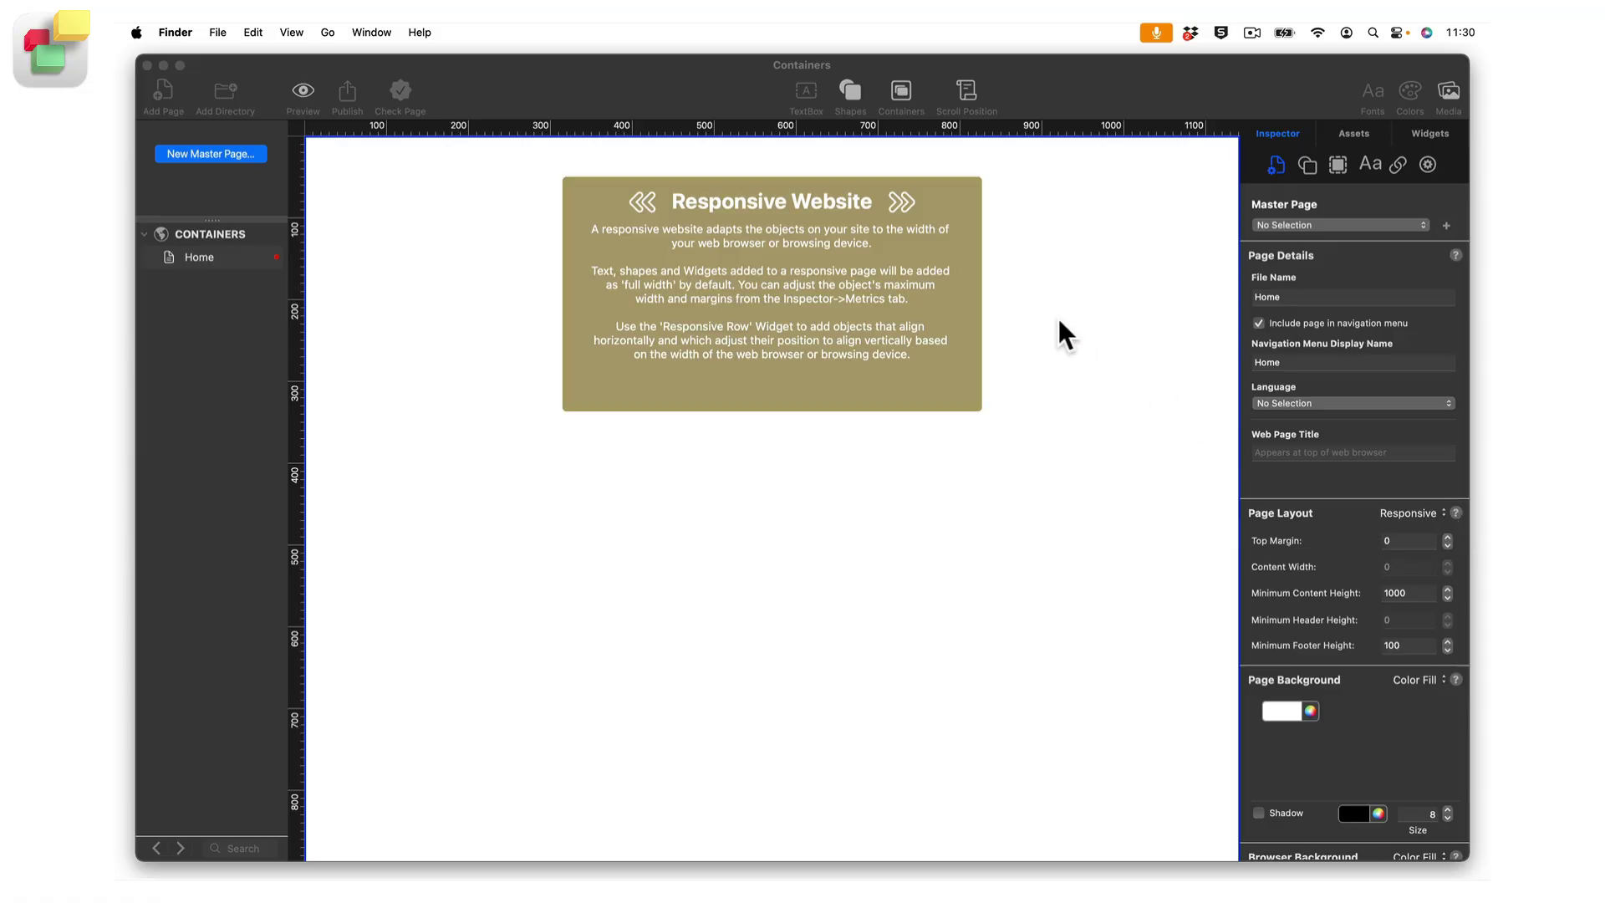
Add a Responsive Row to the empty Home page and select it.
click(902, 82)
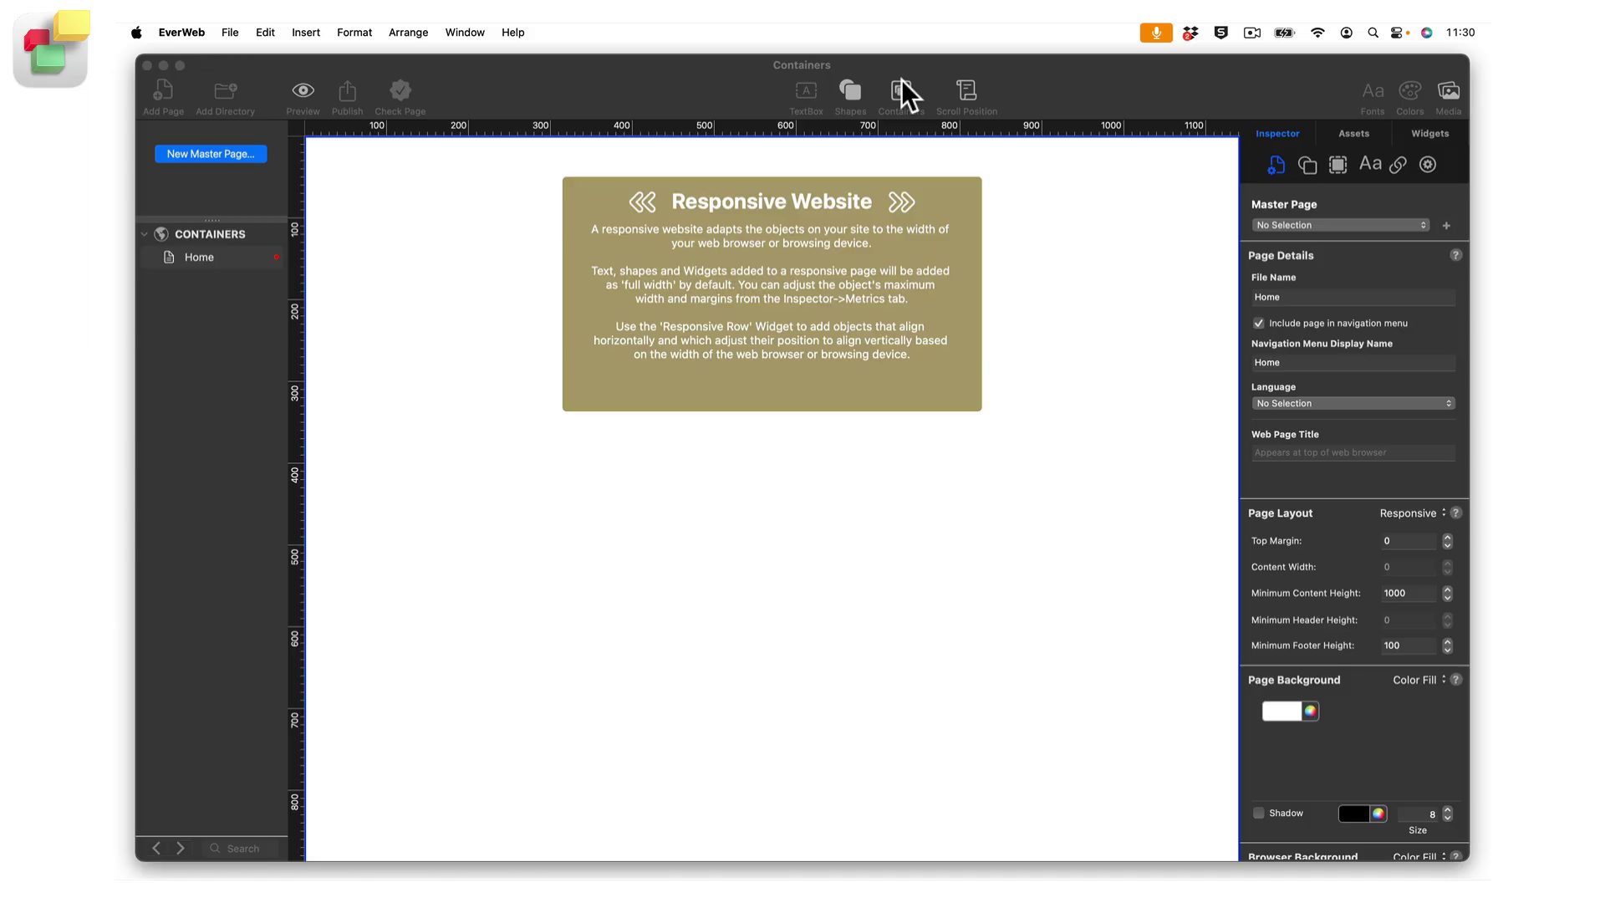
click(903, 88)
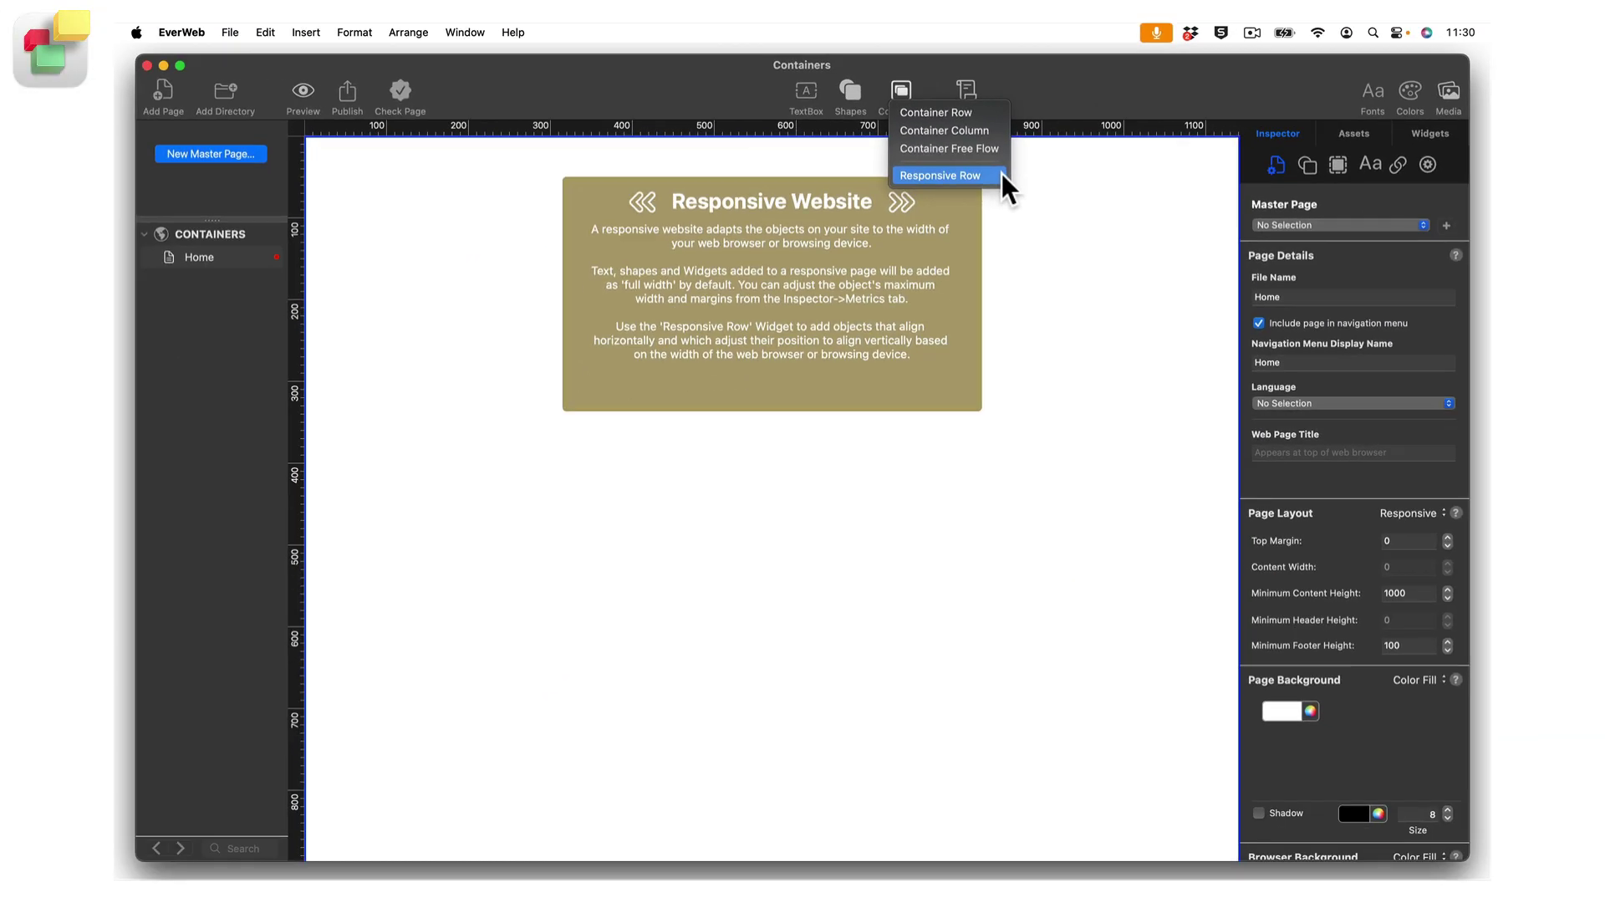
click(1272, 282)
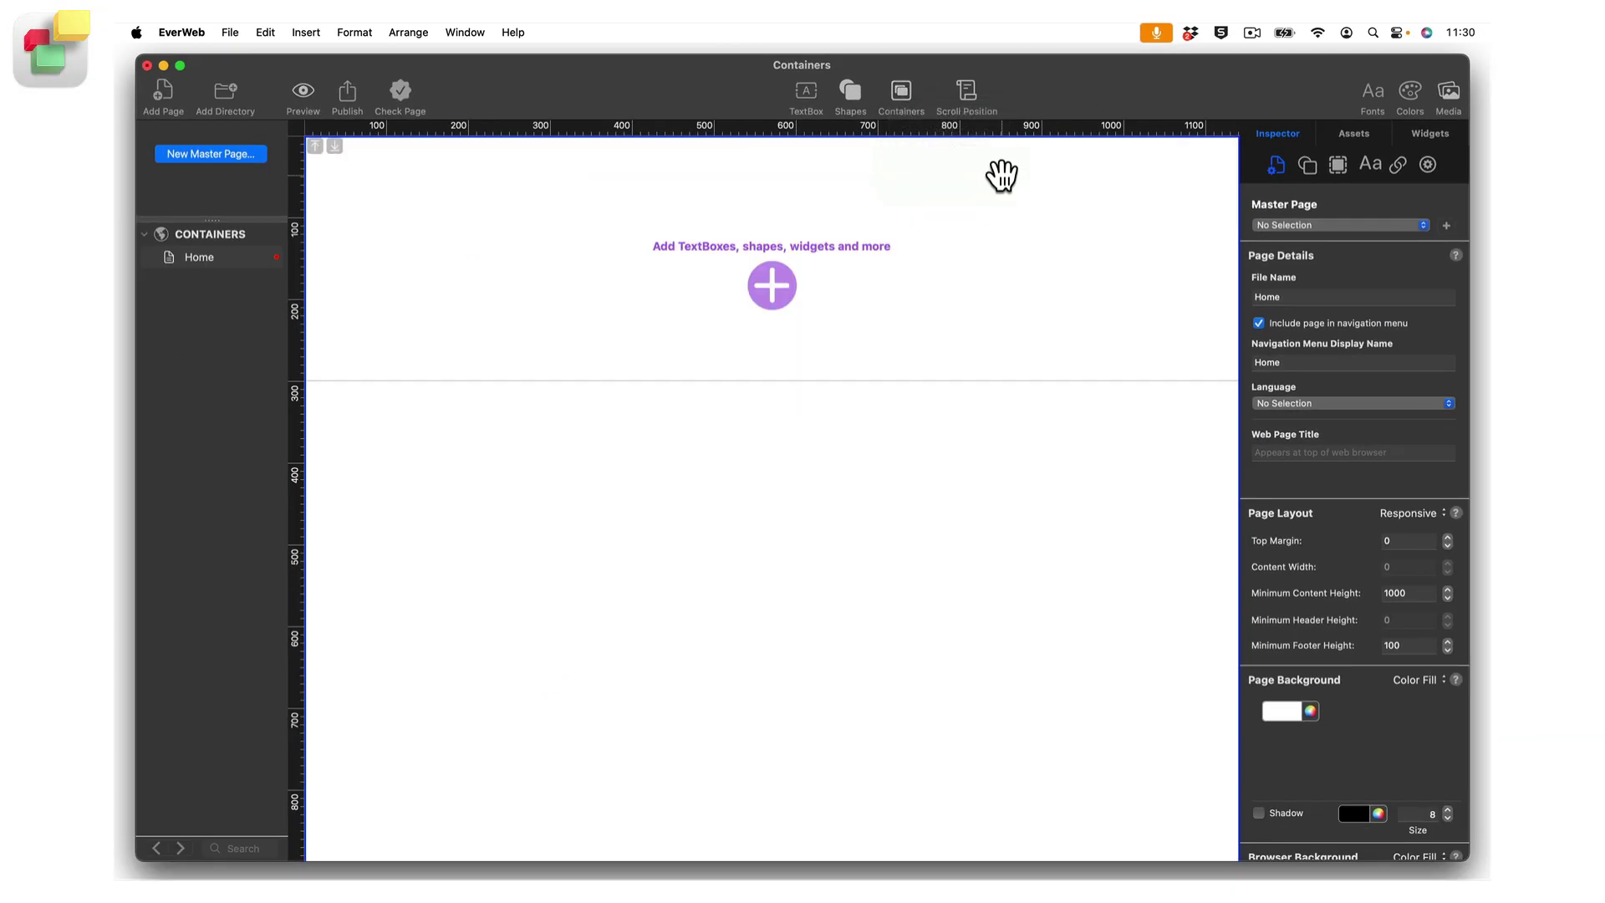
click(1002, 176)
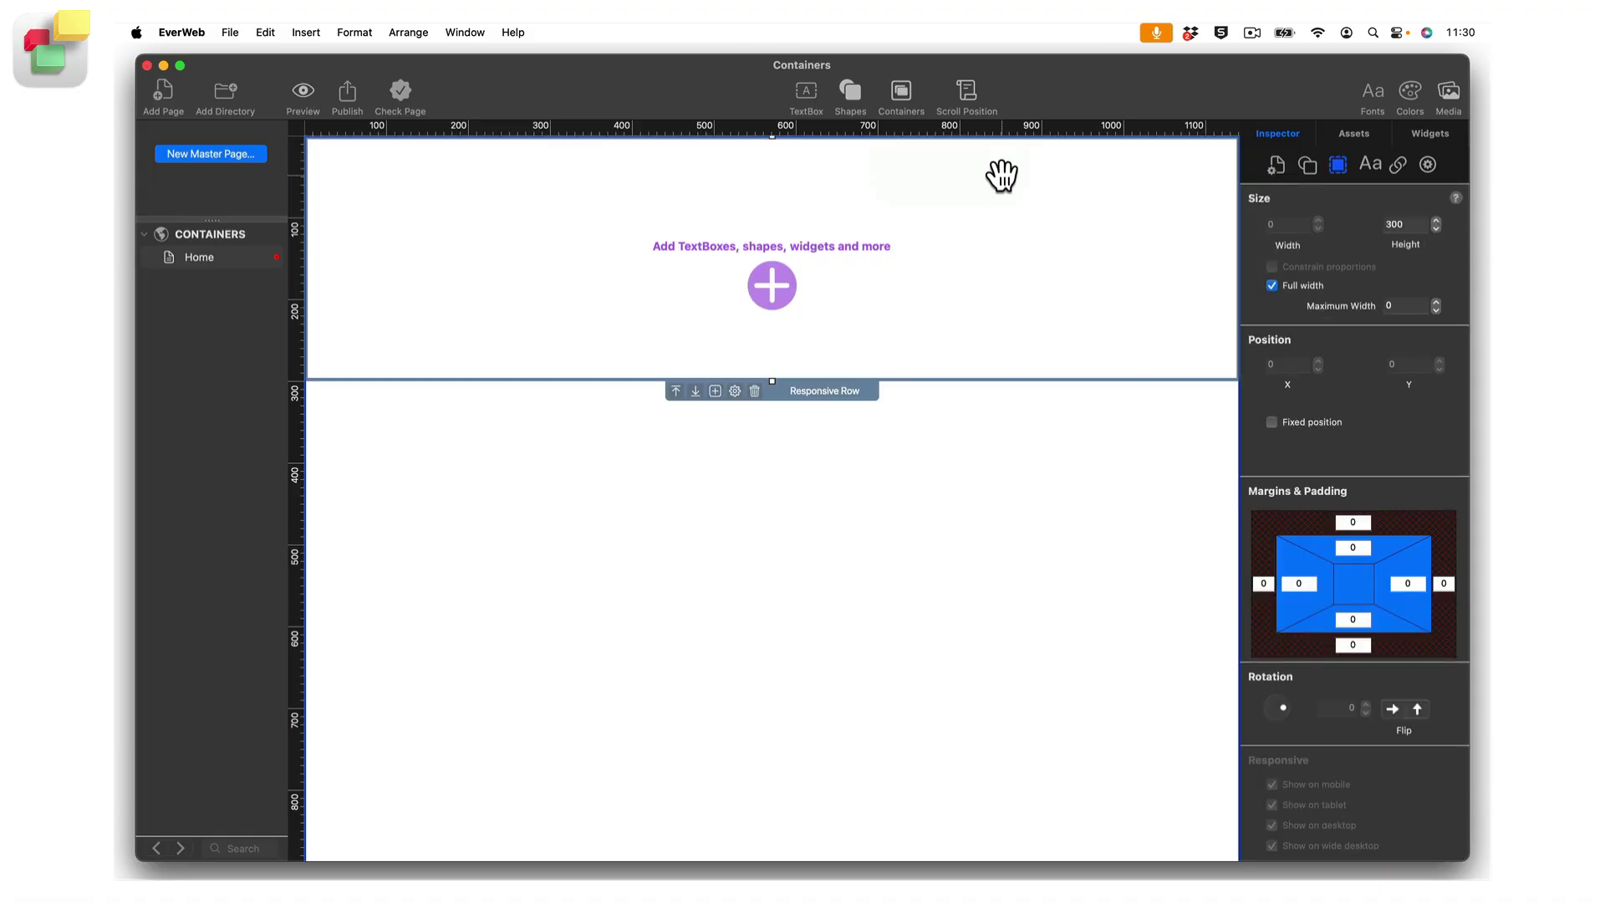
Give the Responsive Row a light blue color fill.
click(1305, 171)
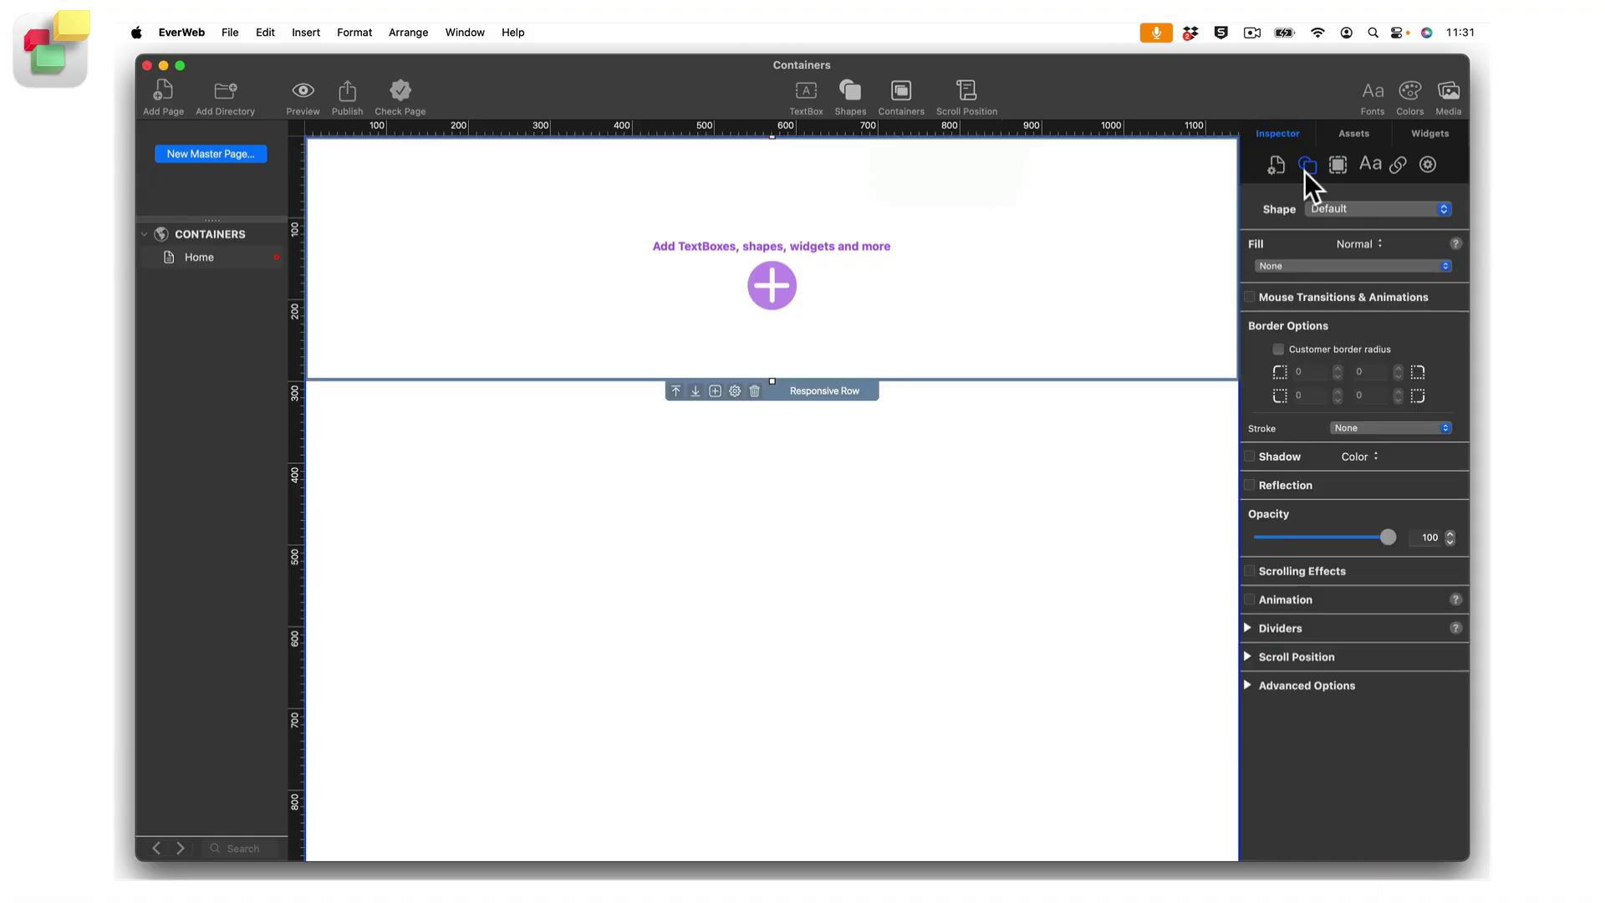
click(1306, 267)
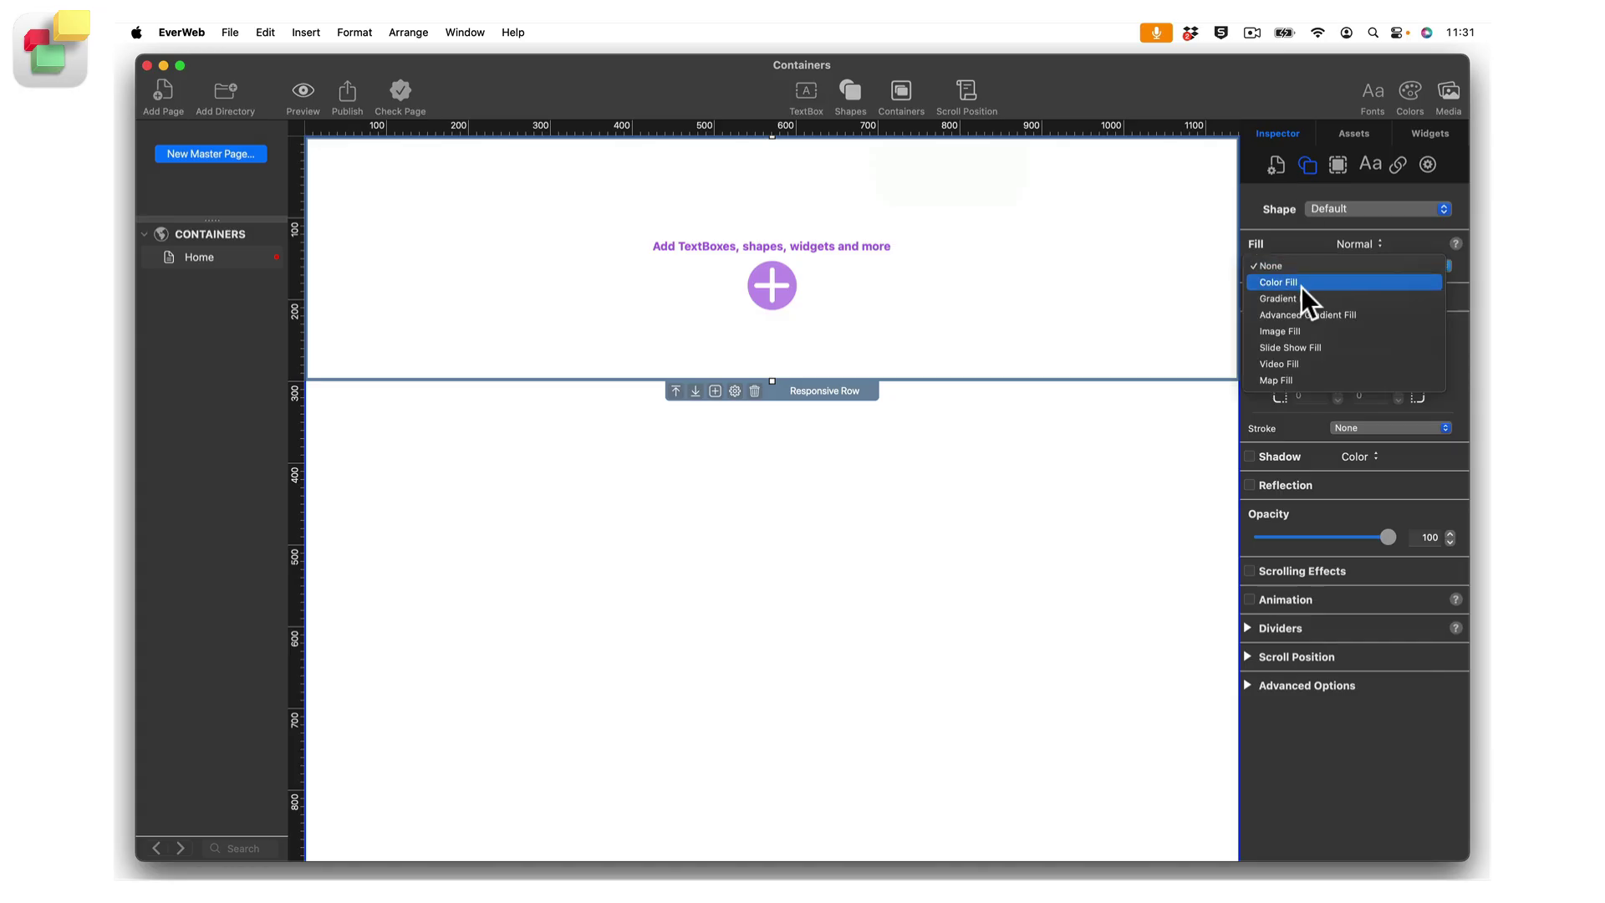
click(1301, 282)
click(1279, 295)
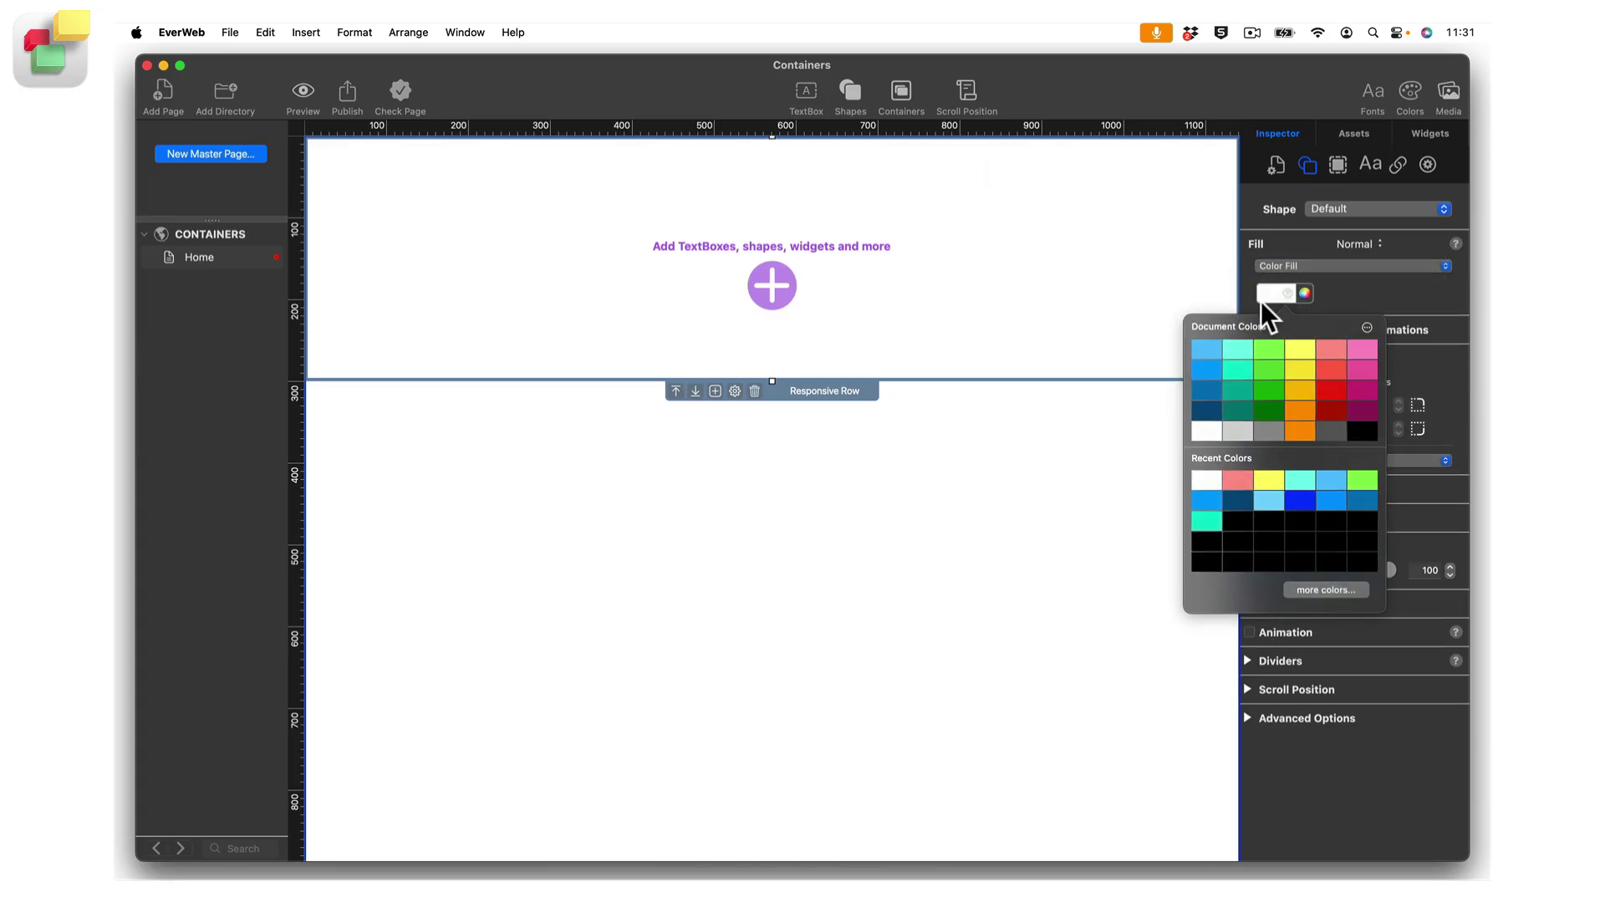
click(1204, 347)
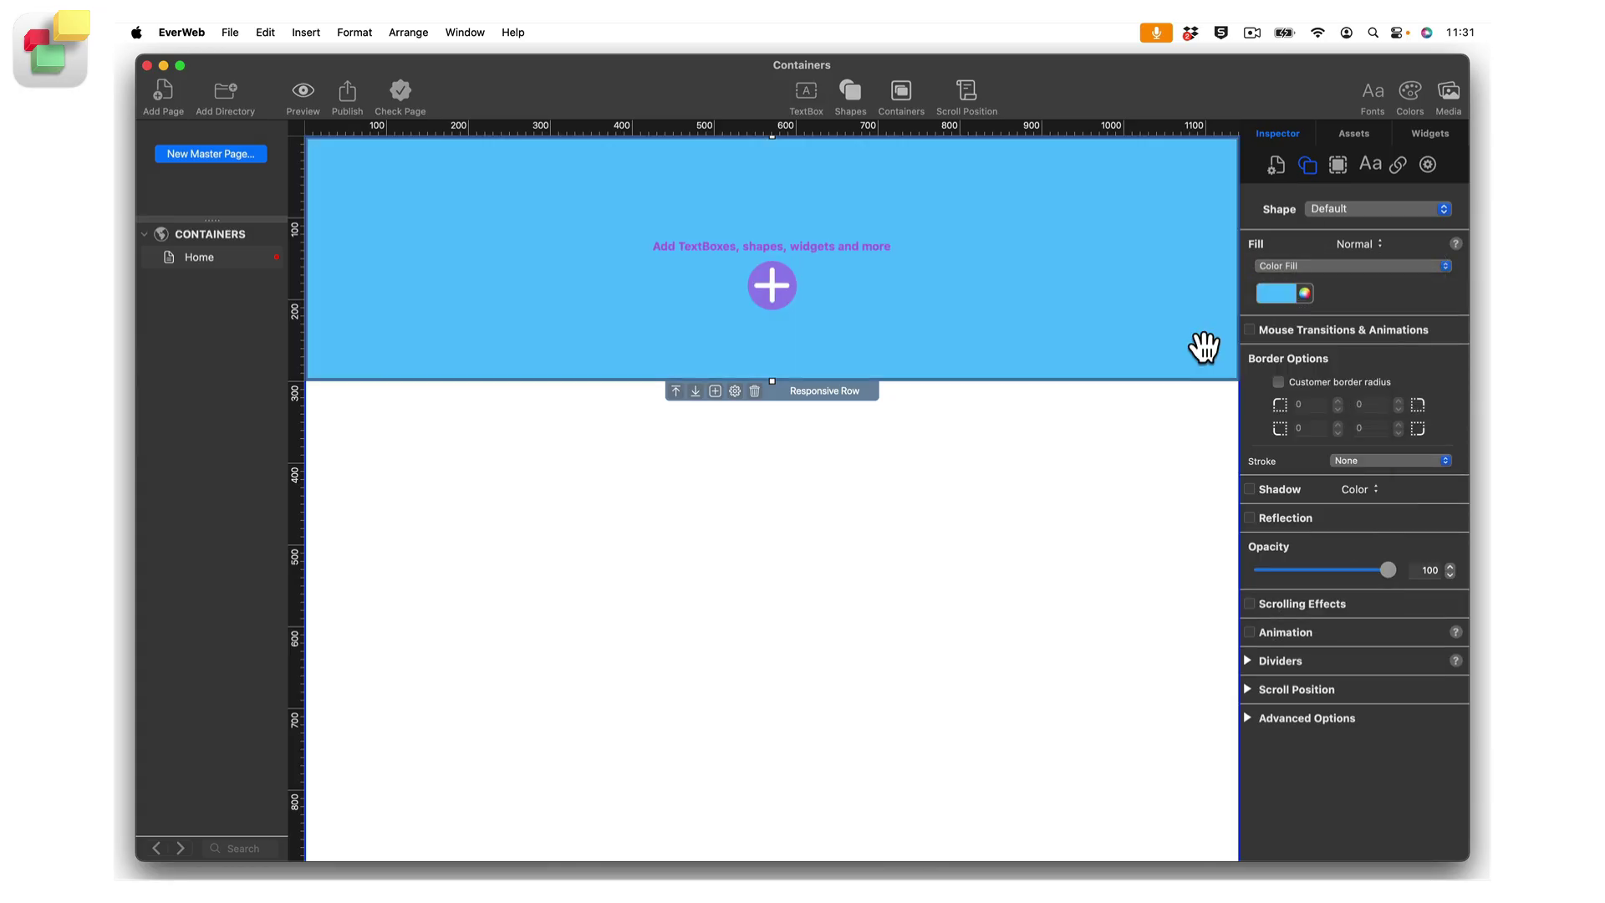
Set the Responsive Row's top and bottom margins to 40.
click(1334, 163)
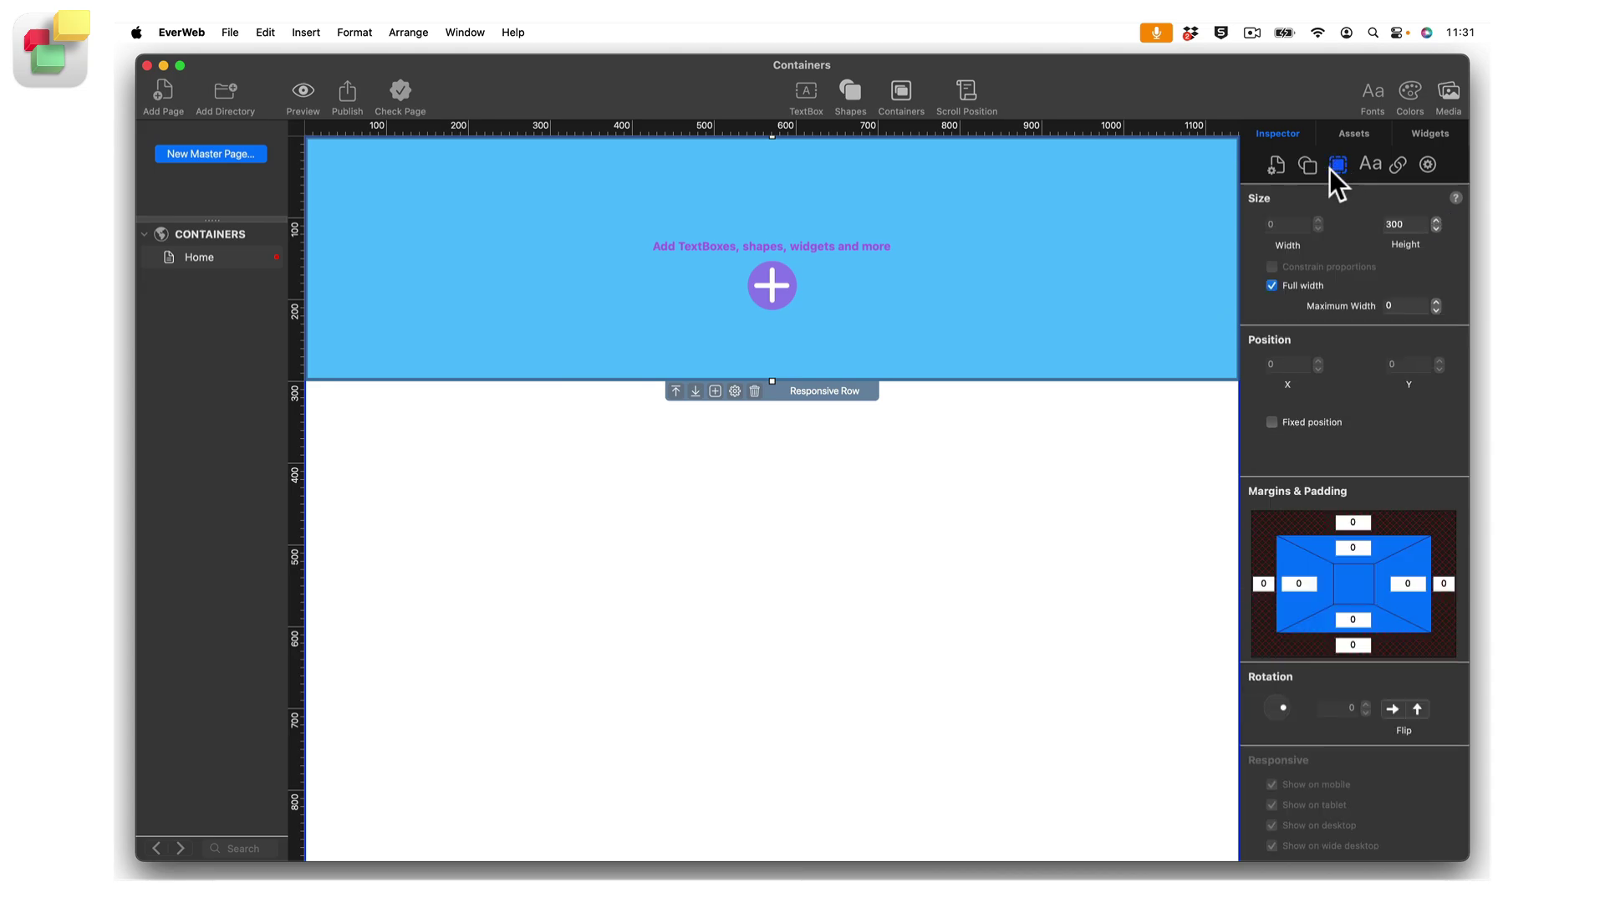
click(1352, 523)
text(40)
key(Tab)
key(Tab)
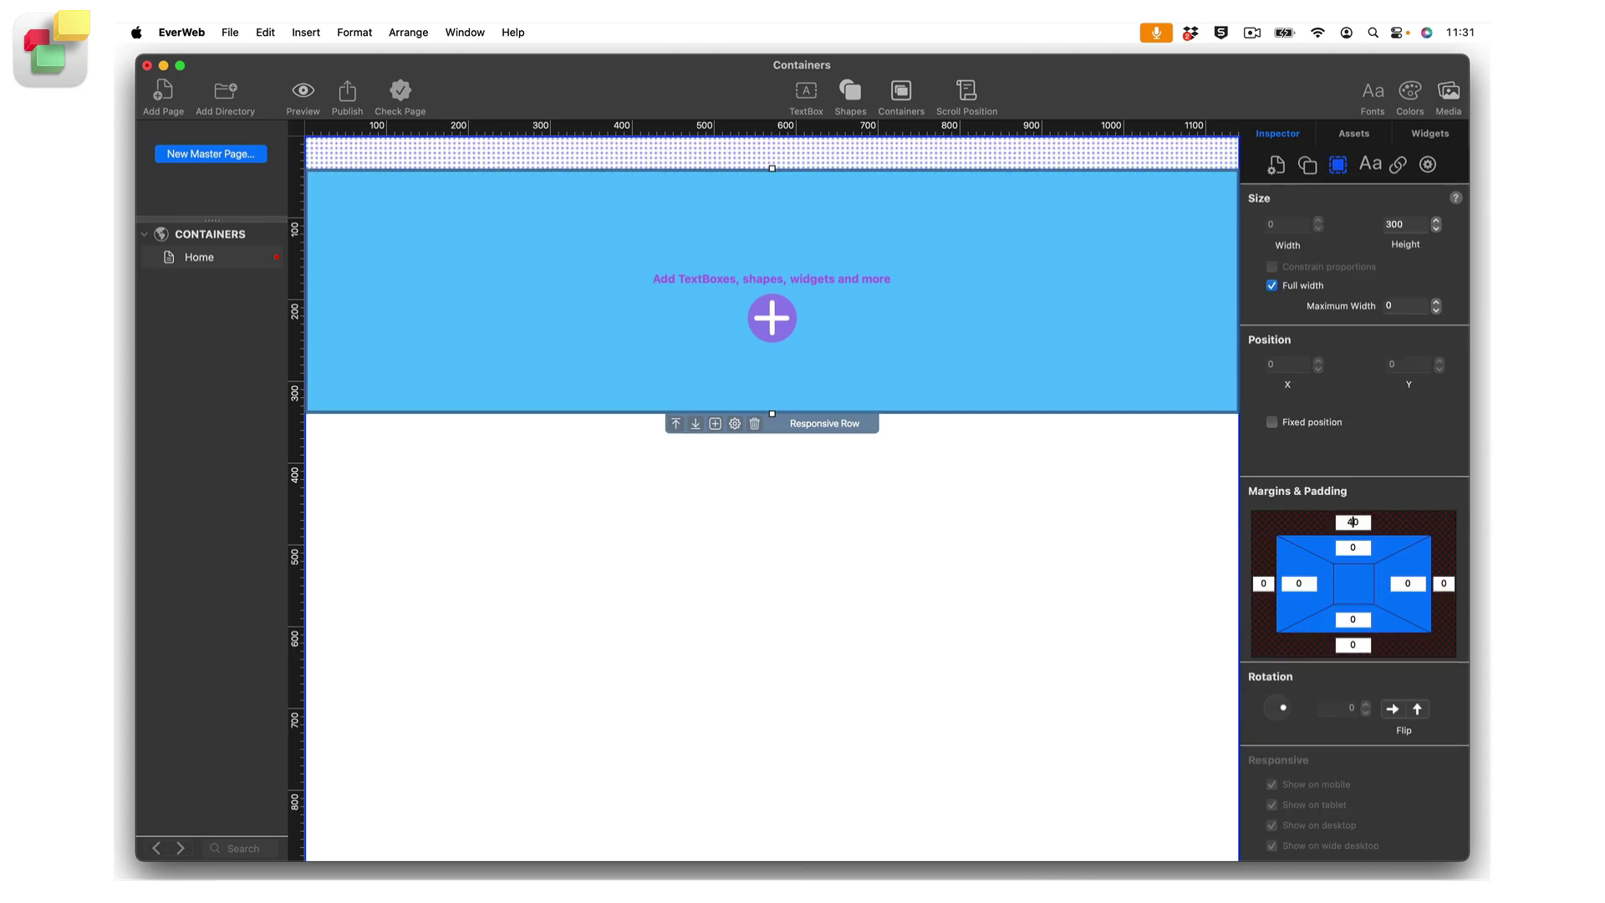
text(40)
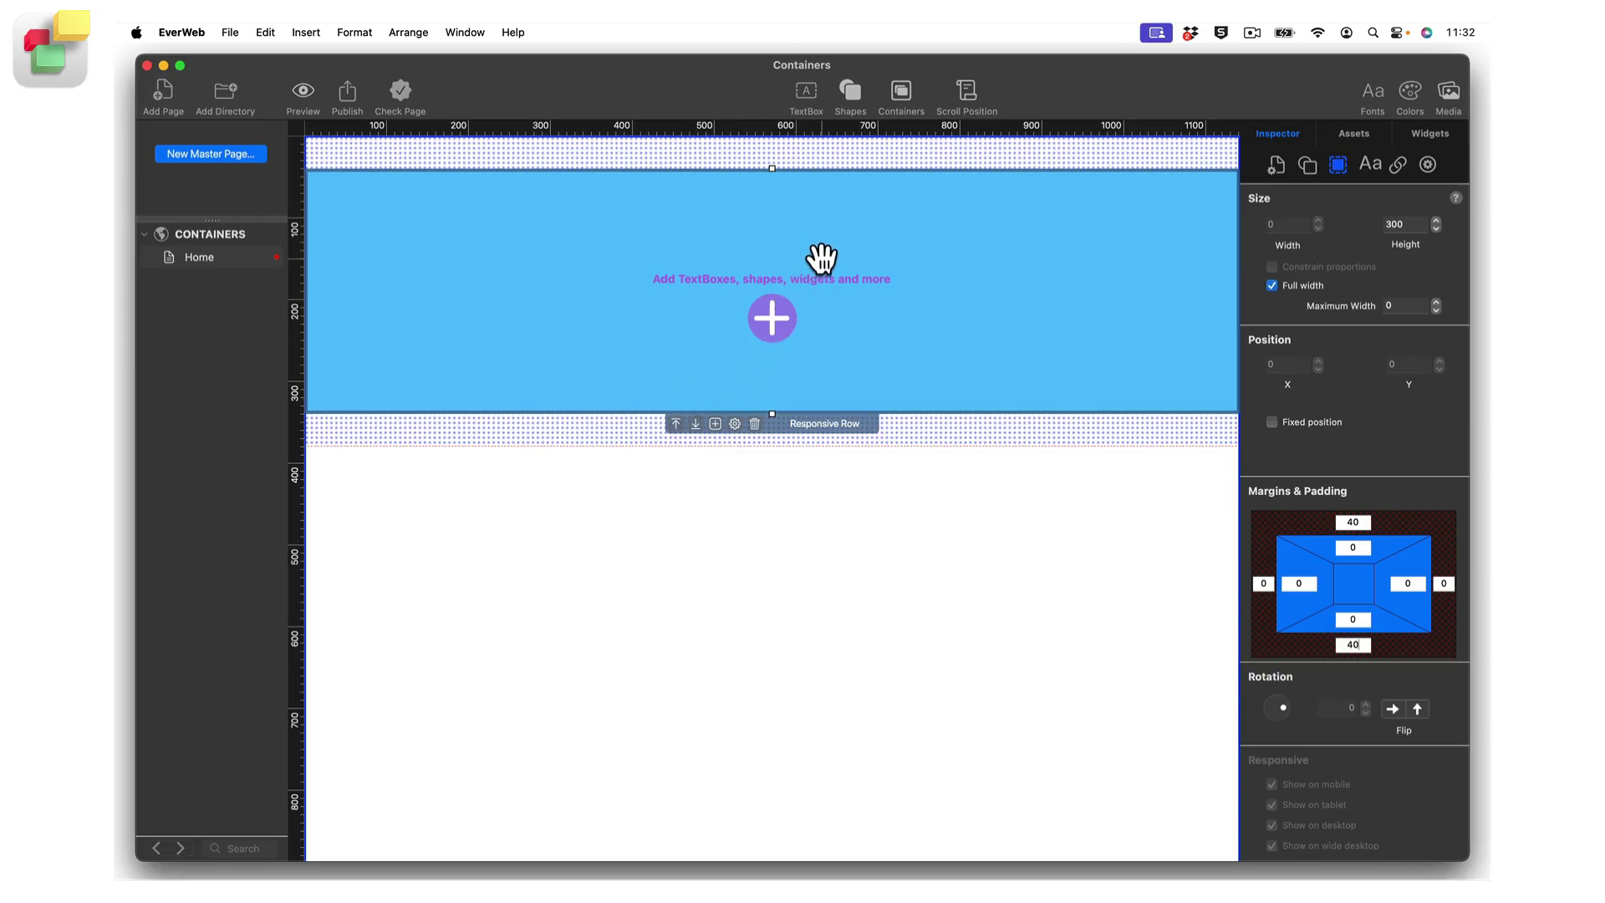
Add a Container Row inside the blue Responsive Row.
click(900, 87)
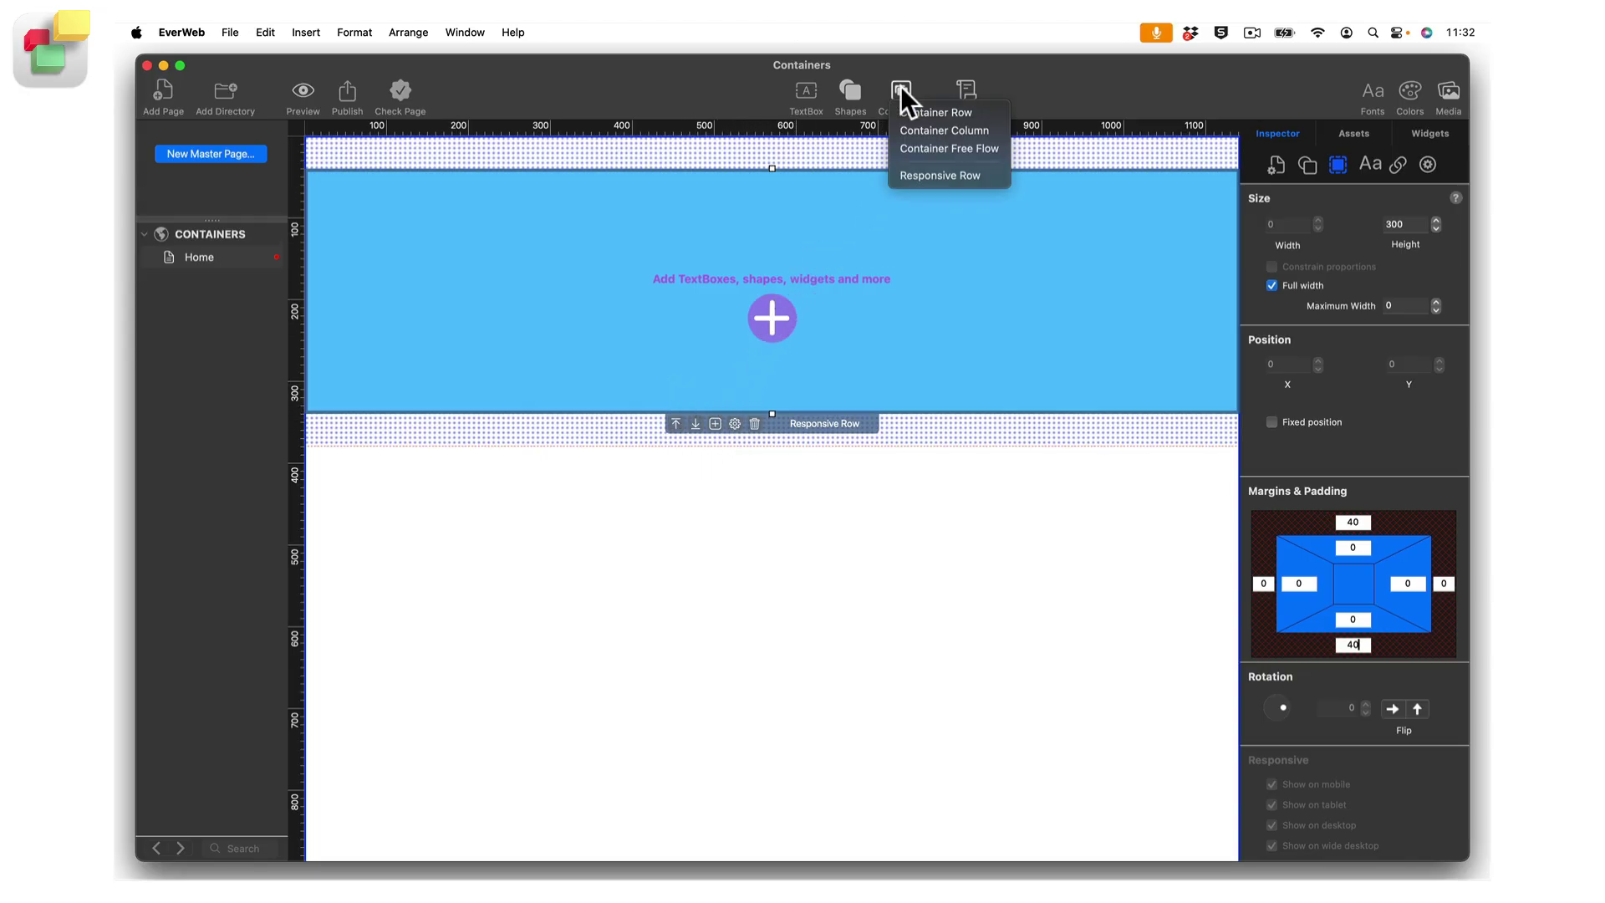
right_click(961, 259)
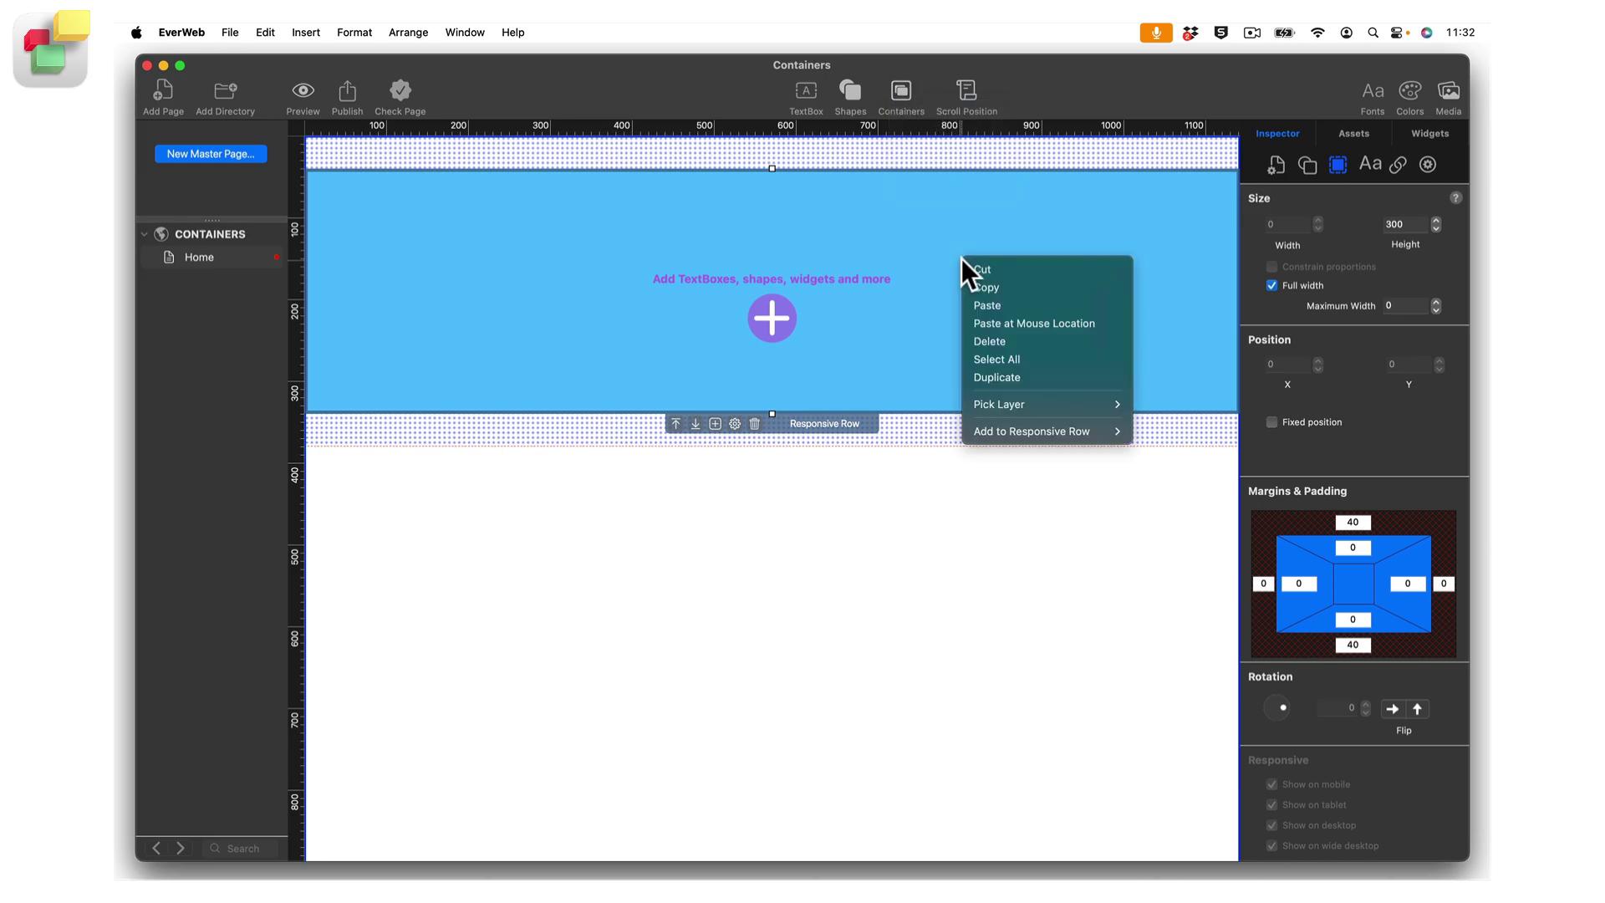
mouse_move(998, 431)
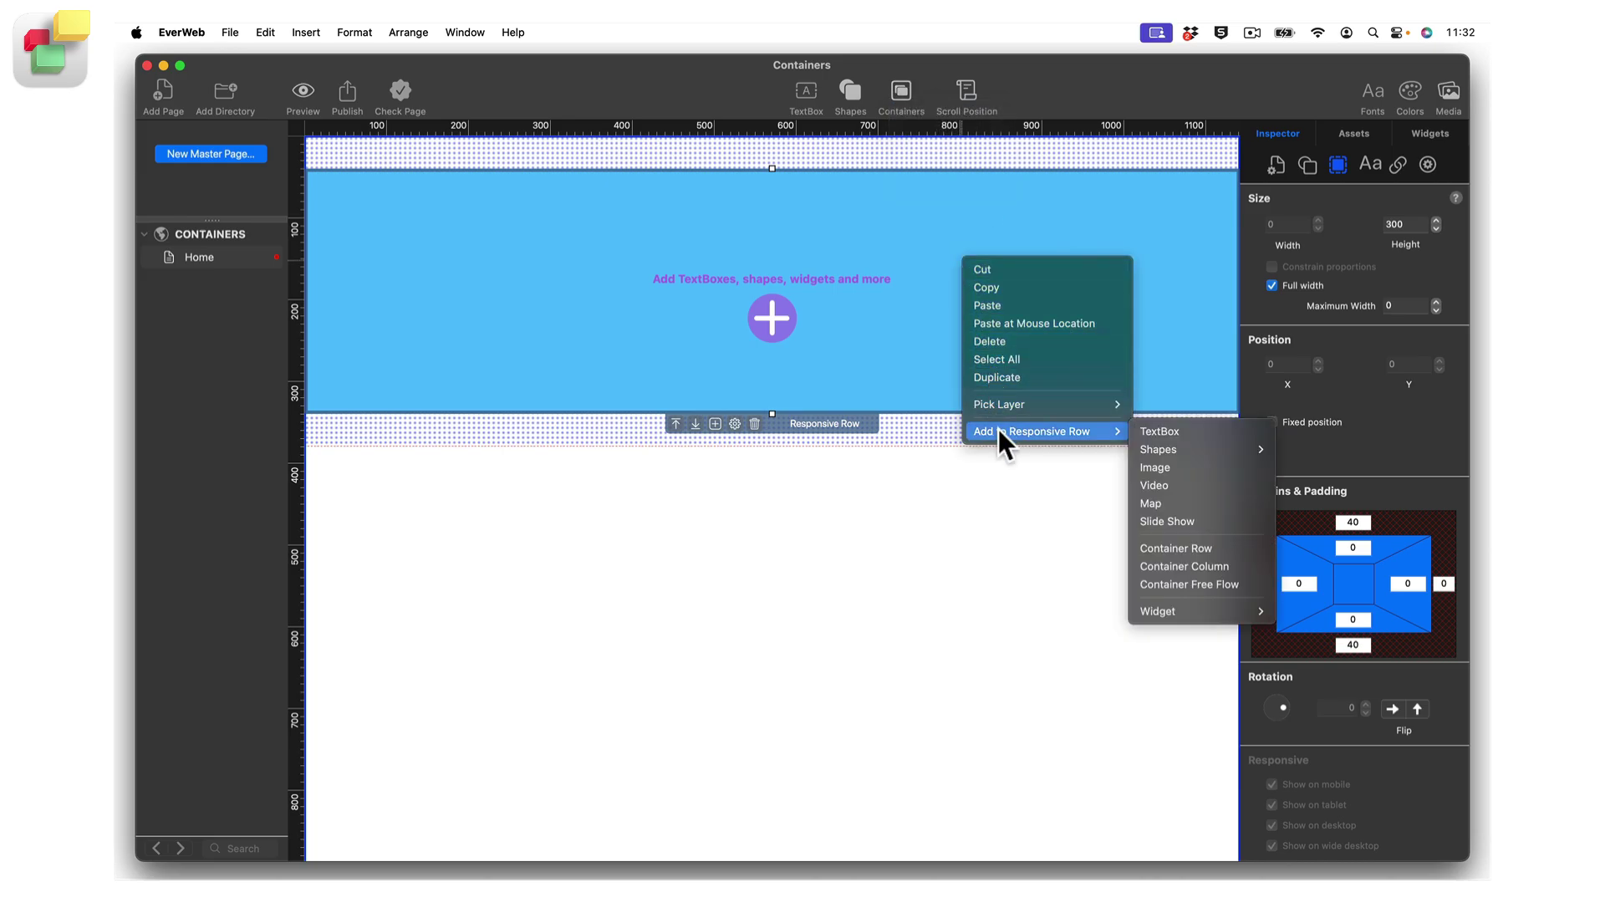
click(1240, 552)
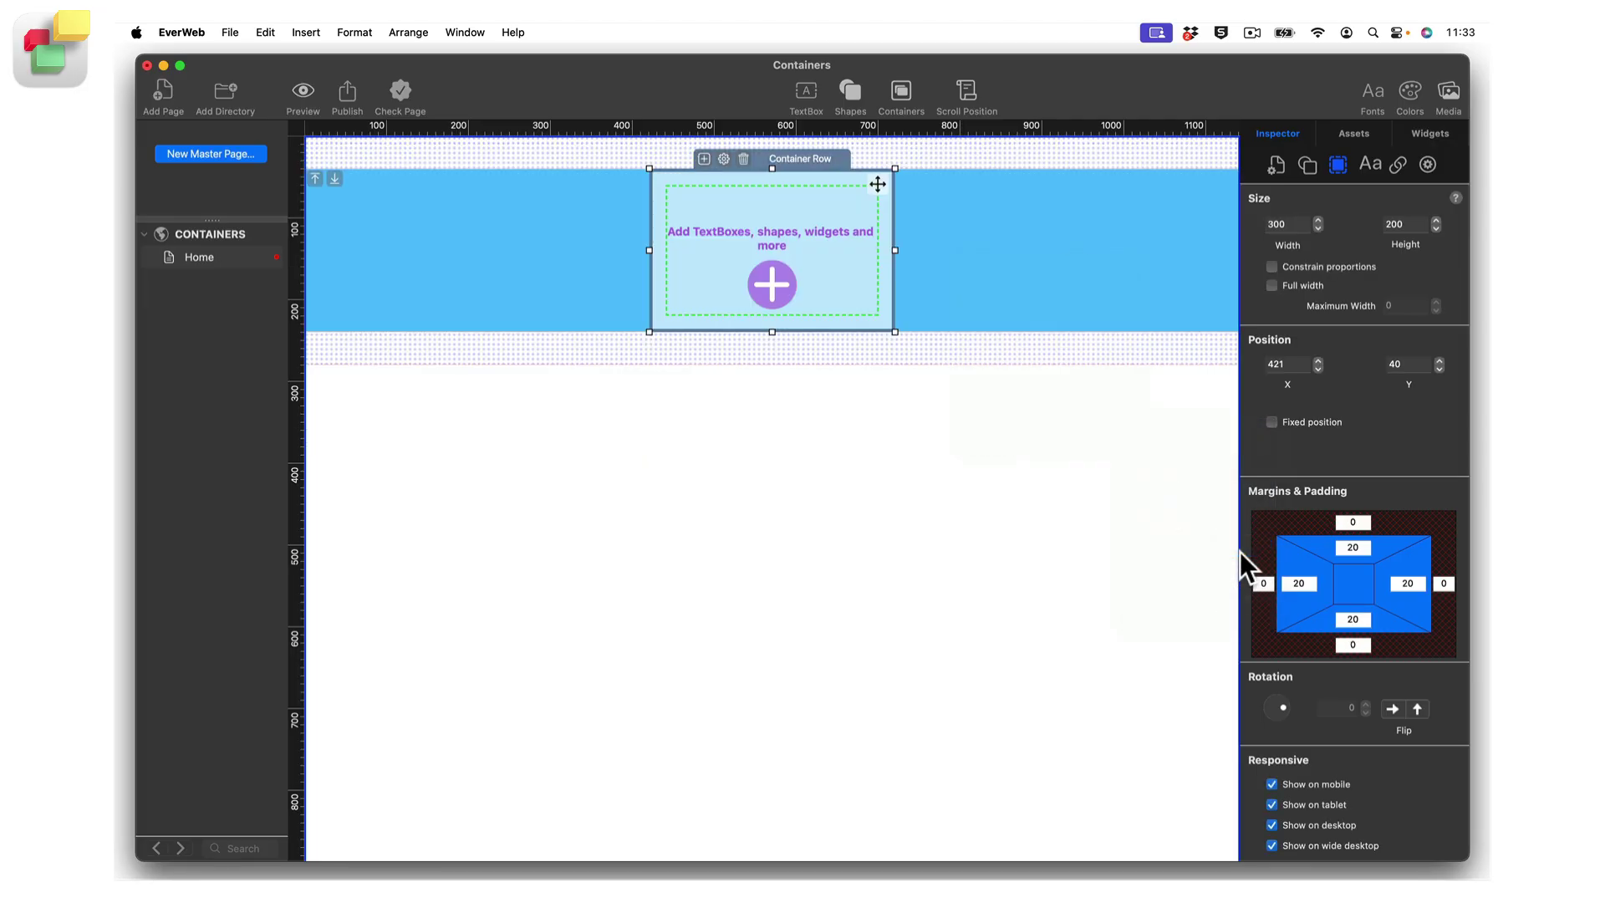
Add a Container Column to the Responsive Row alongside the Container Row.
click(1076, 267)
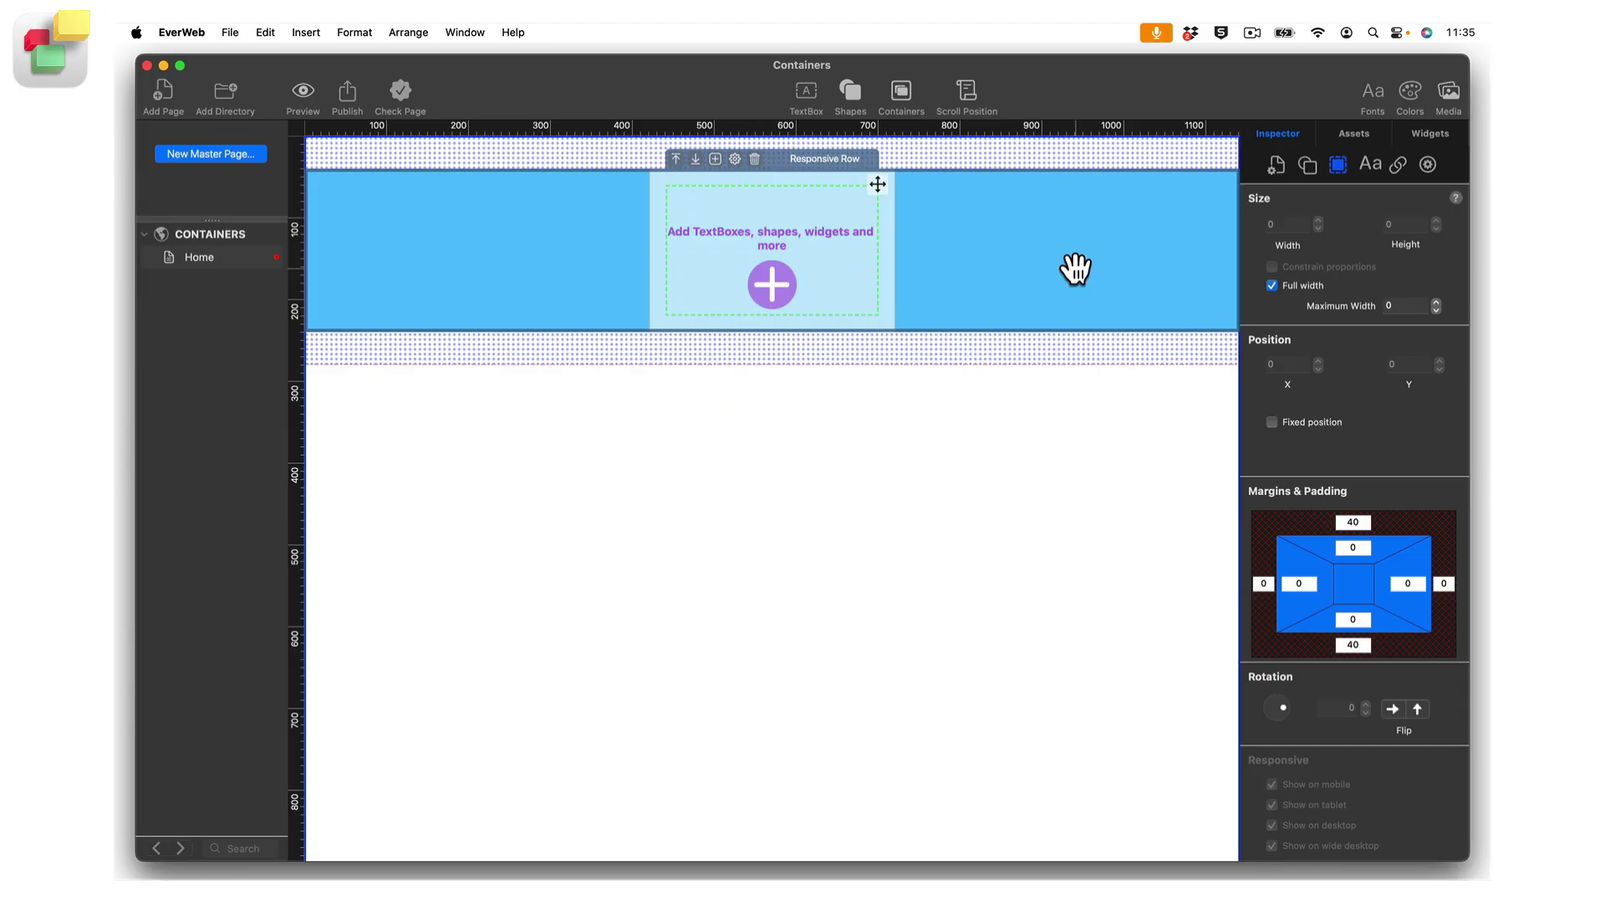
right_click(1076, 269)
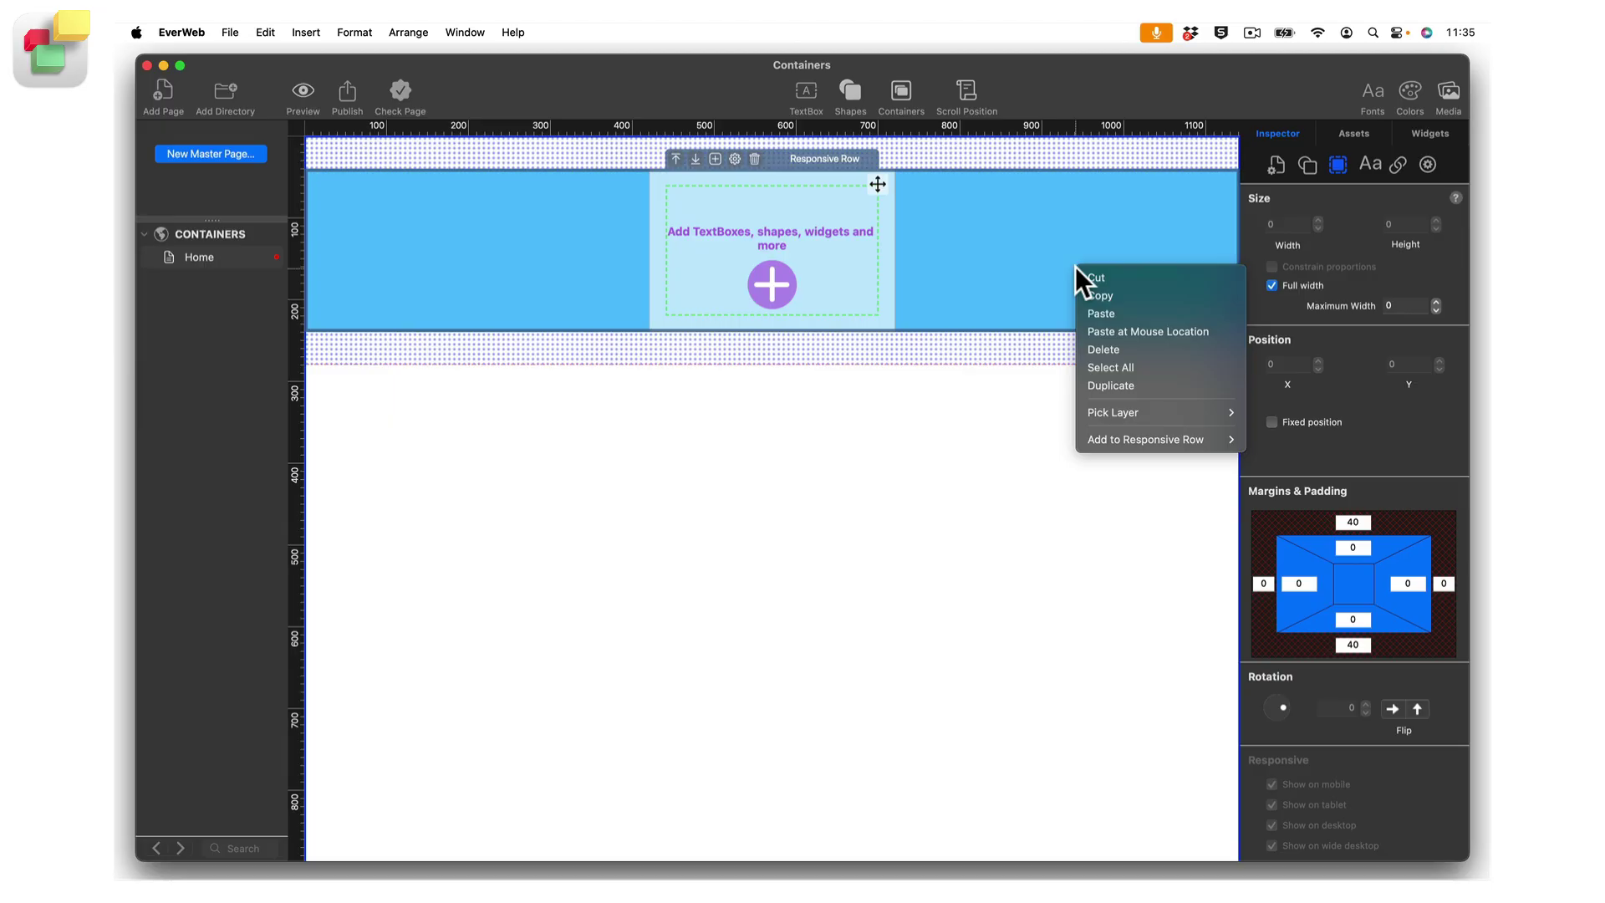
mouse_move(1120, 441)
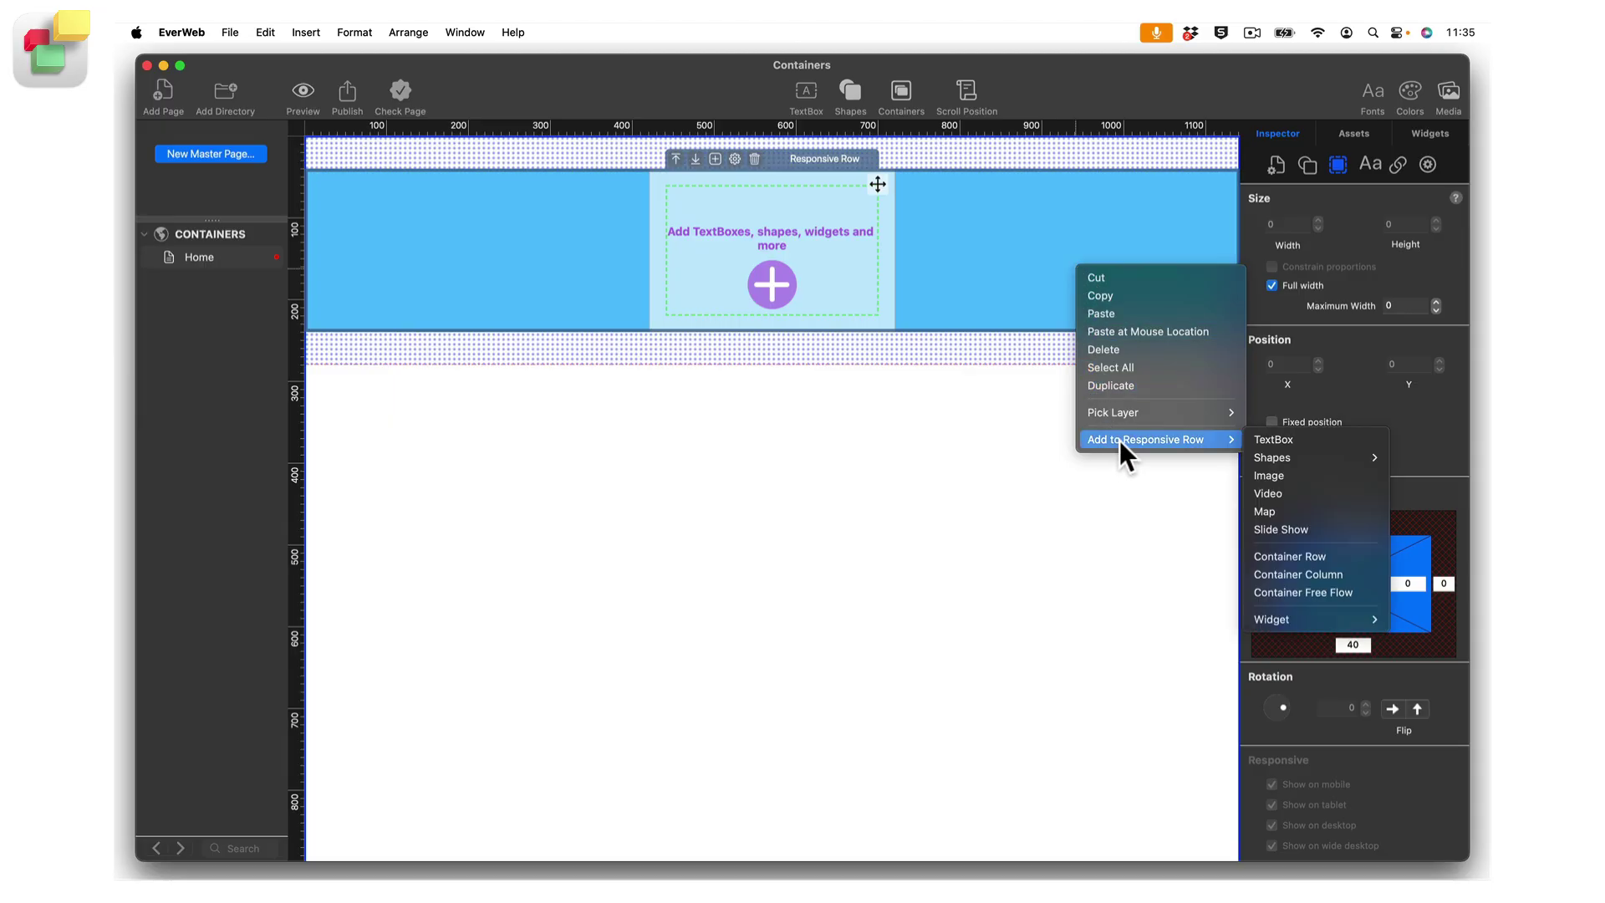
click(1362, 575)
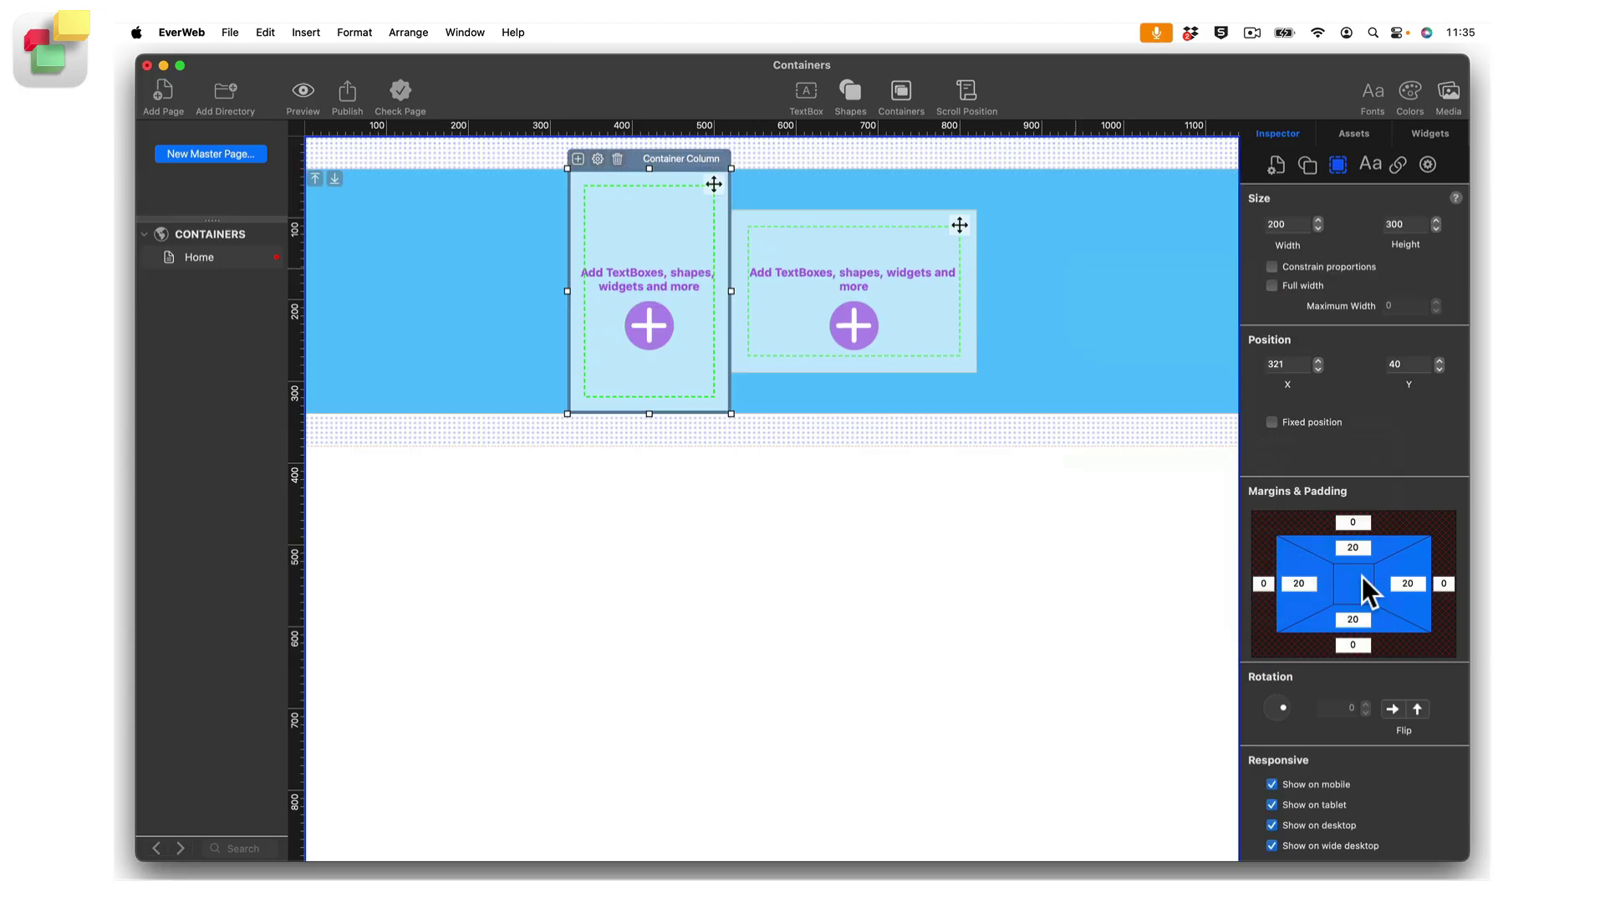
Add a Container Free Flow to the Responsive Row alongside the other two containers.
click(1063, 288)
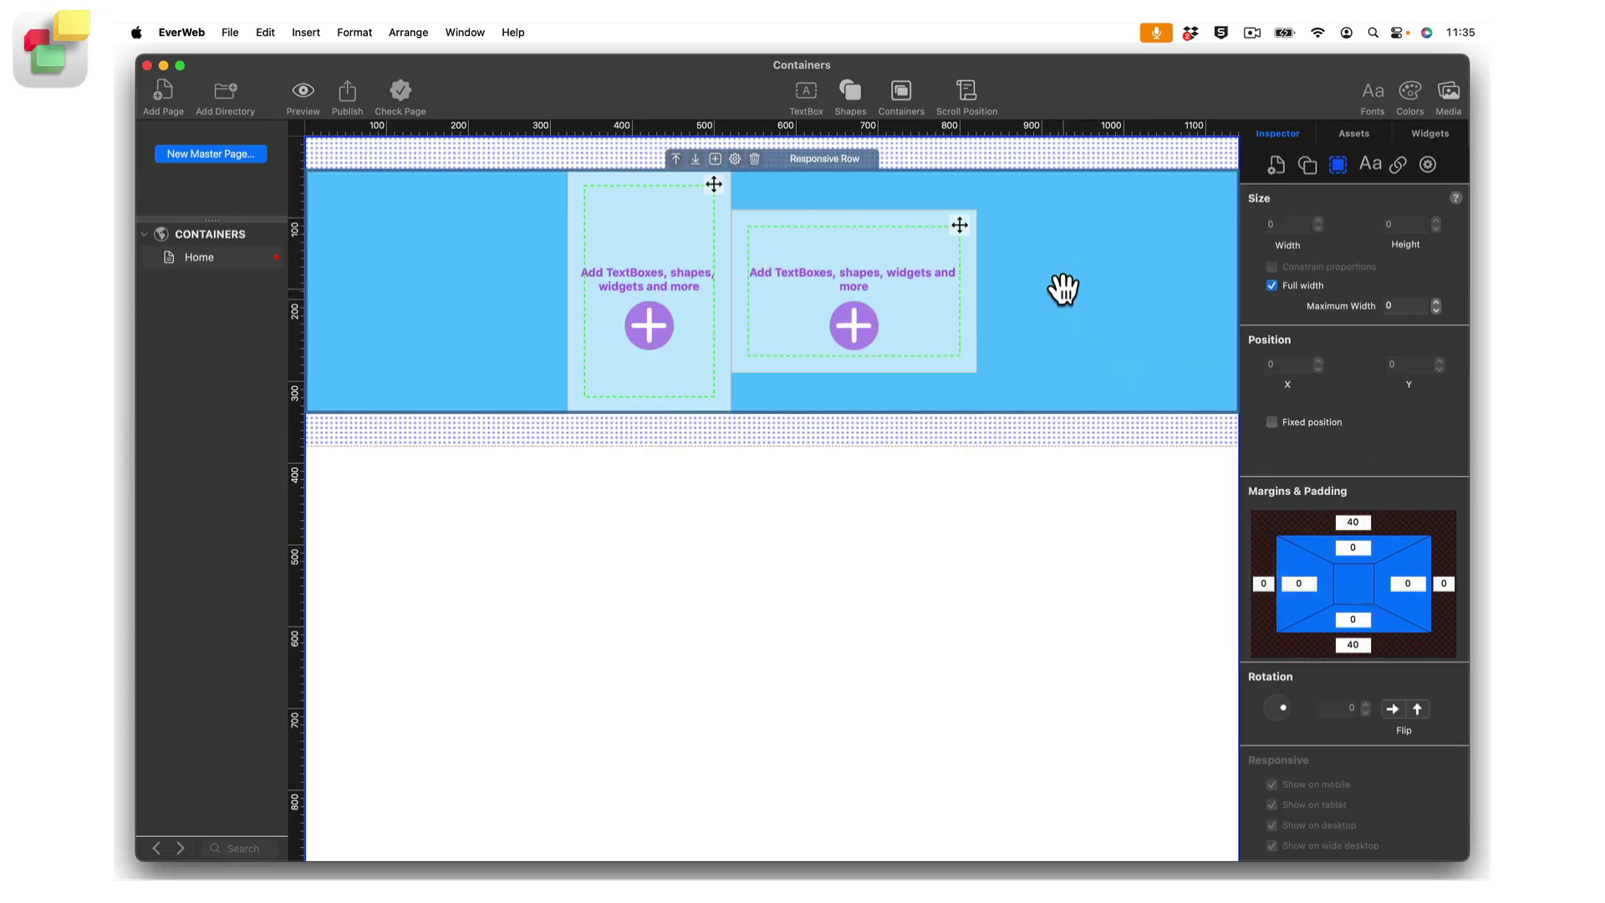
right_click(1062, 287)
mouse_move(1087, 458)
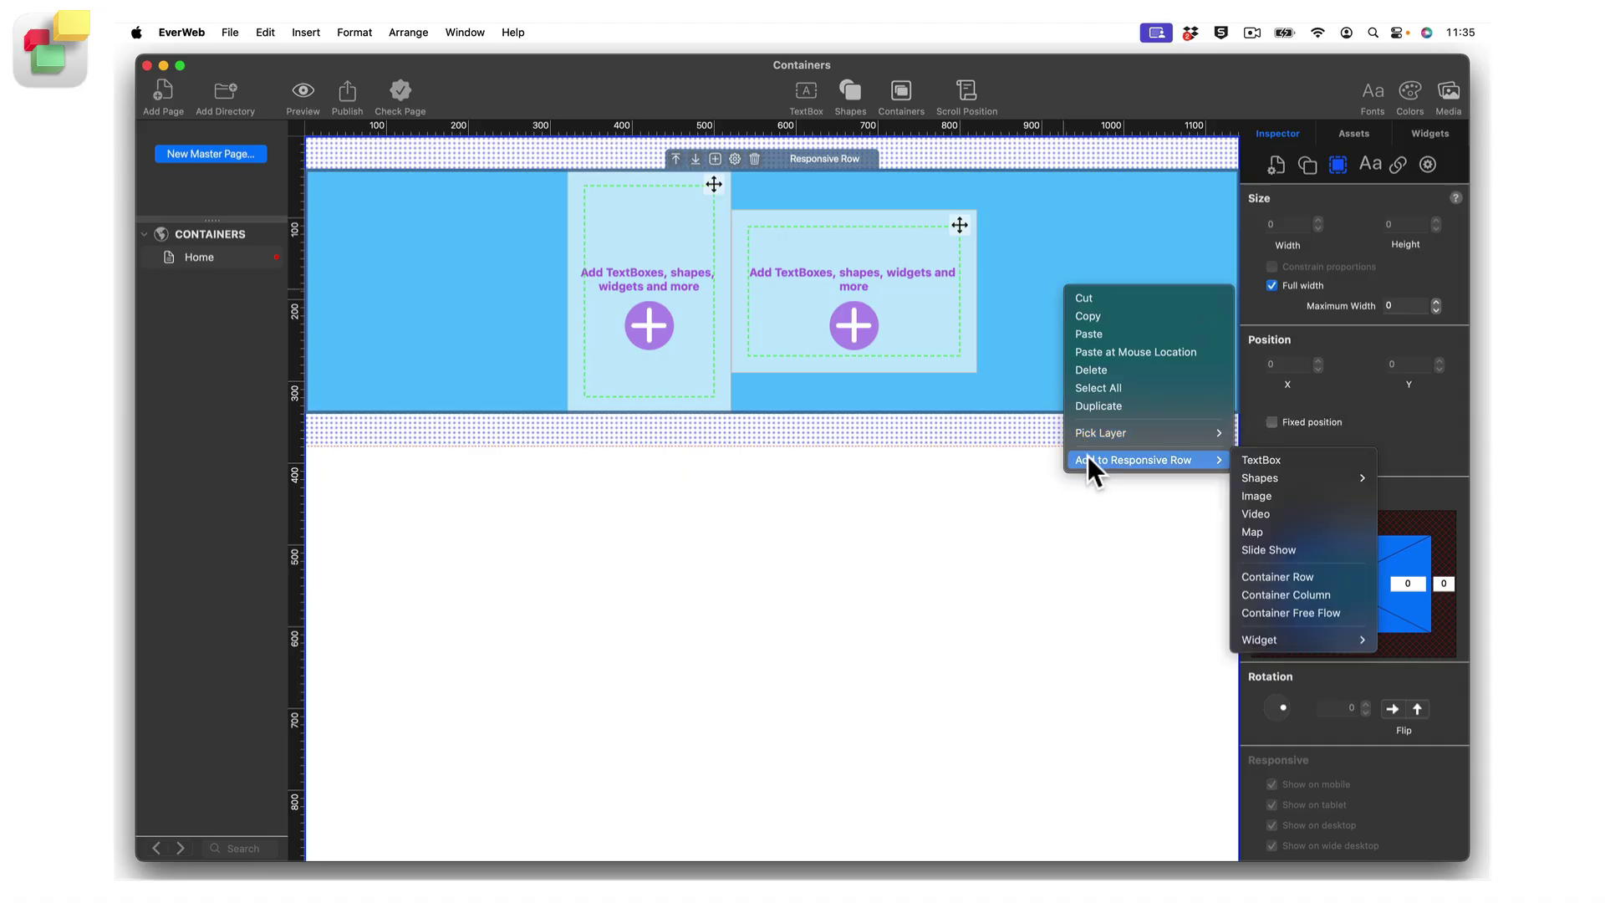
click(1276, 614)
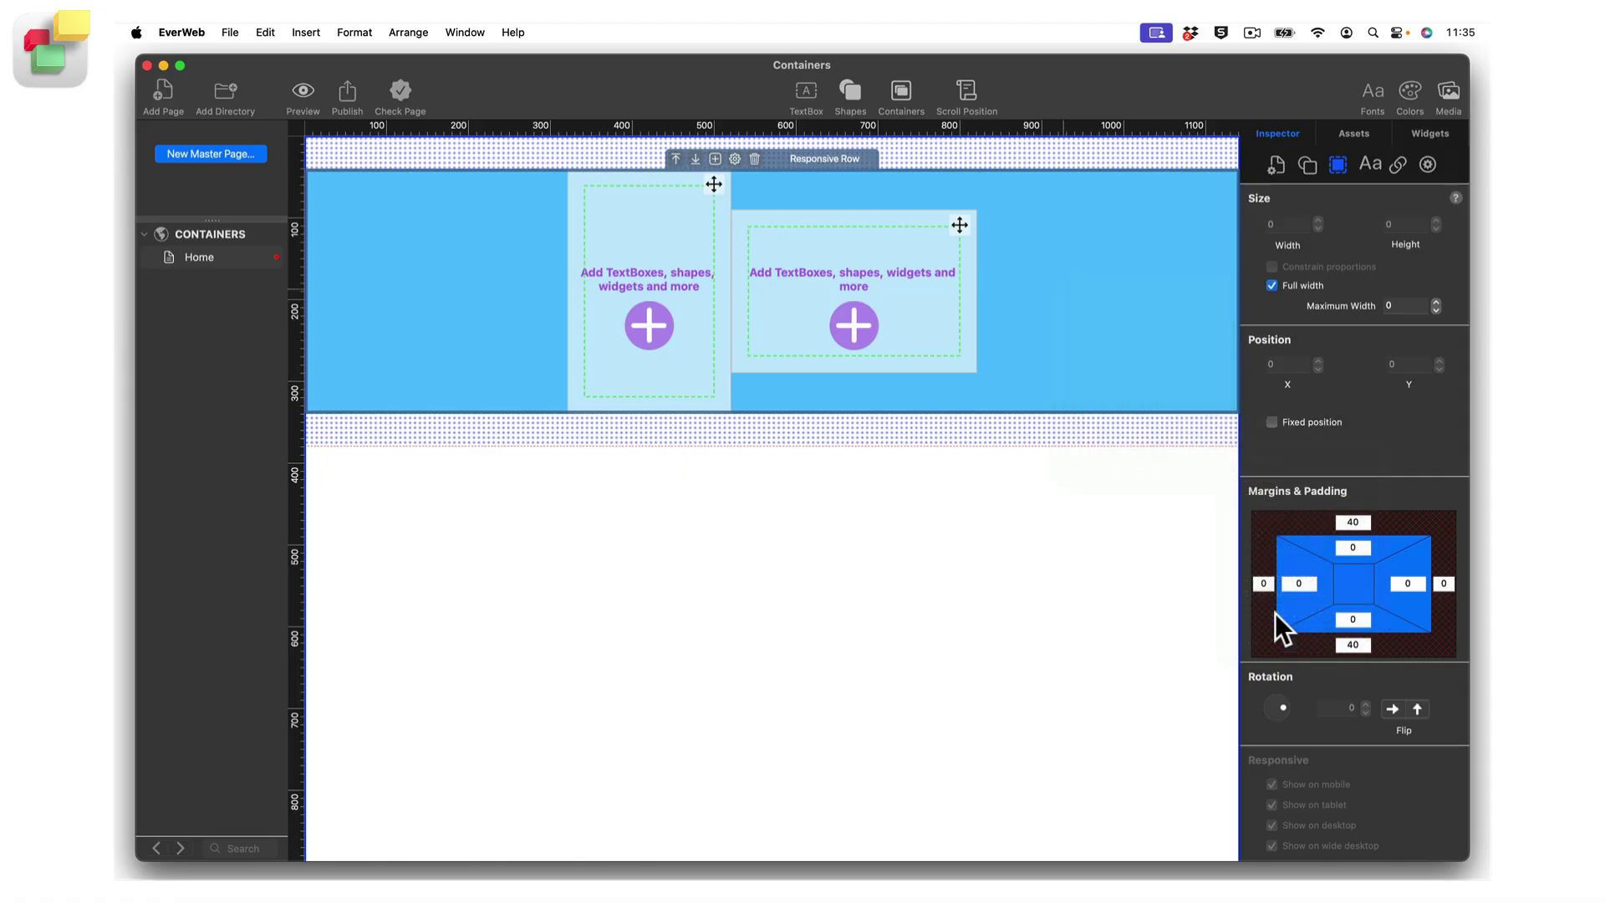
Give the Container Free Flow a blue color fill.
click(1307, 165)
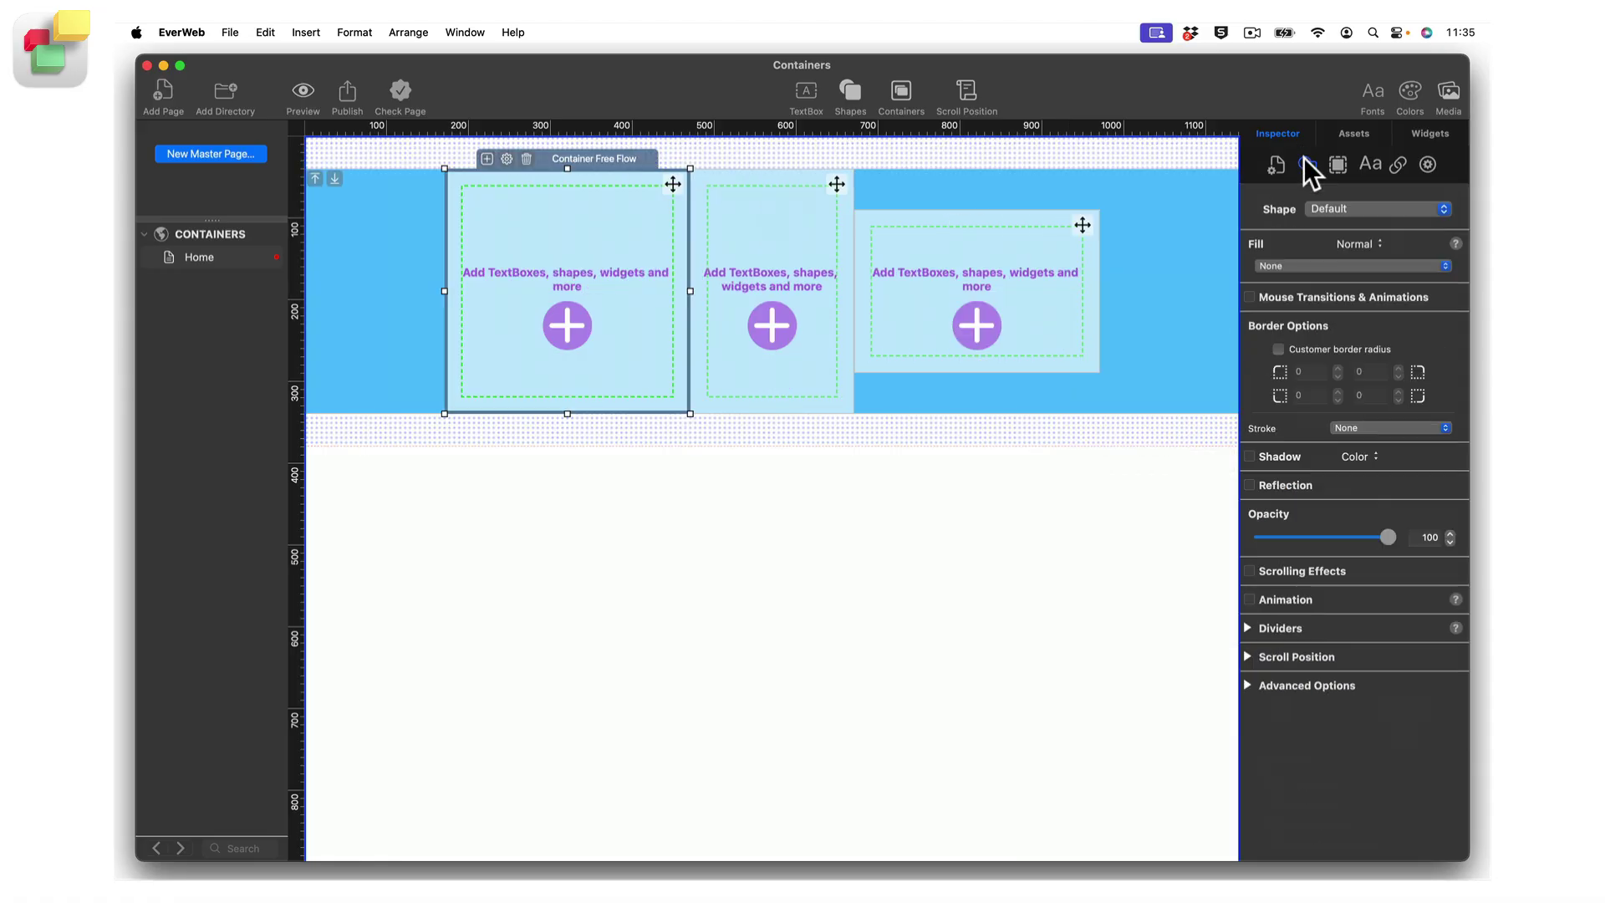
click(1294, 264)
click(1296, 283)
click(1291, 293)
click(1208, 372)
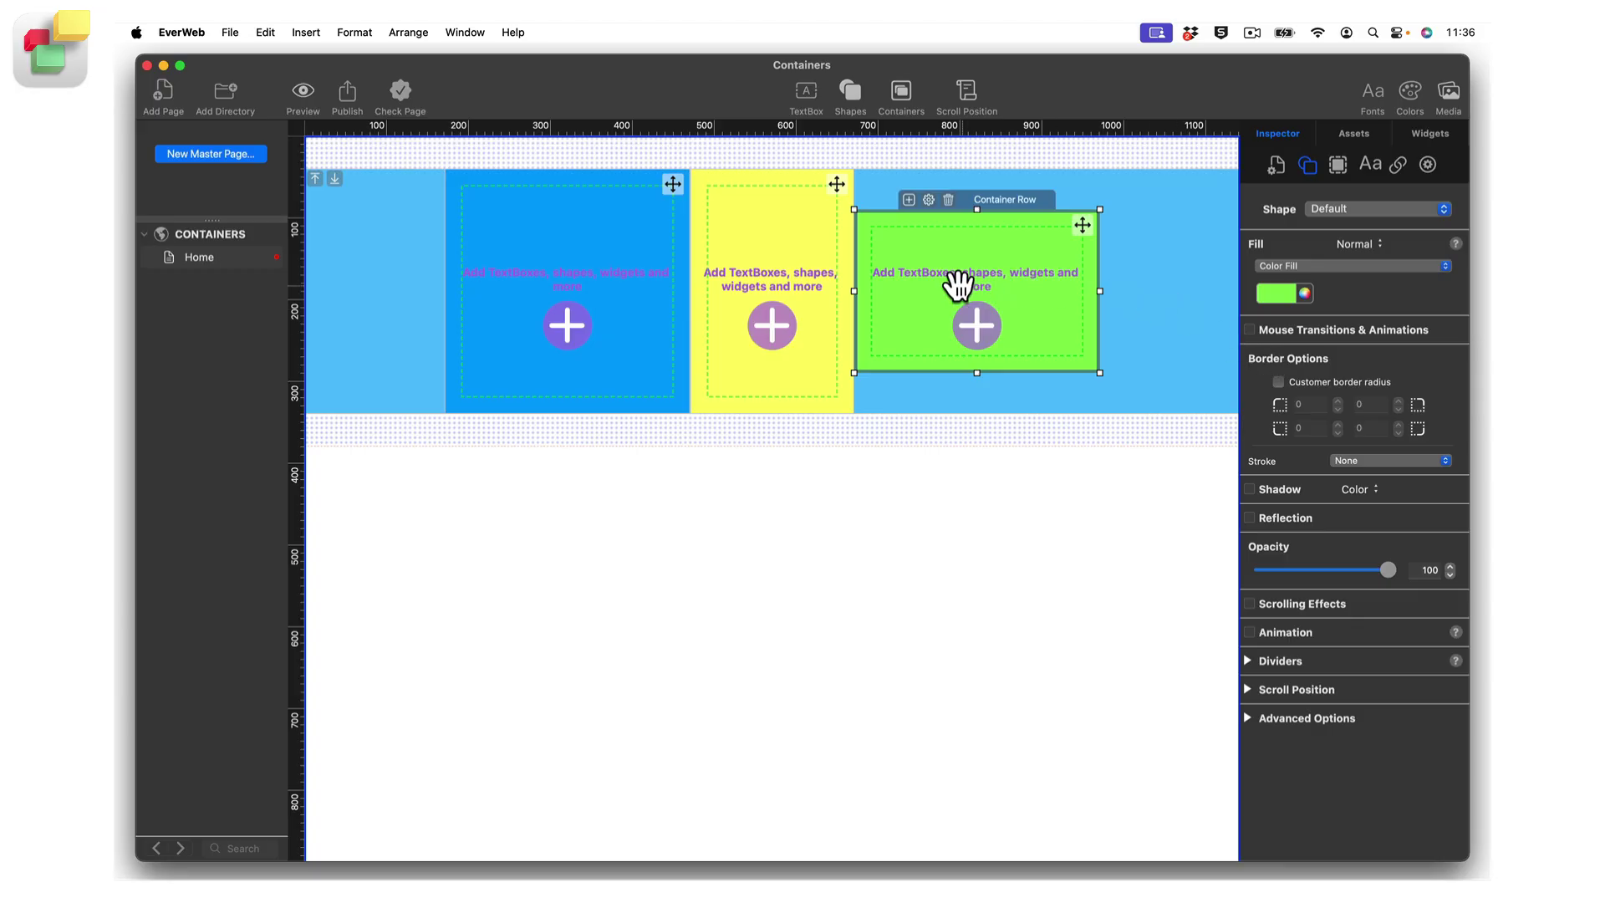
Set the yellow Container Column's outer margins to 10 on all sides.
click(774, 294)
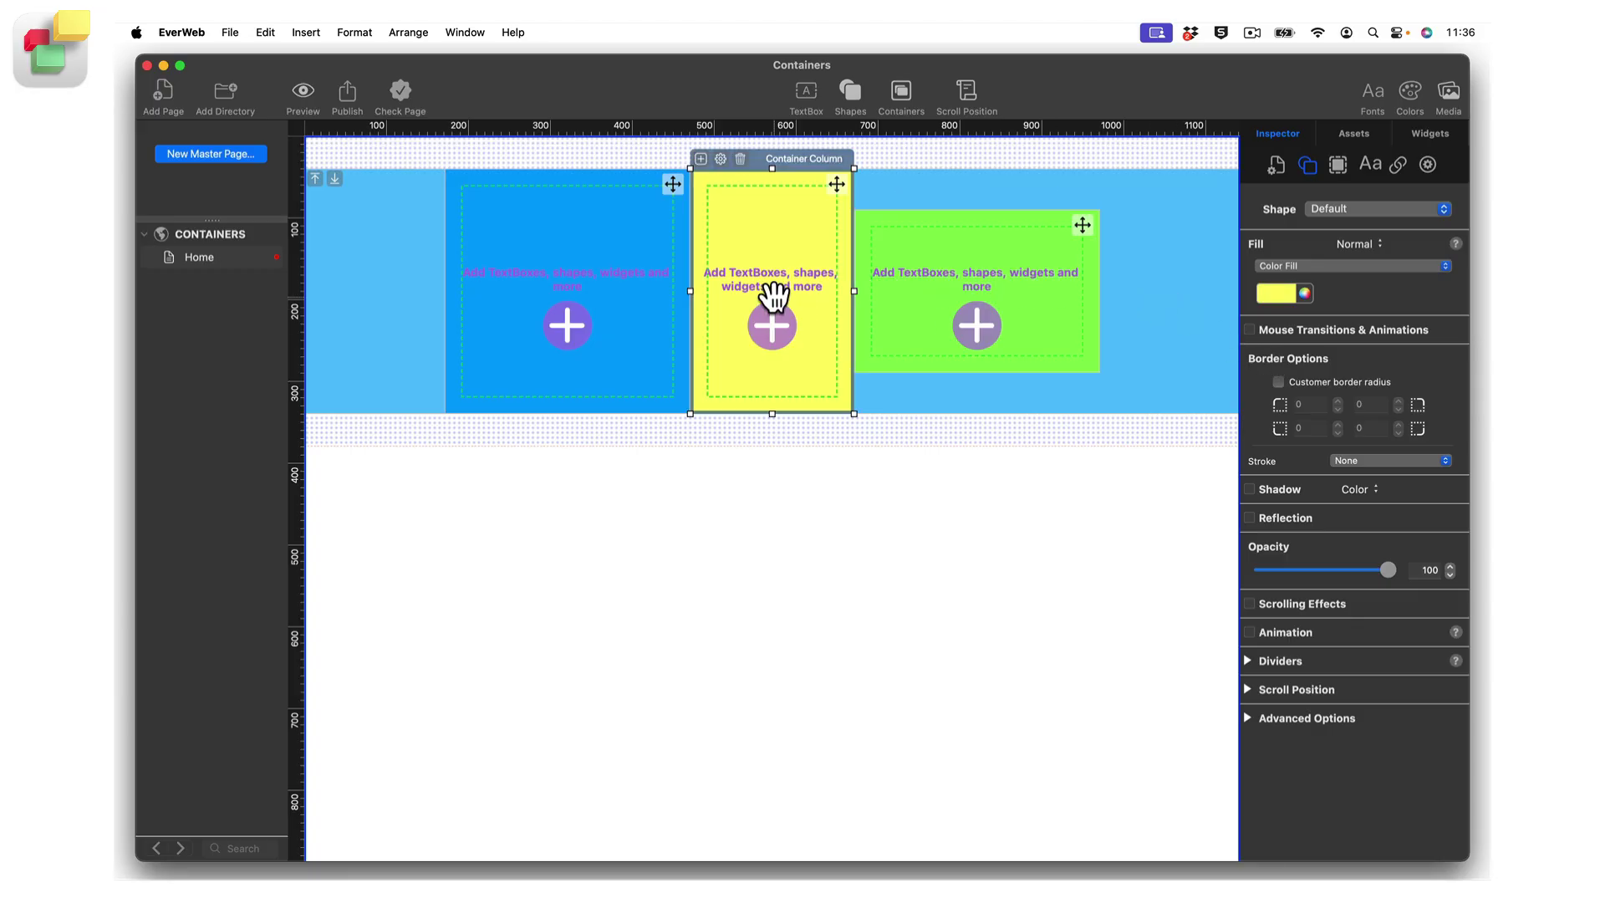
click(1338, 166)
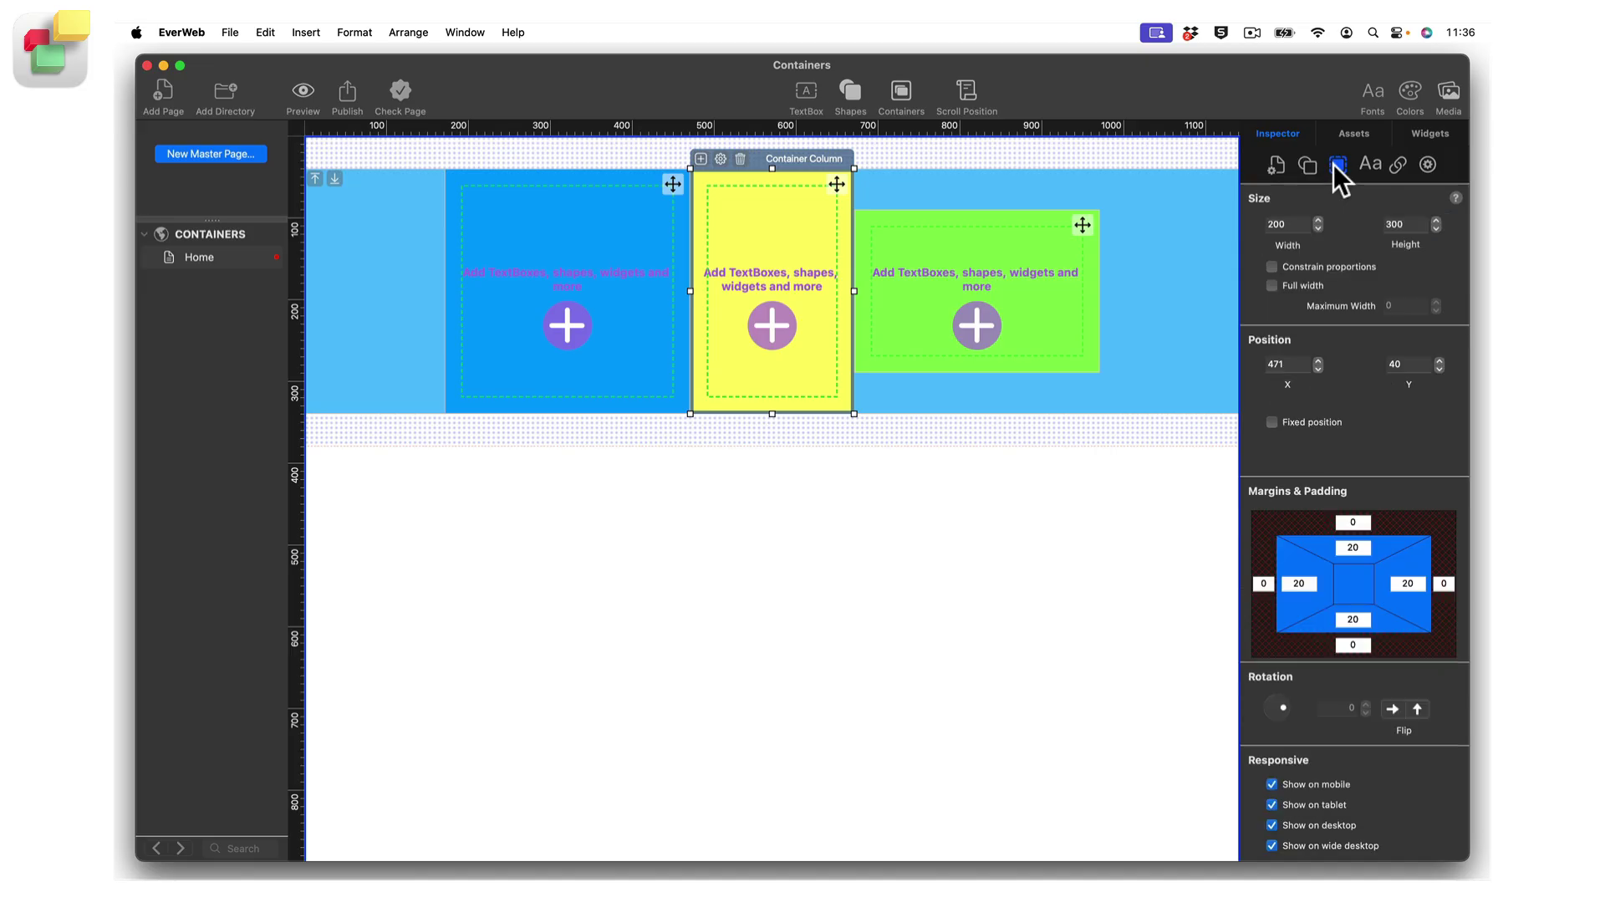
click(1343, 520)
text(10)
key(Return)
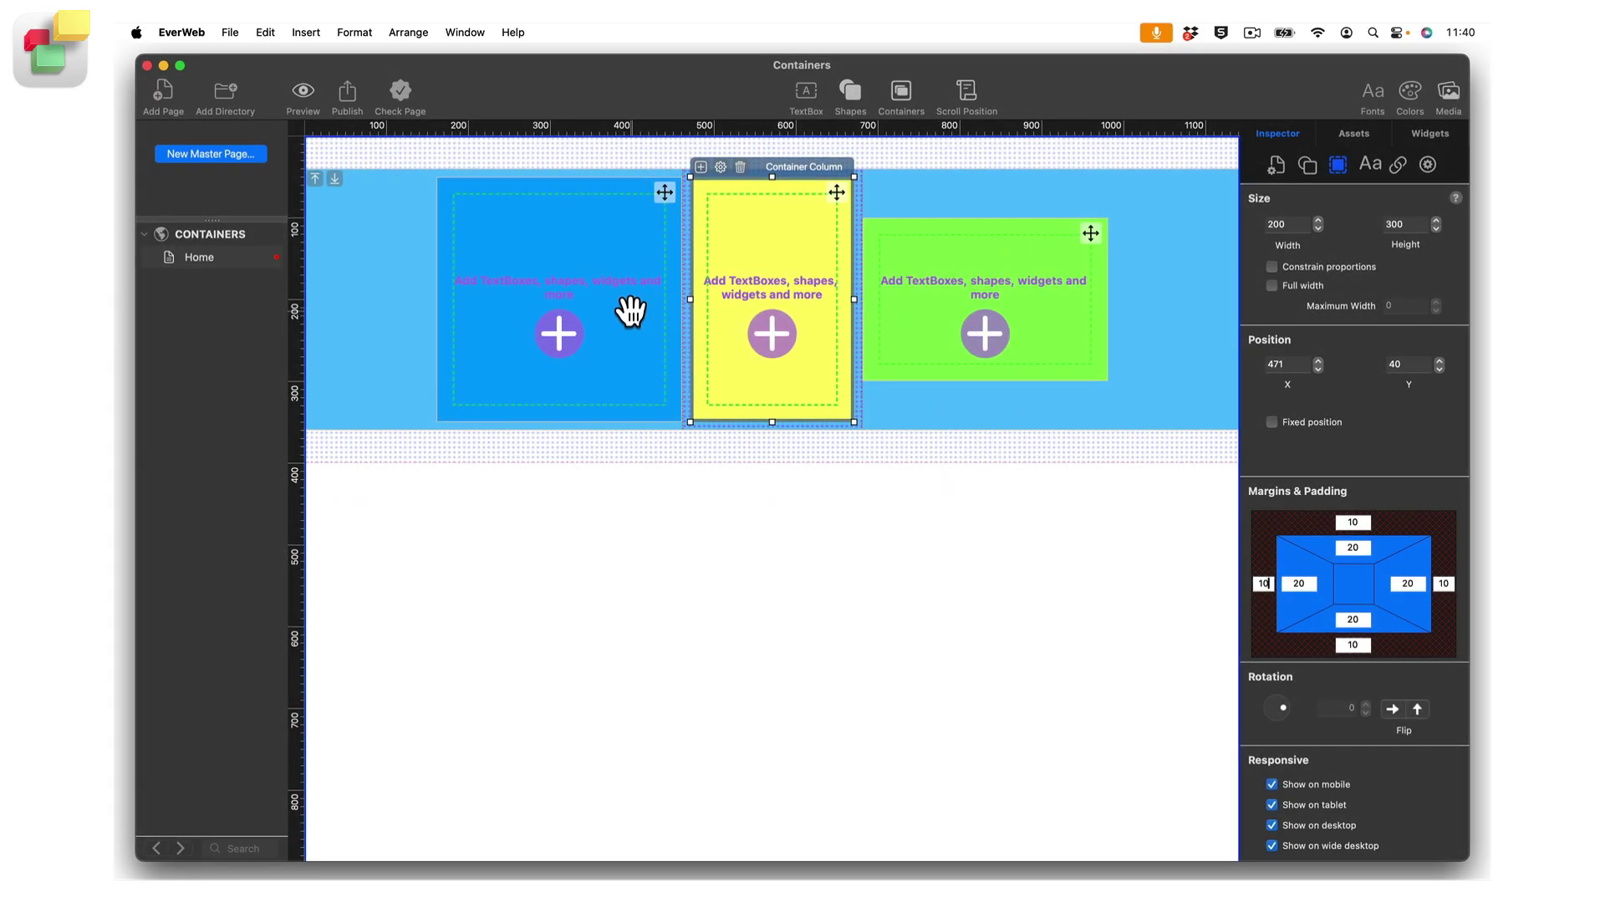
Name the blue Container Free Flow "Sneaker One".
click(630, 312)
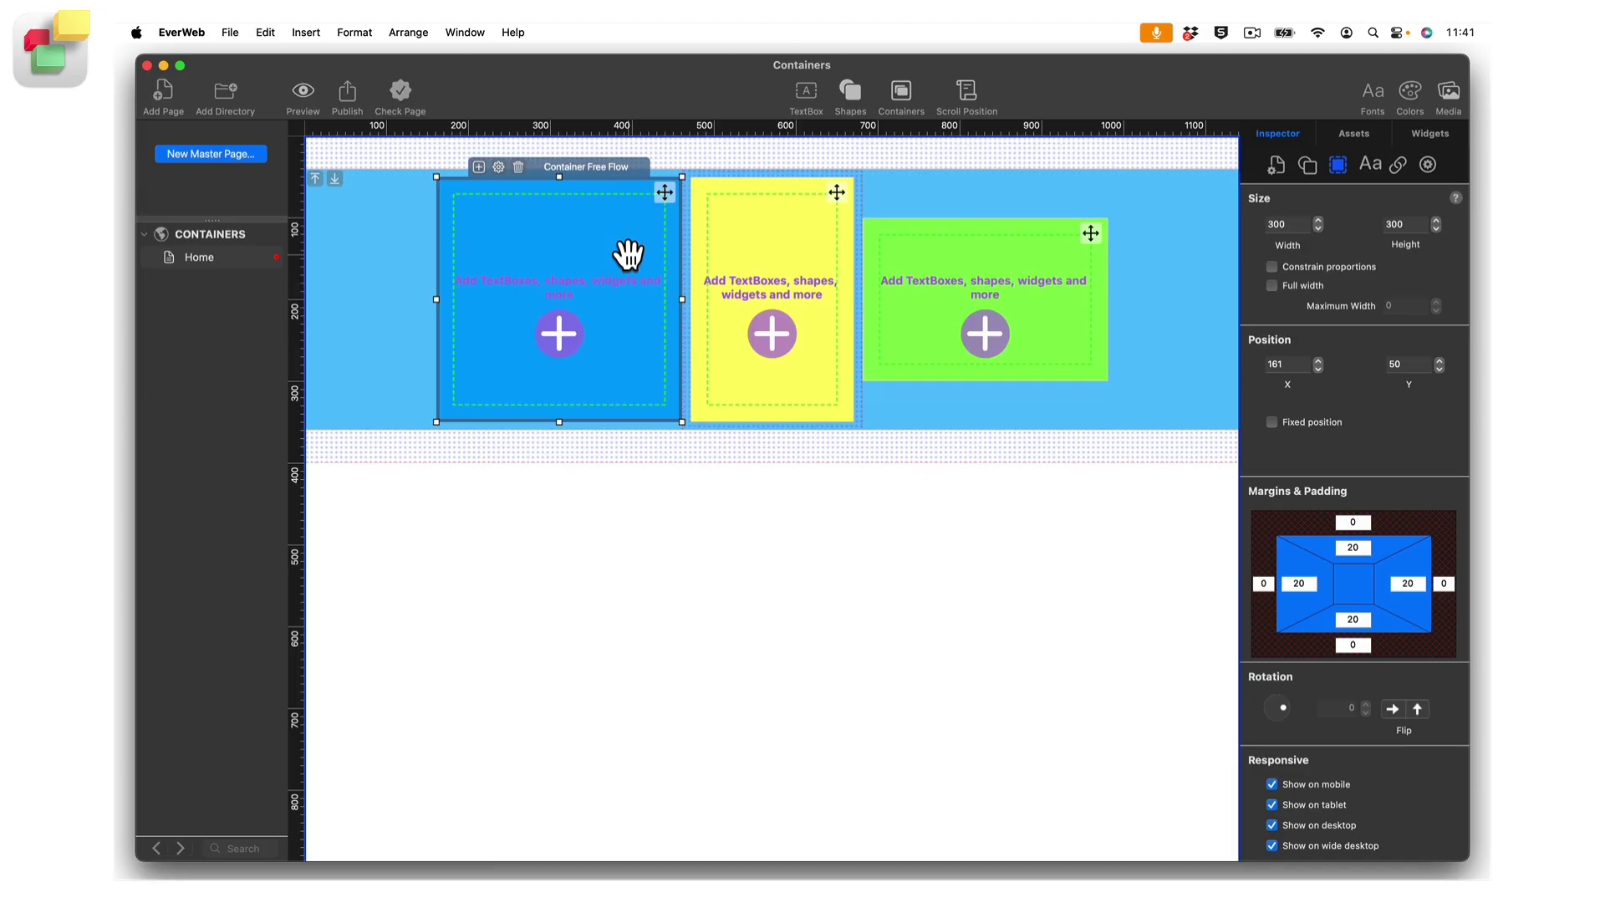
click(498, 166)
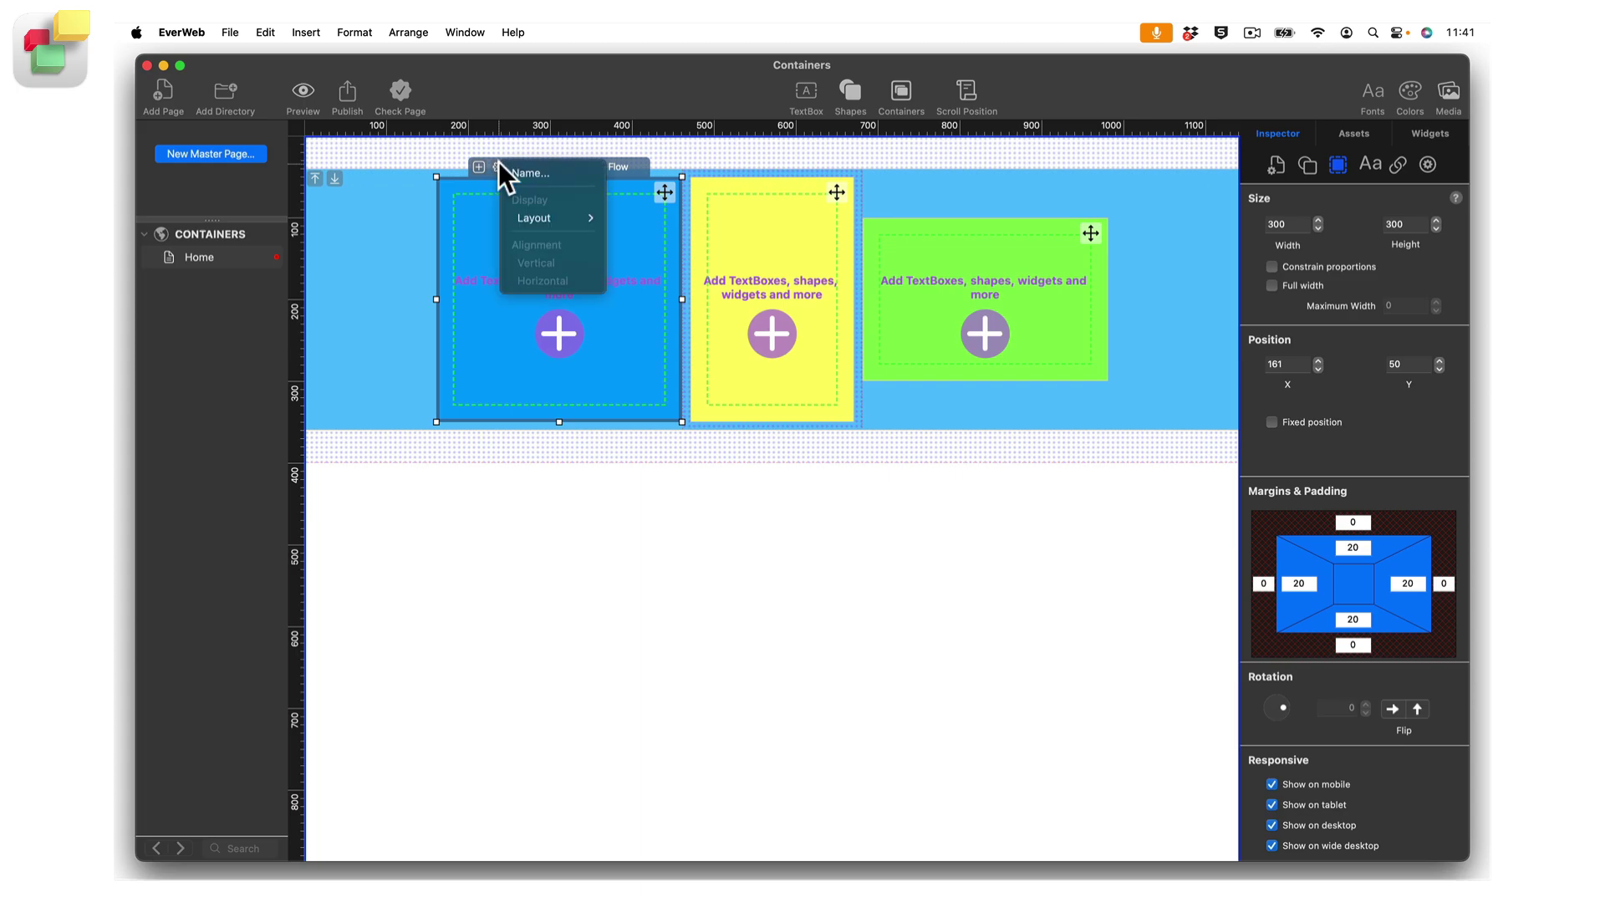
click(549, 172)
text(Sneaker One)
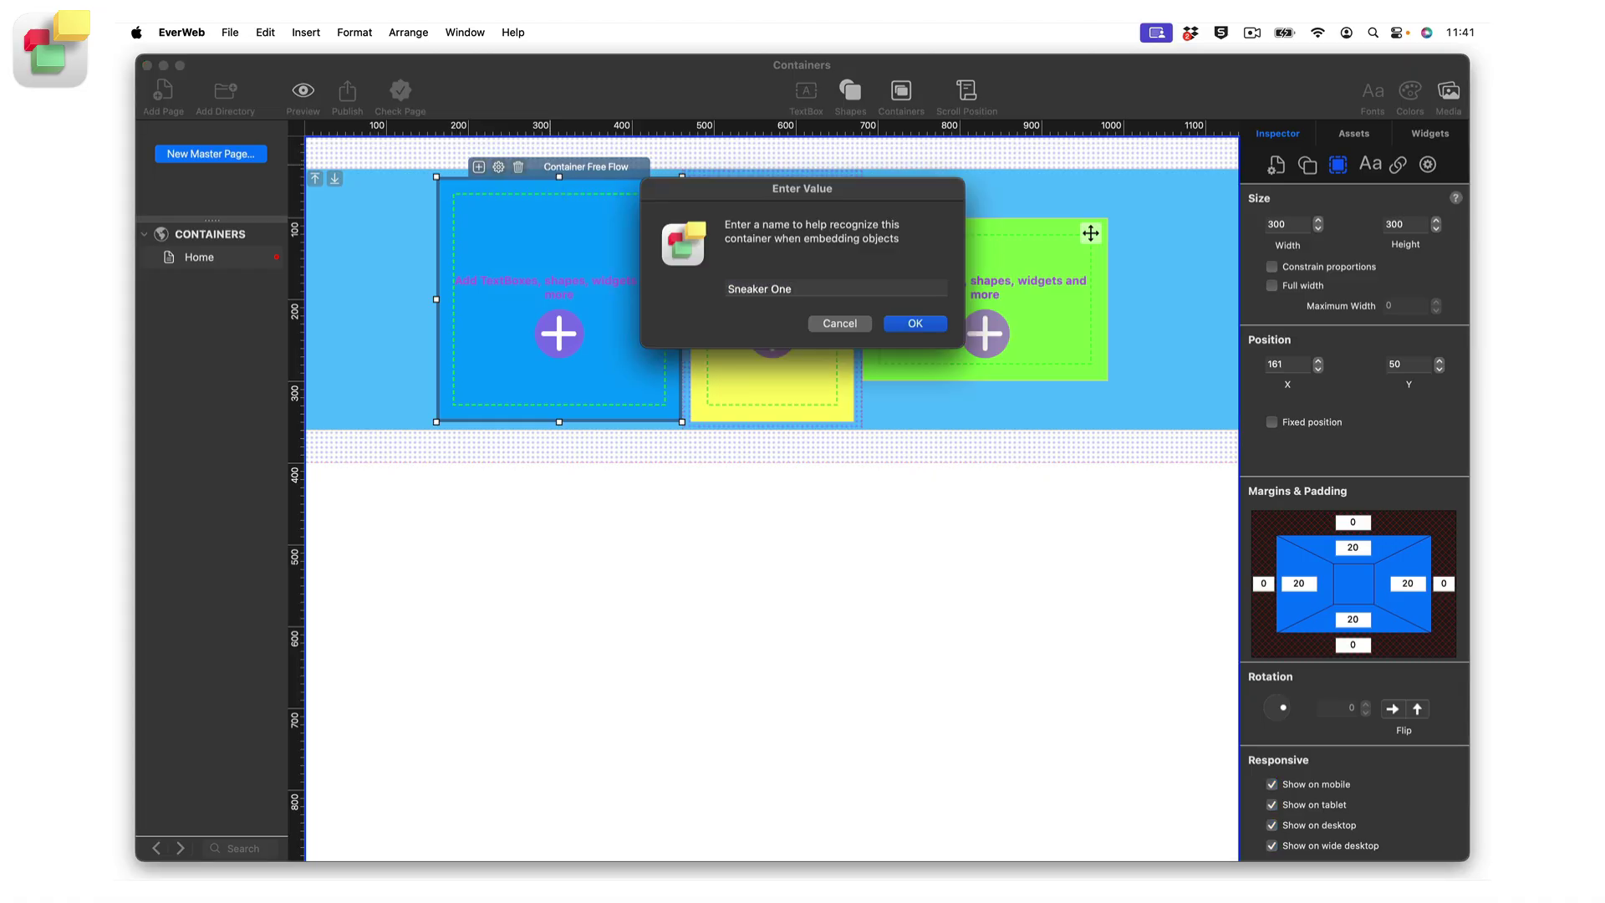
key(Return)
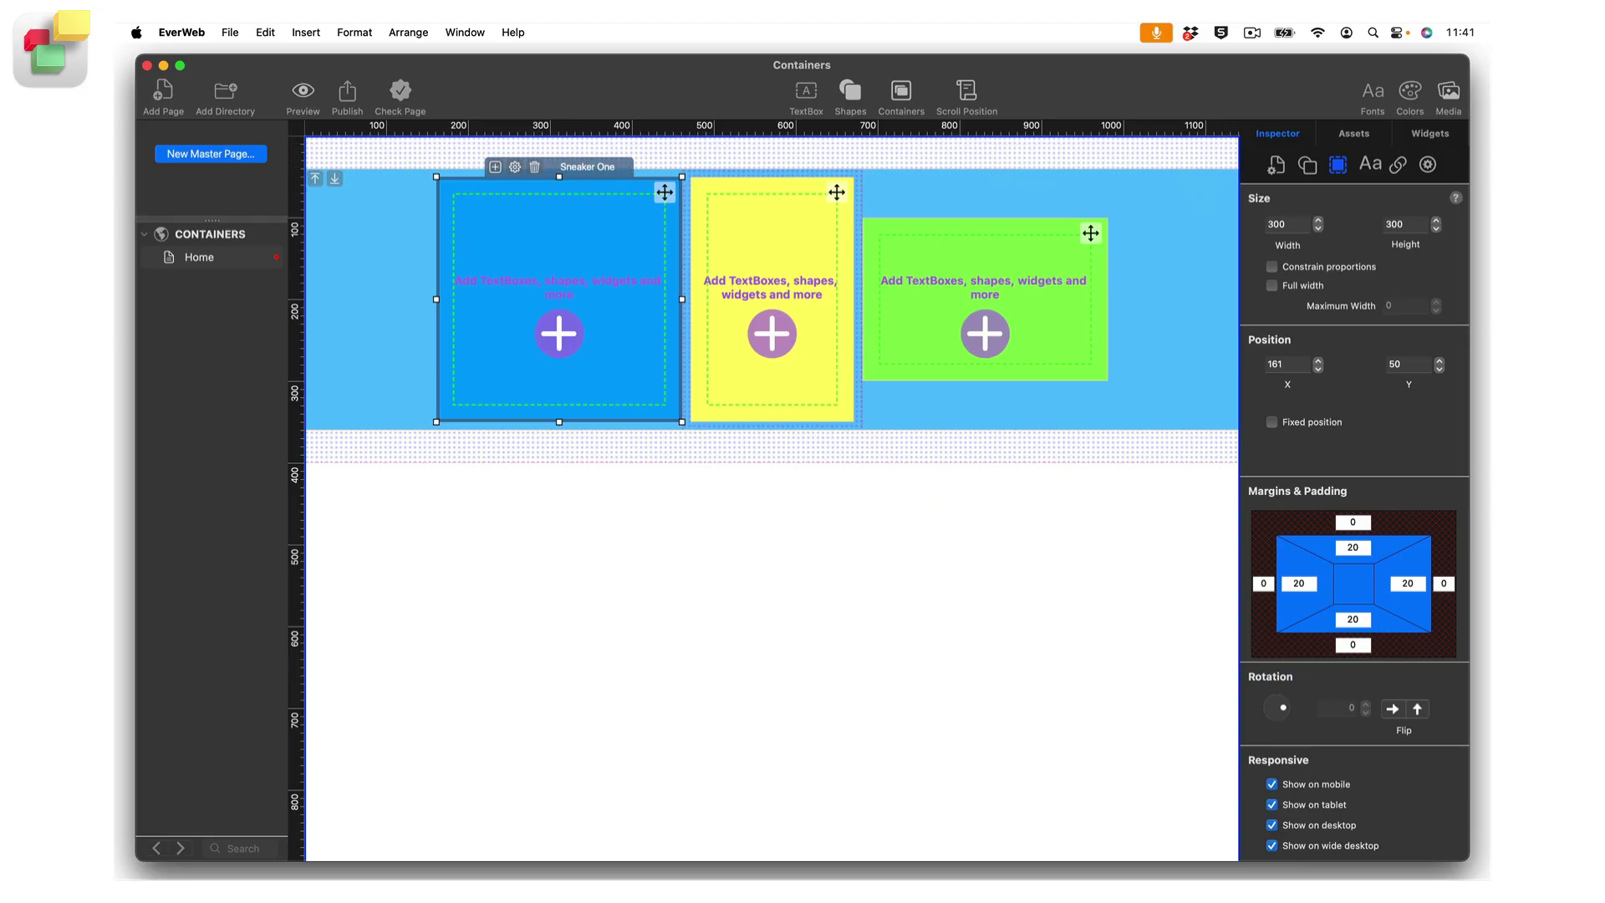
Set the width of the Sneaker One container to 320.
click(1285, 224)
text(320)
key(Return)
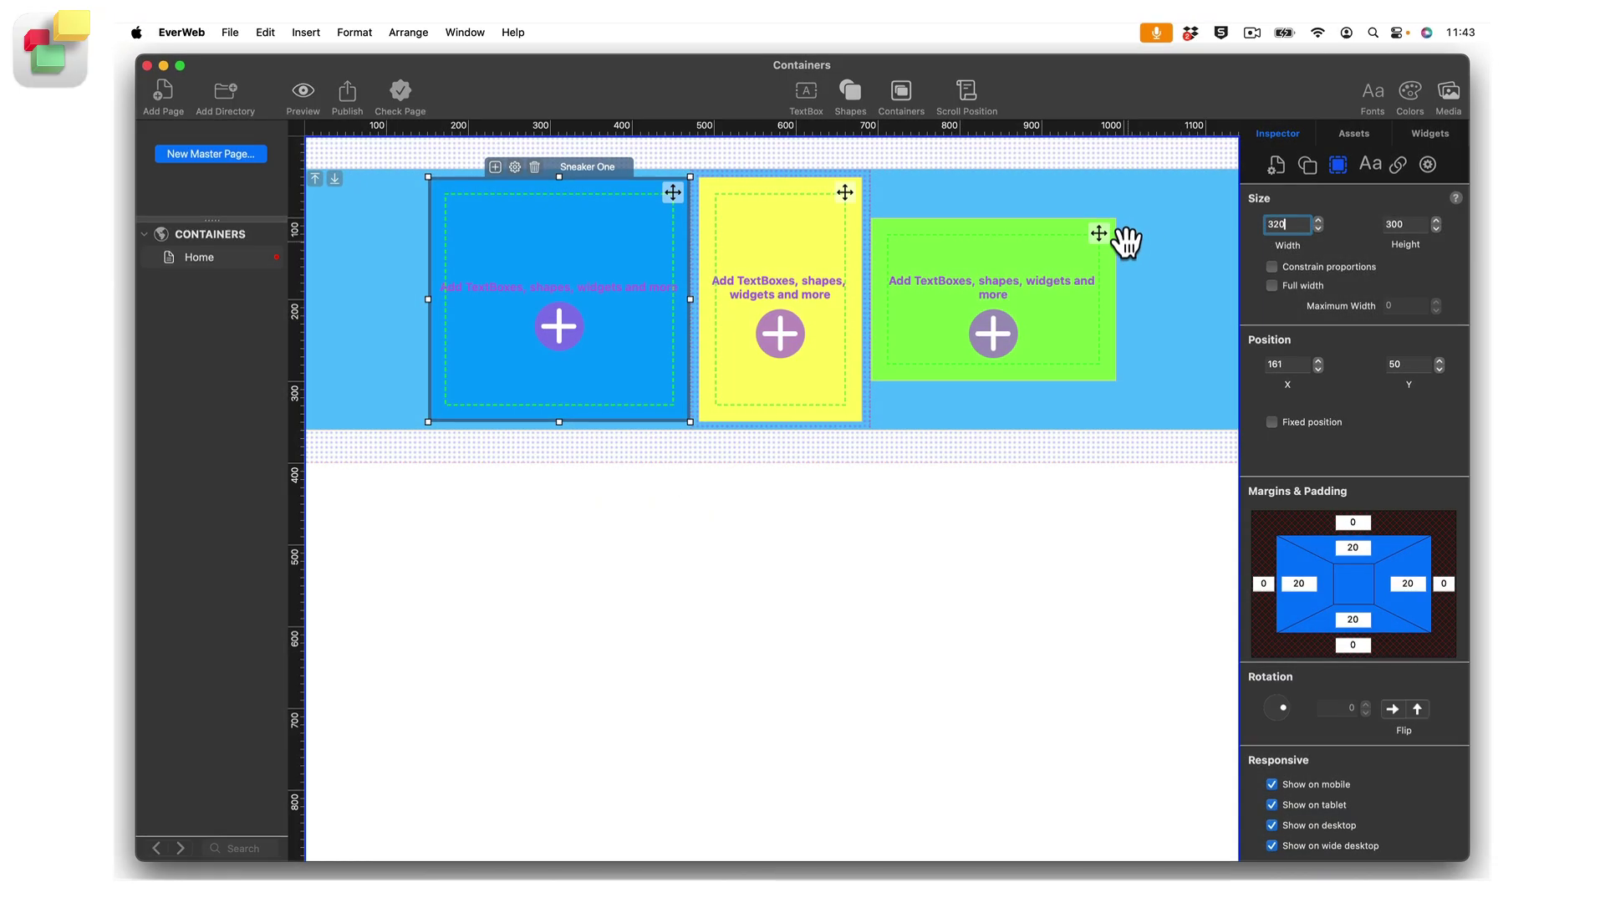
Embed the green Container Row in the Sneaker One container and stretch its height to about 395.
click(1077, 262)
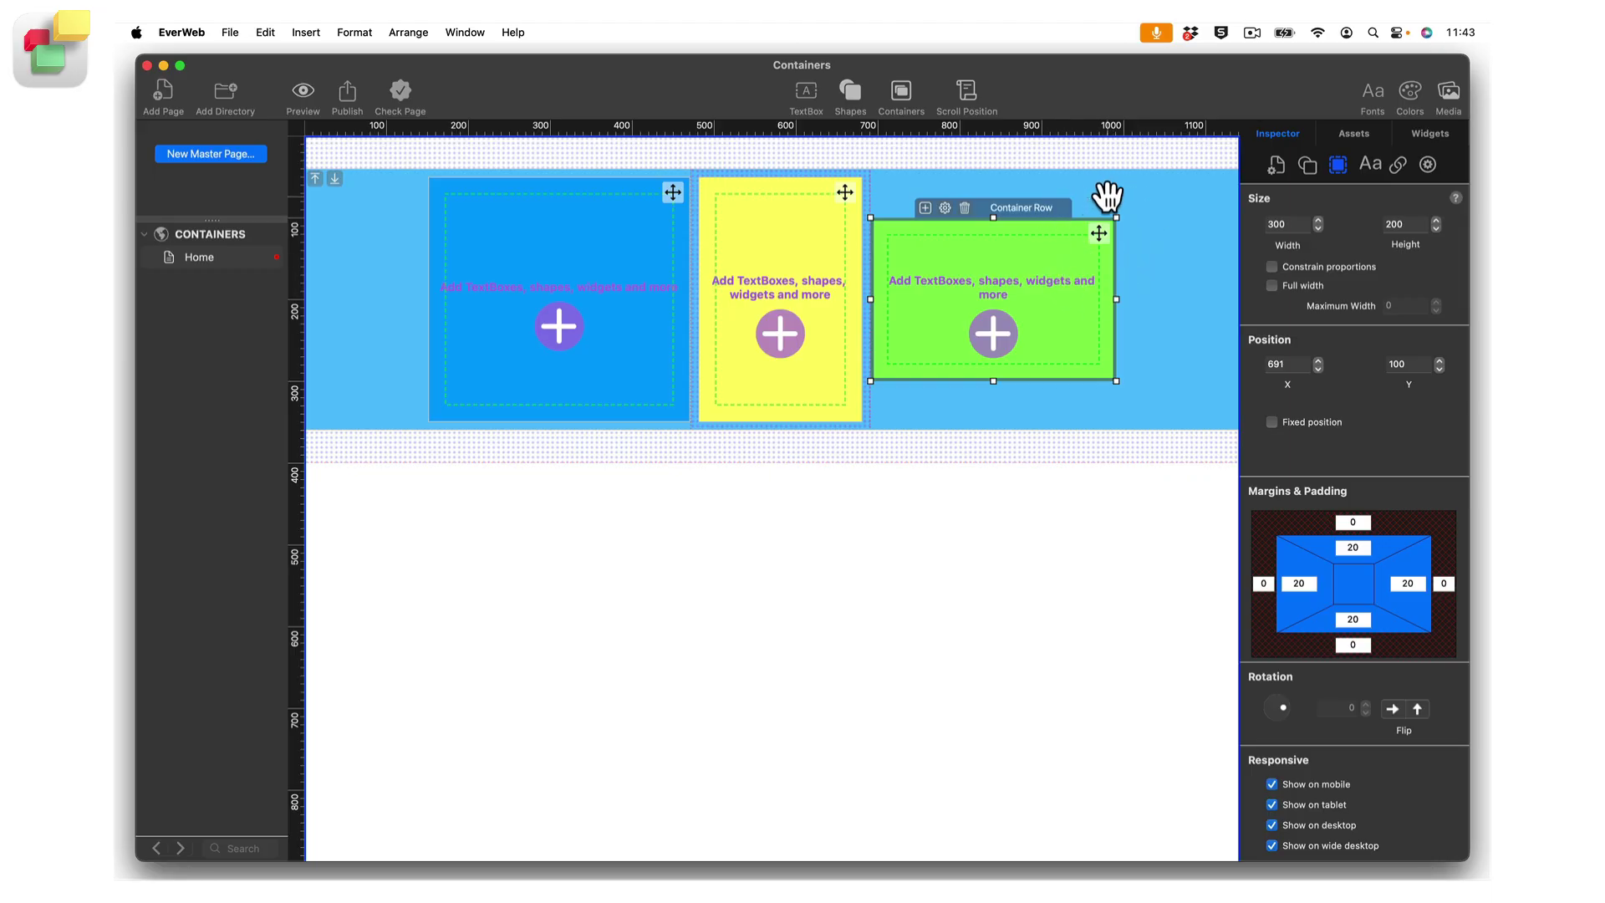
right_click(1041, 249)
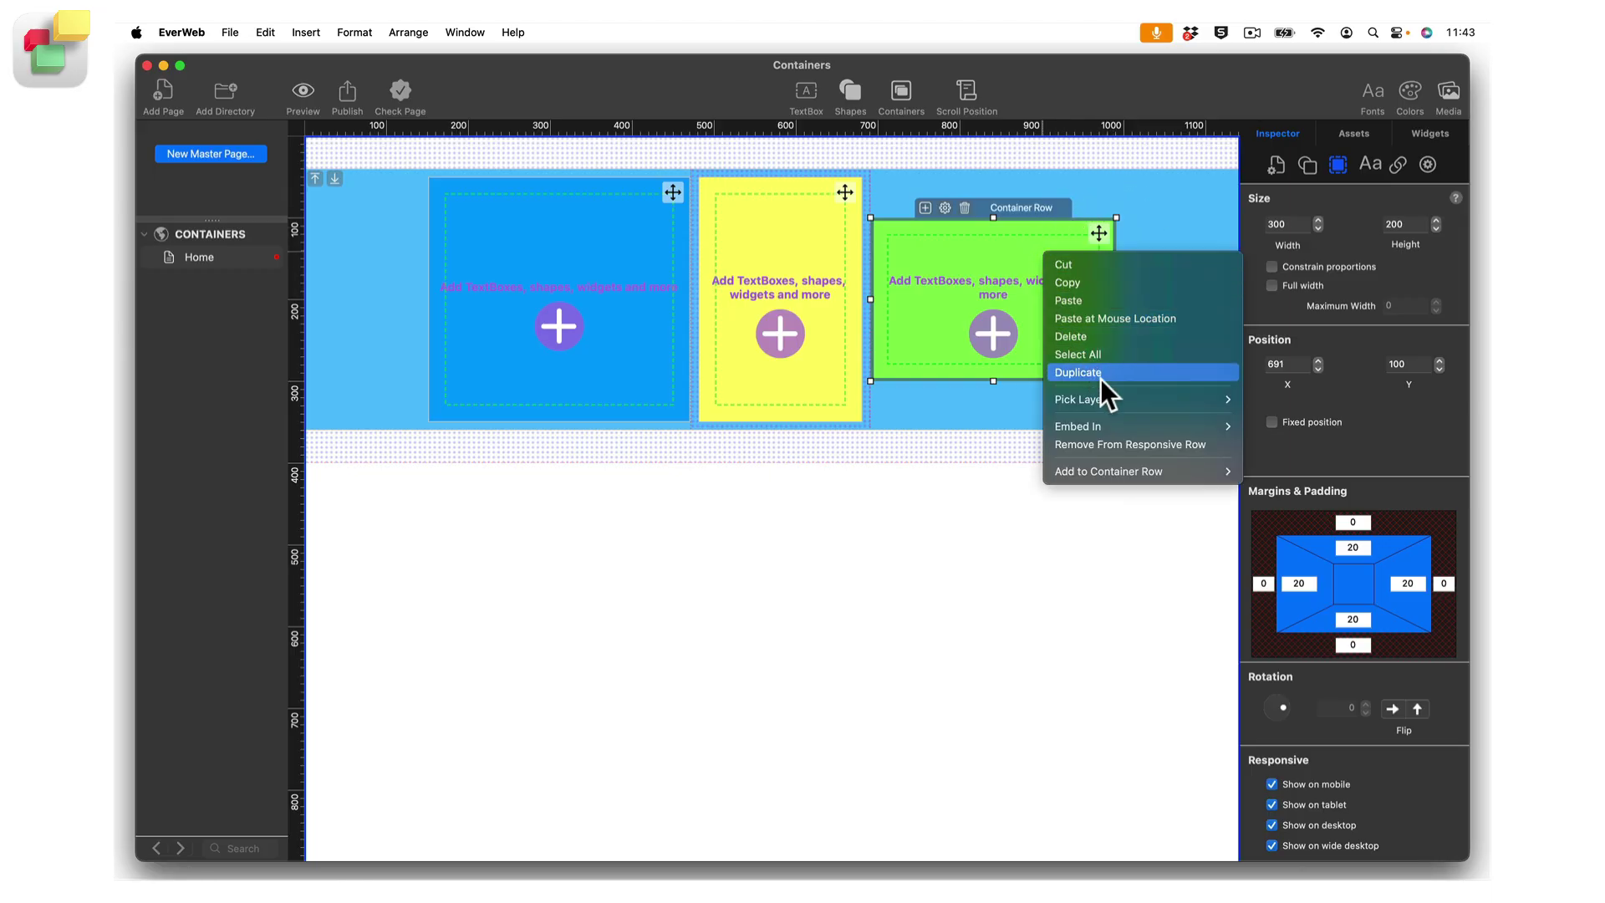
mouse_move(1115, 425)
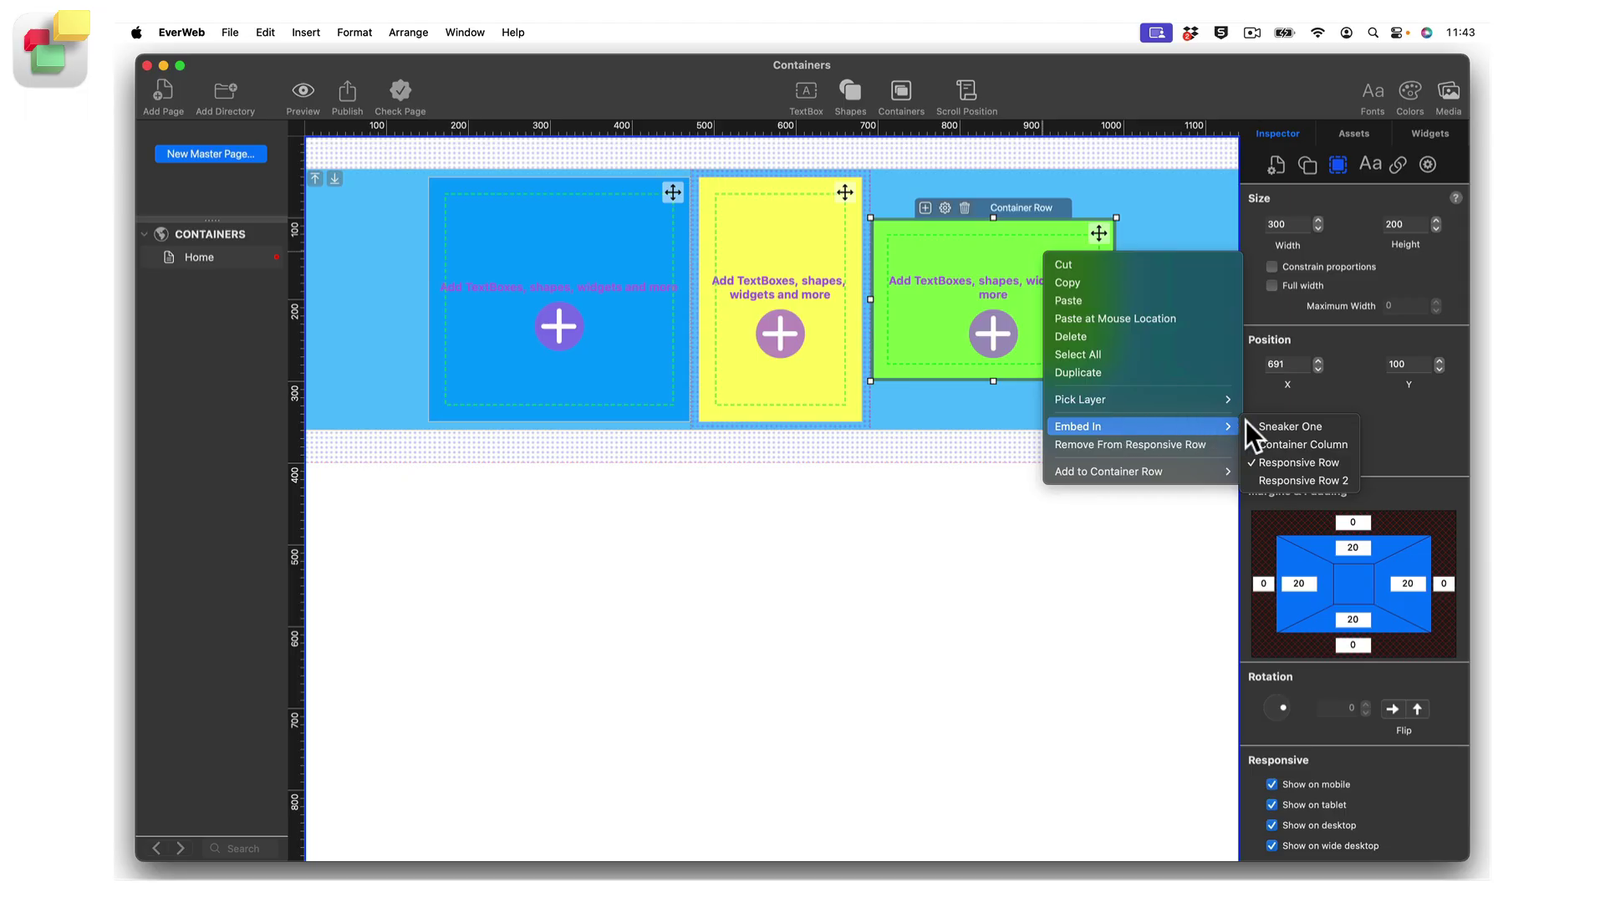
click(1332, 426)
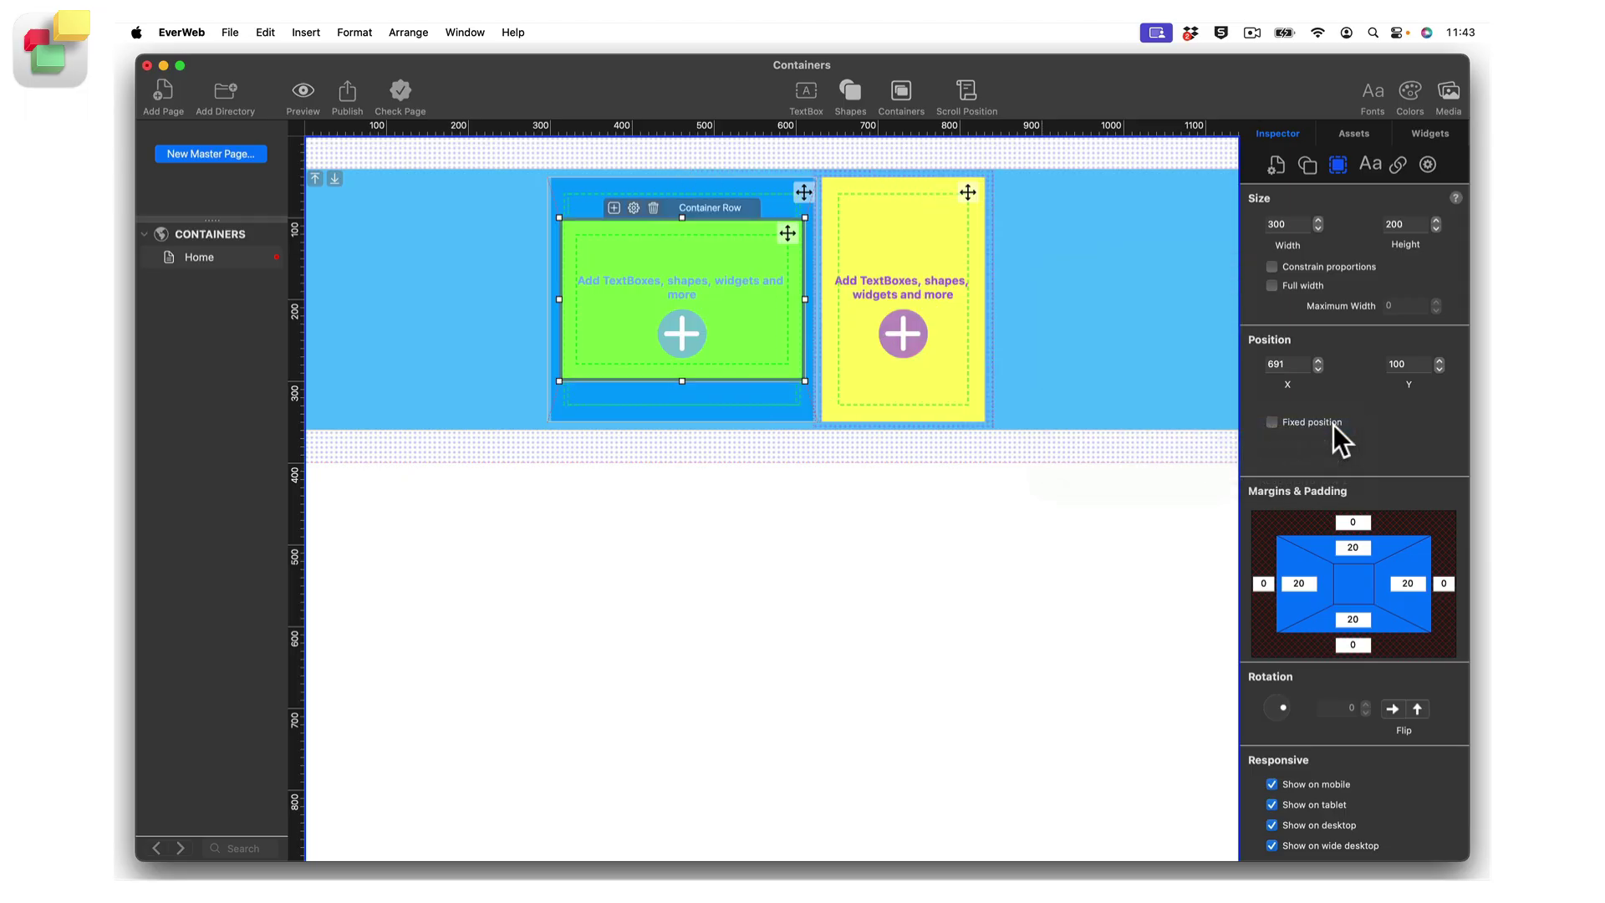
click(702, 402)
drag(717, 423, 724, 528)
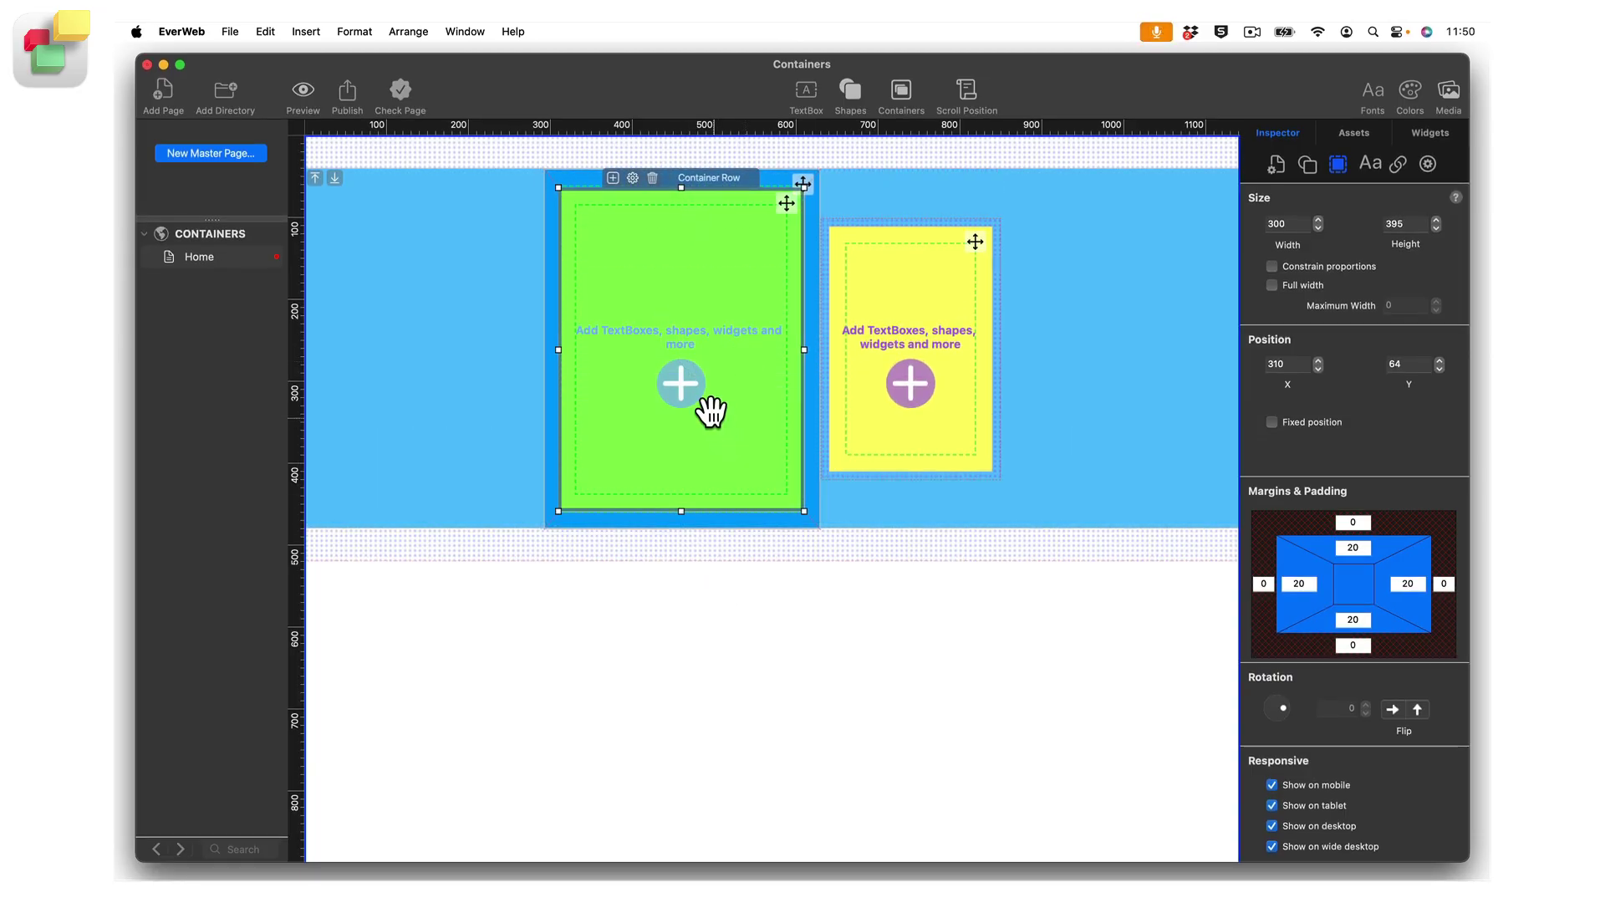
Name the green container inside Sneaker One "Background Color".
click(632, 179)
click(689, 187)
text(Background Color)
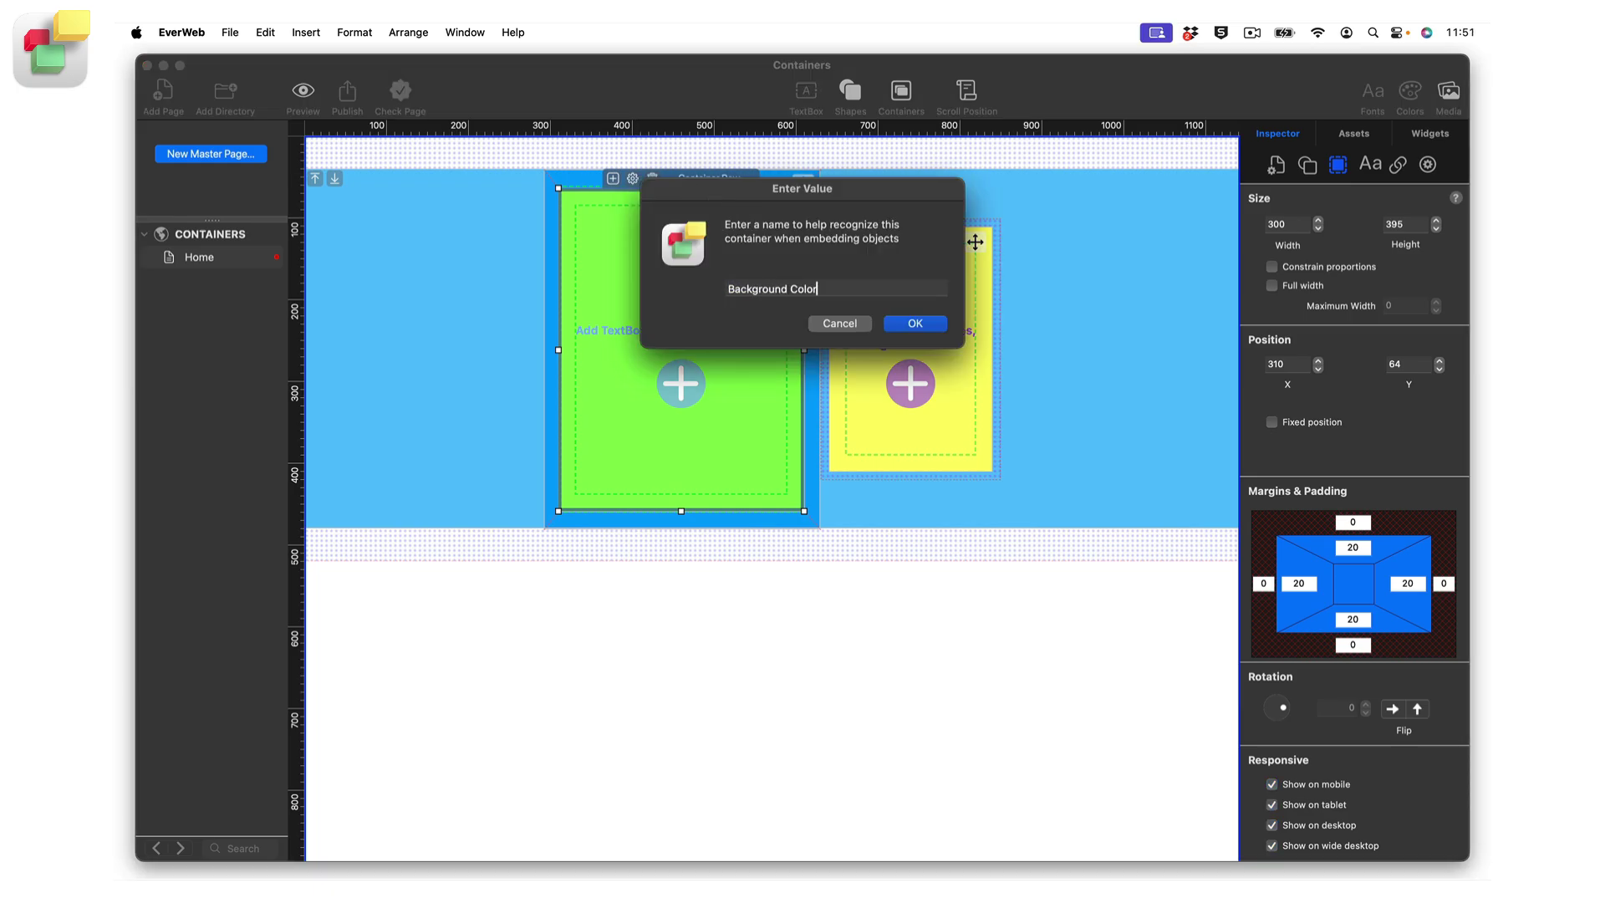
key(Return)
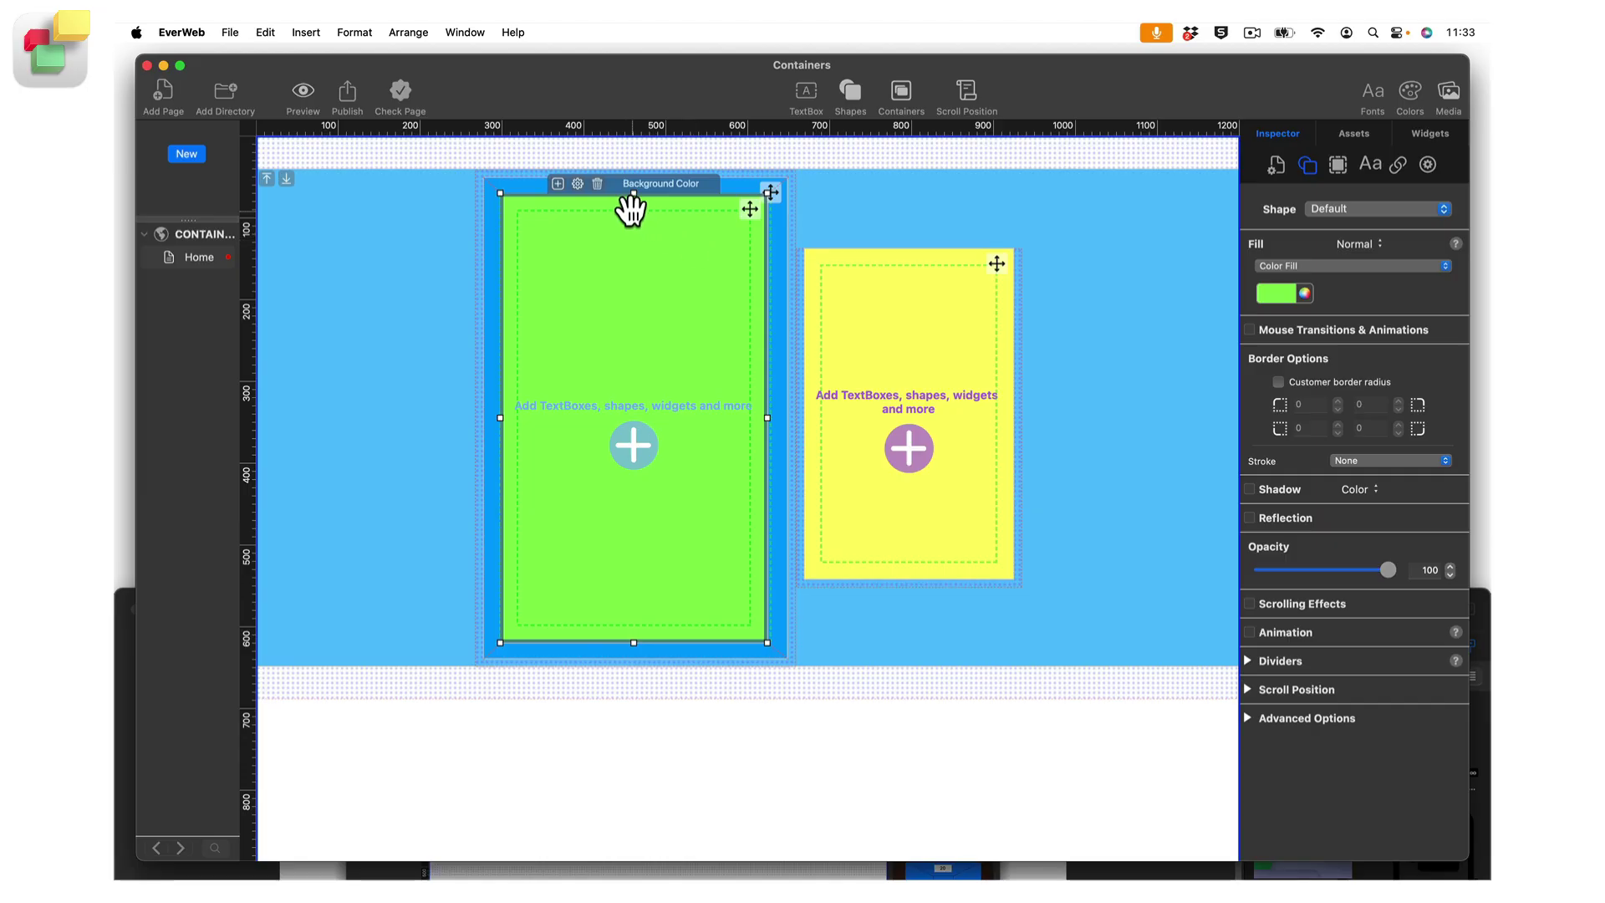
Change the Background Color container's layout to Column.
click(577, 183)
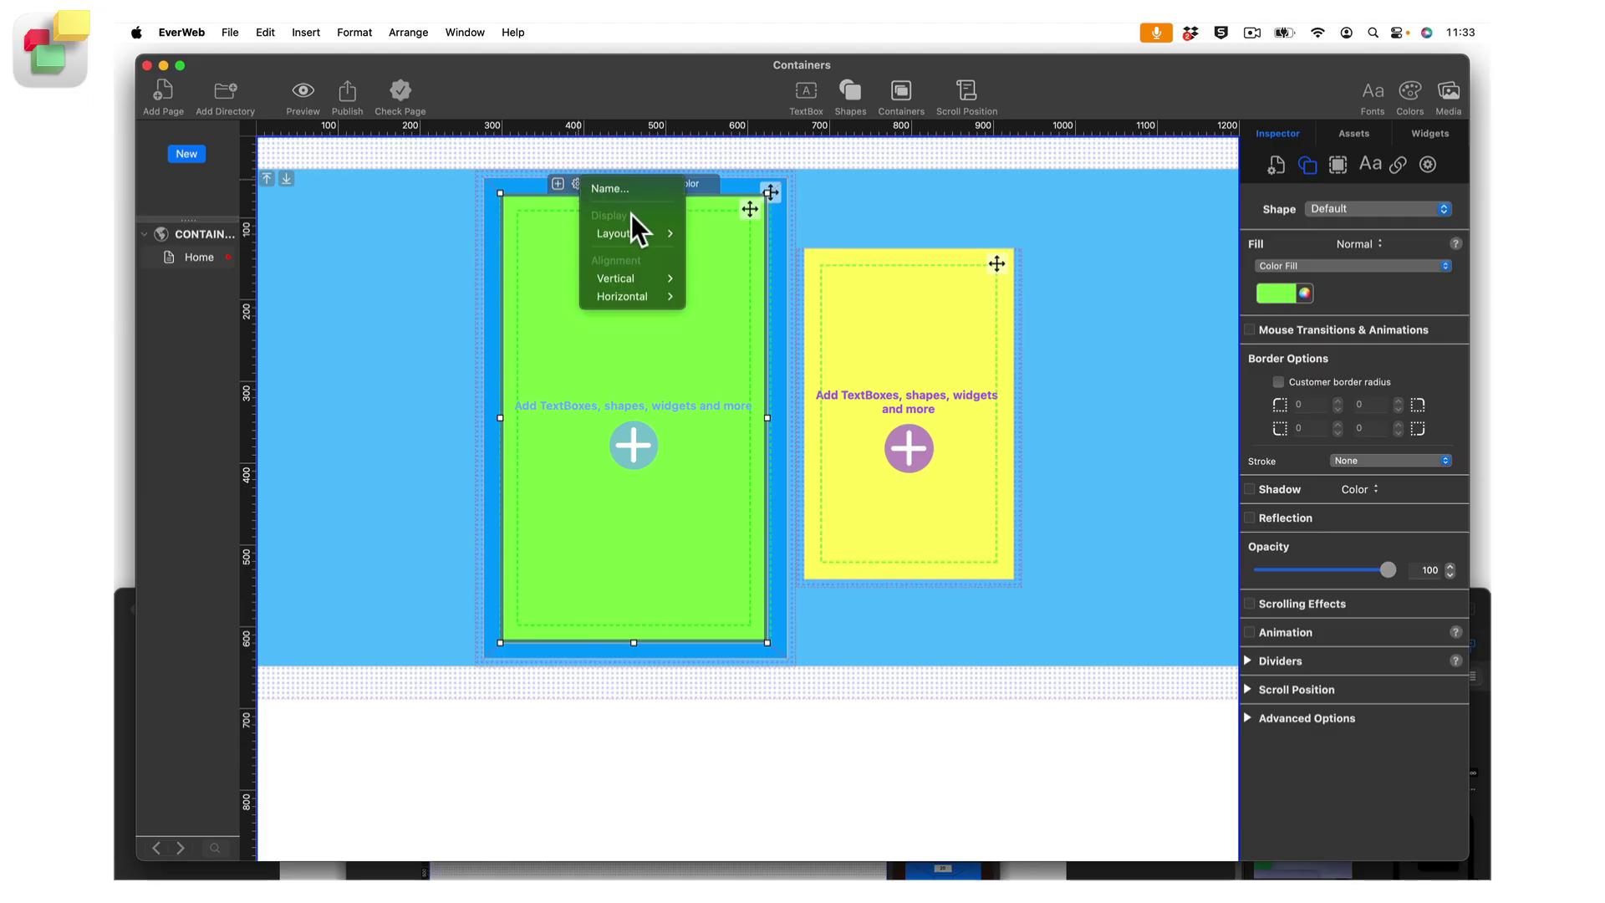
mouse_move(645, 228)
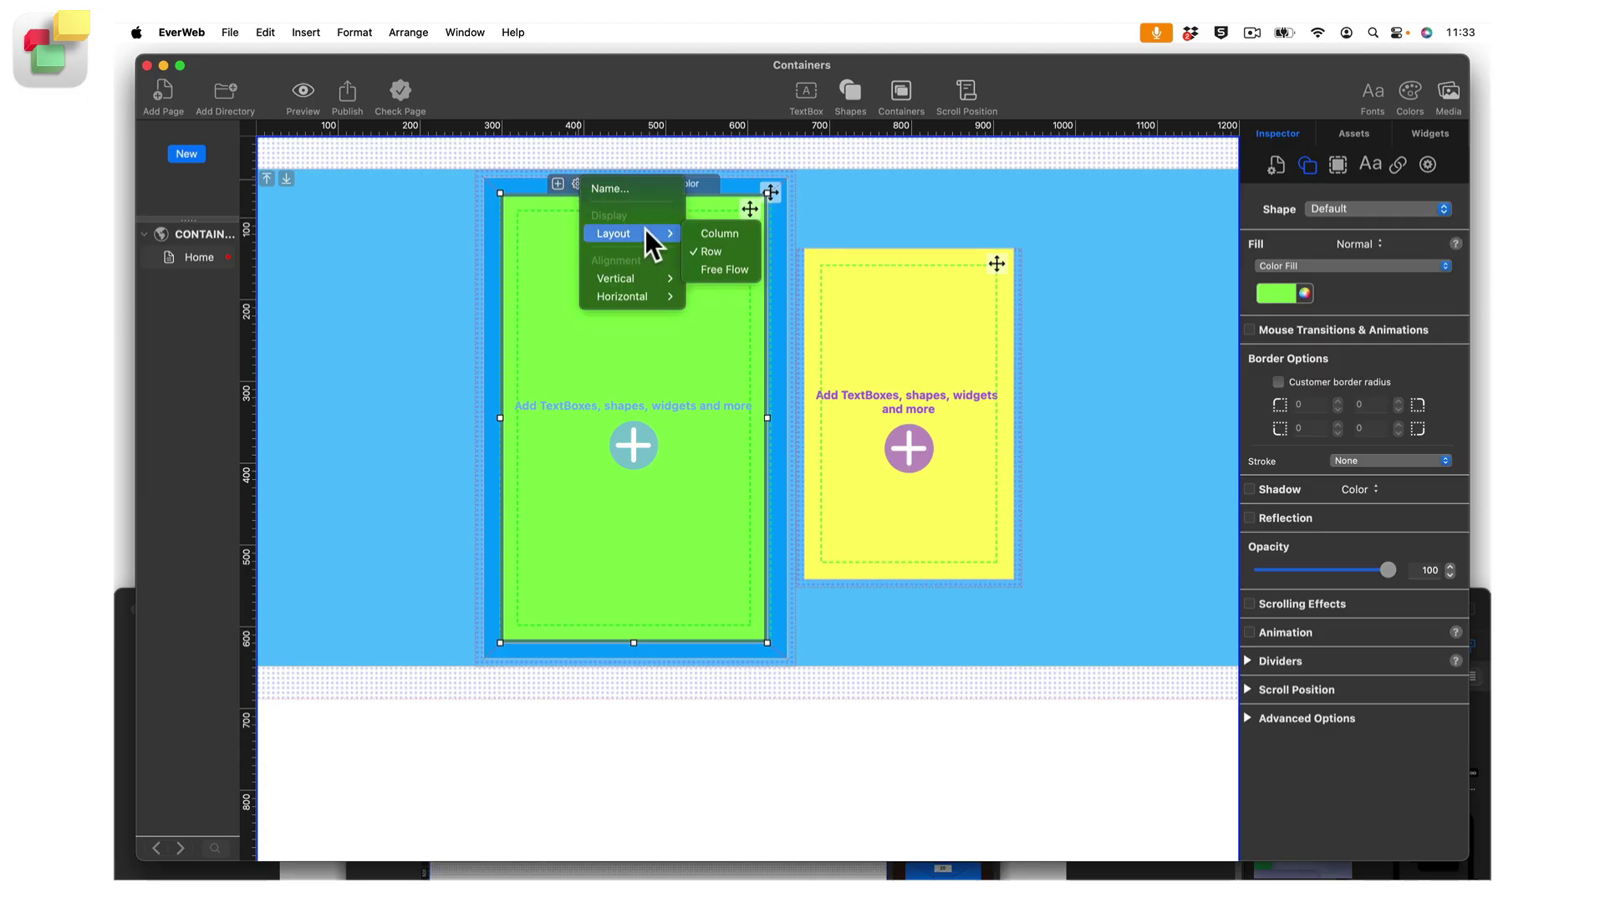
click(746, 233)
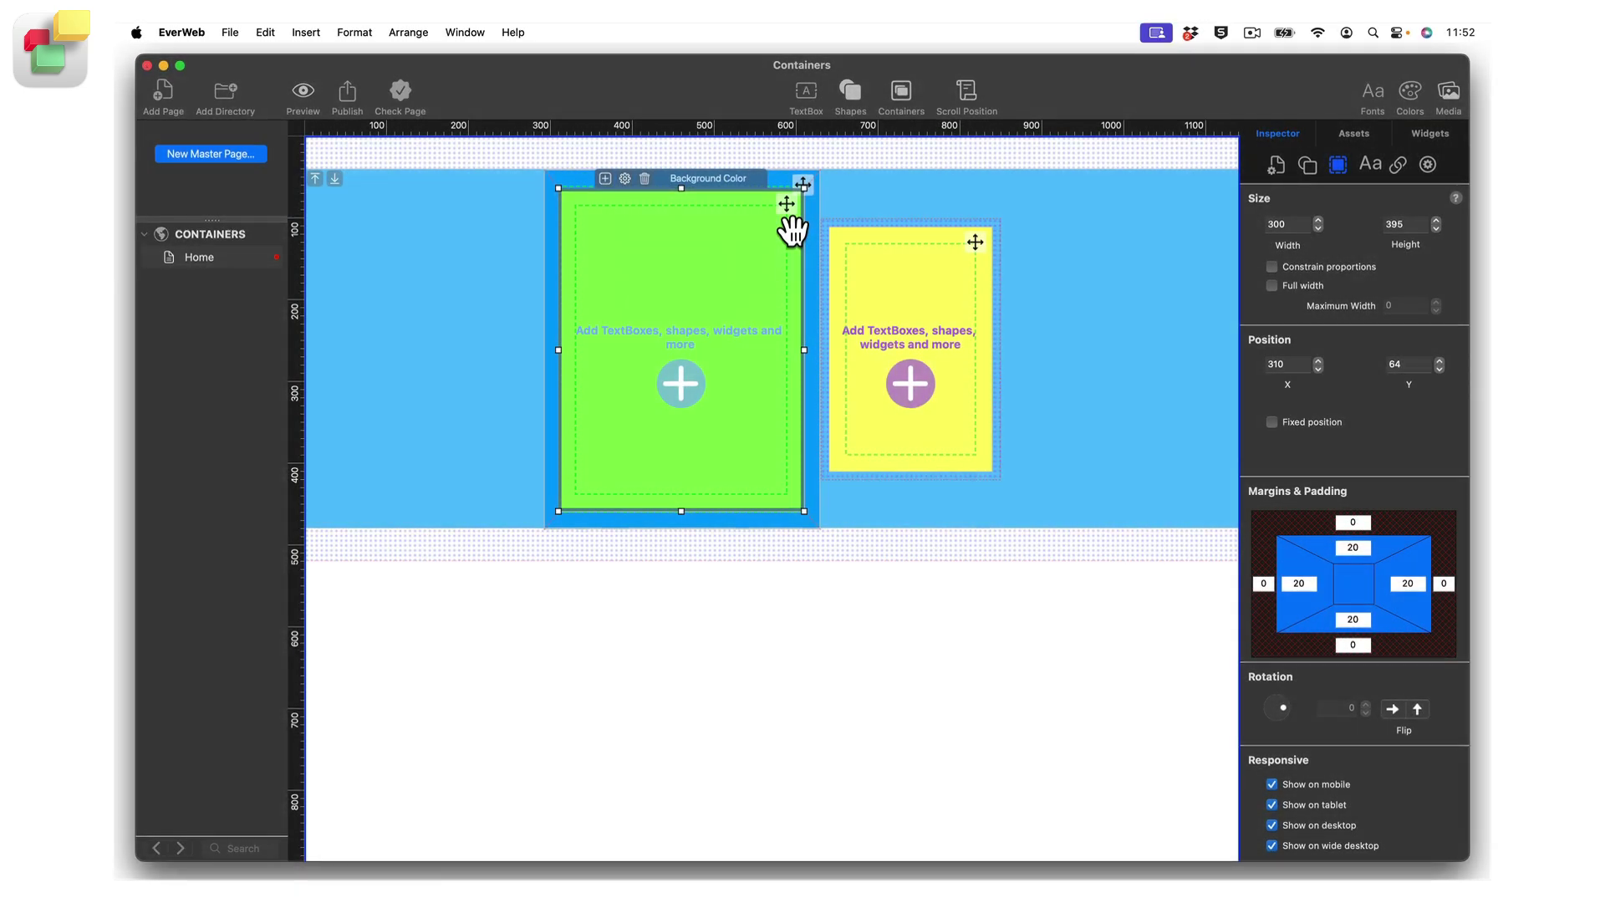
Add an image to the Background Color container and fill it with sneakers.jpg, then show its size and margin settings.
click(685, 381)
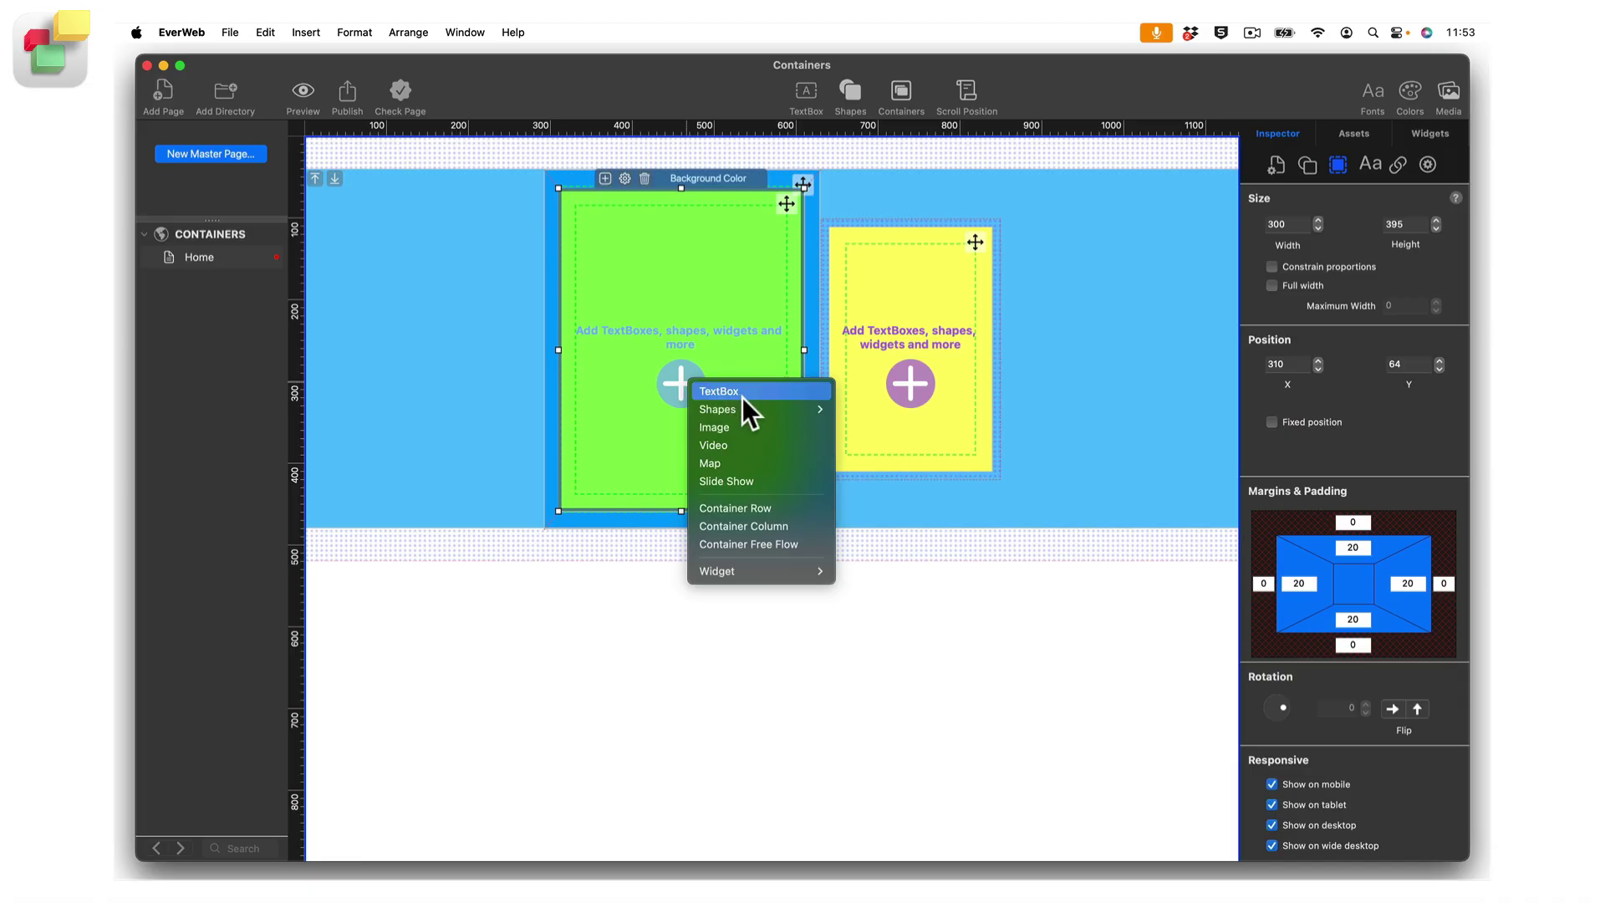
click(756, 427)
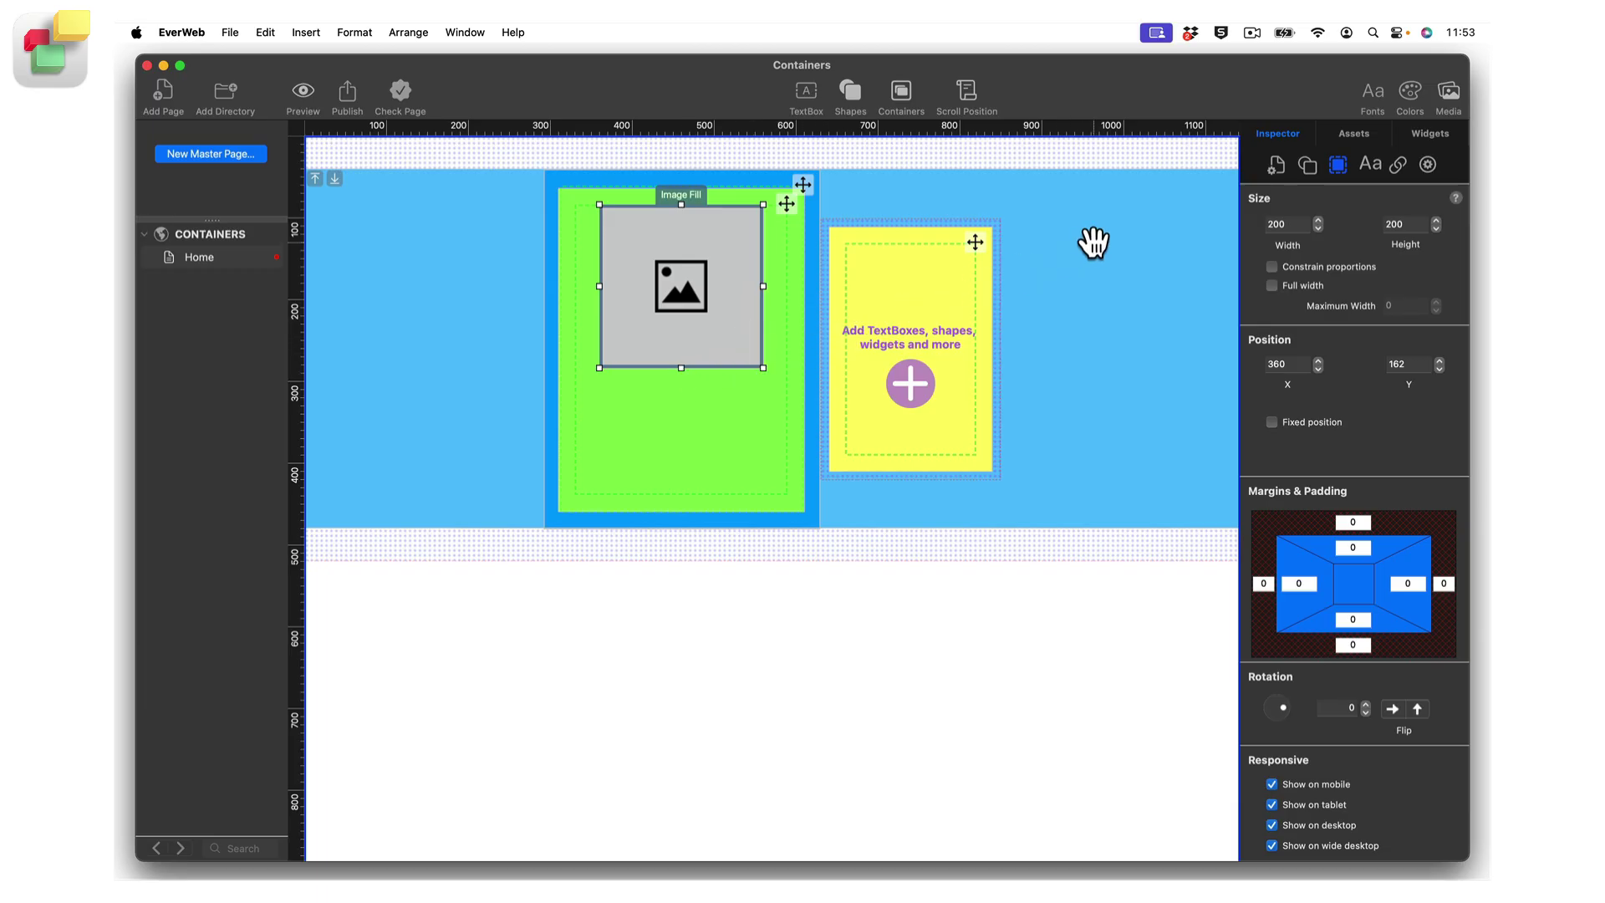
click(1307, 164)
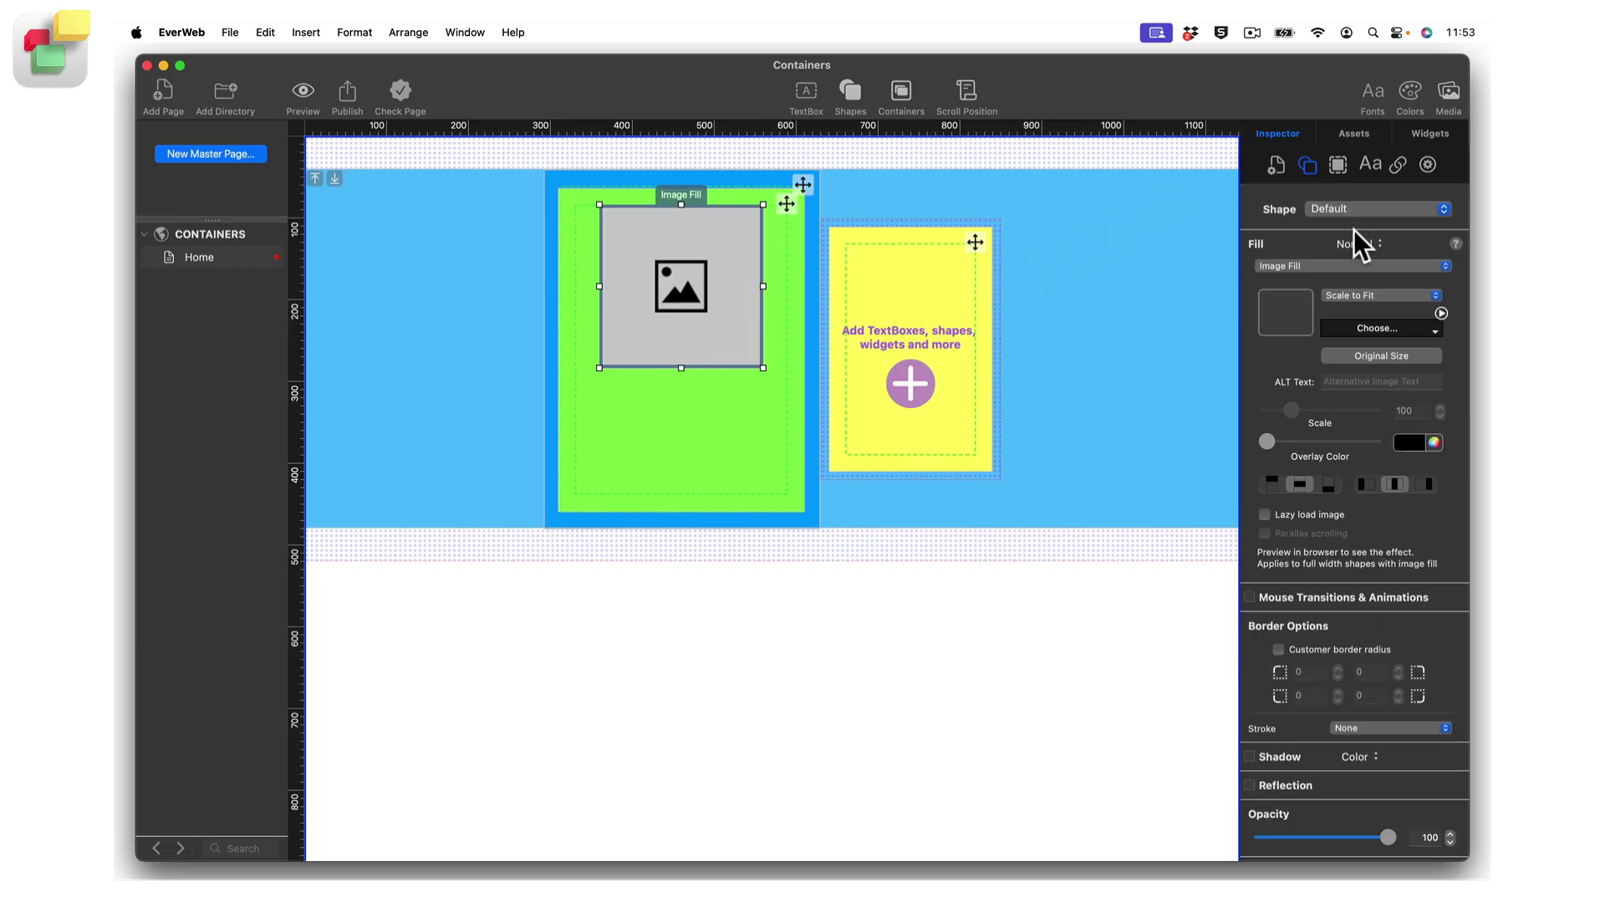
click(1398, 324)
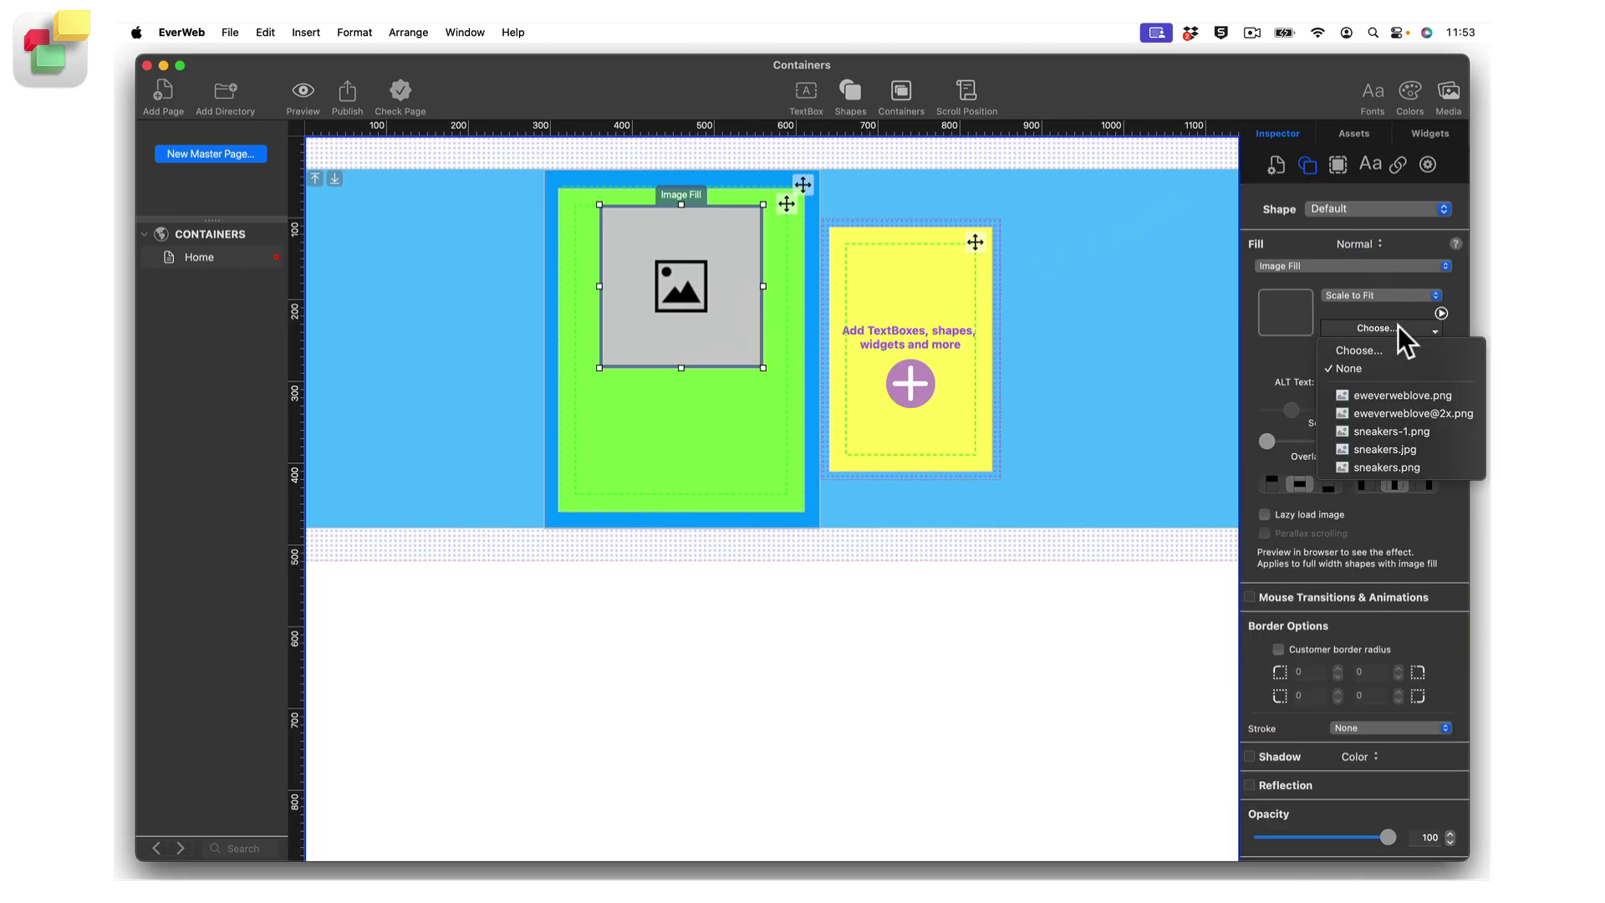
click(1382, 445)
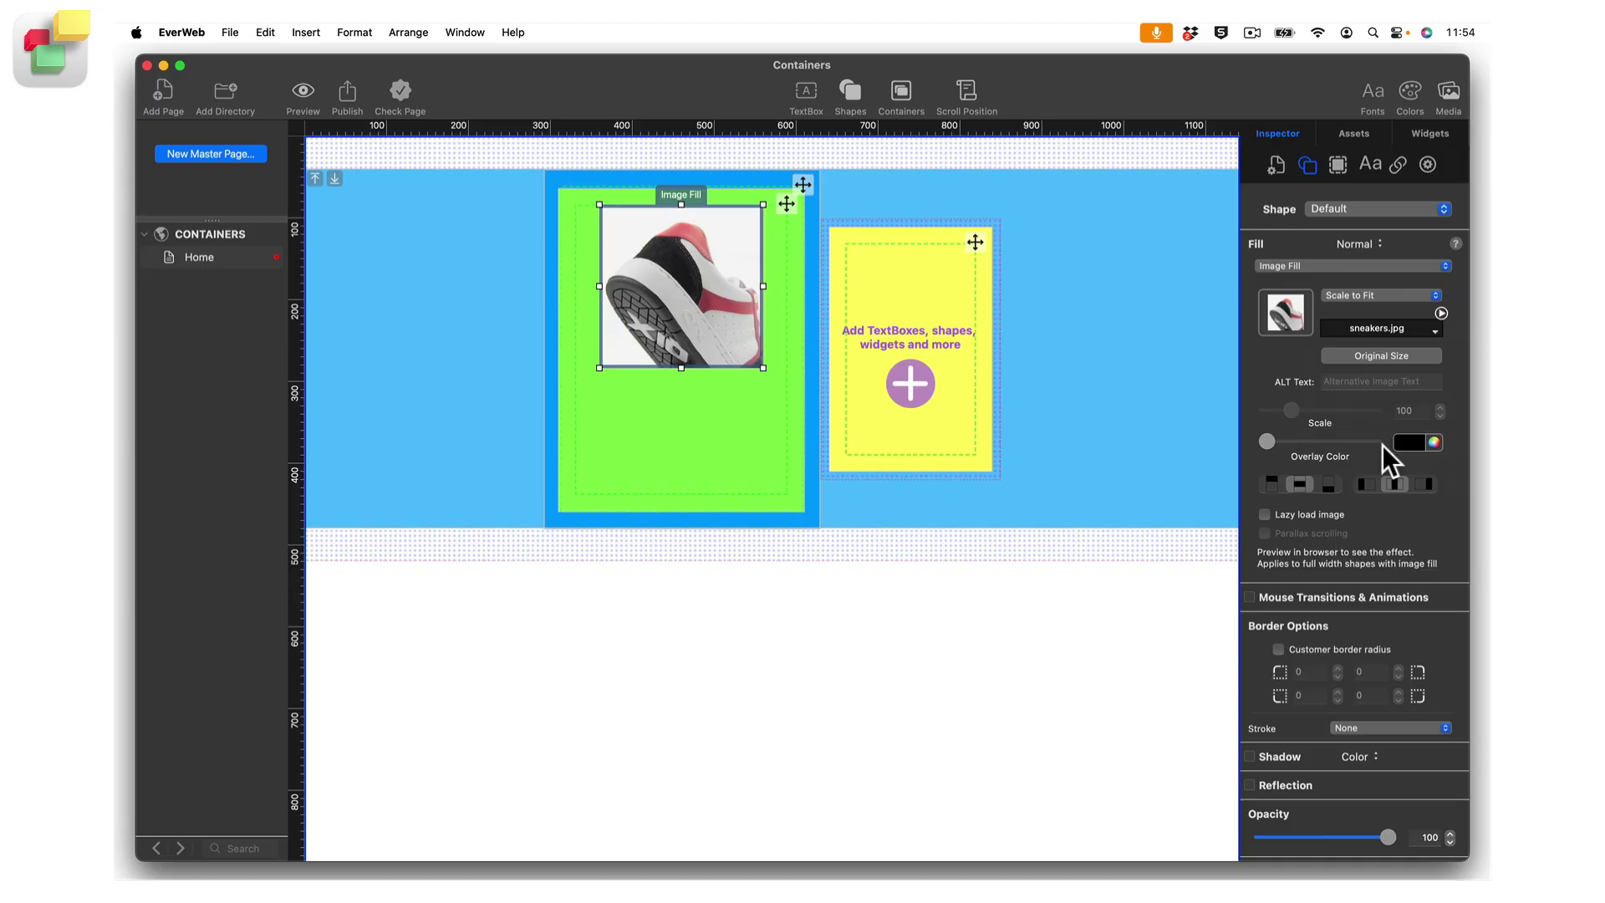
click(1335, 160)
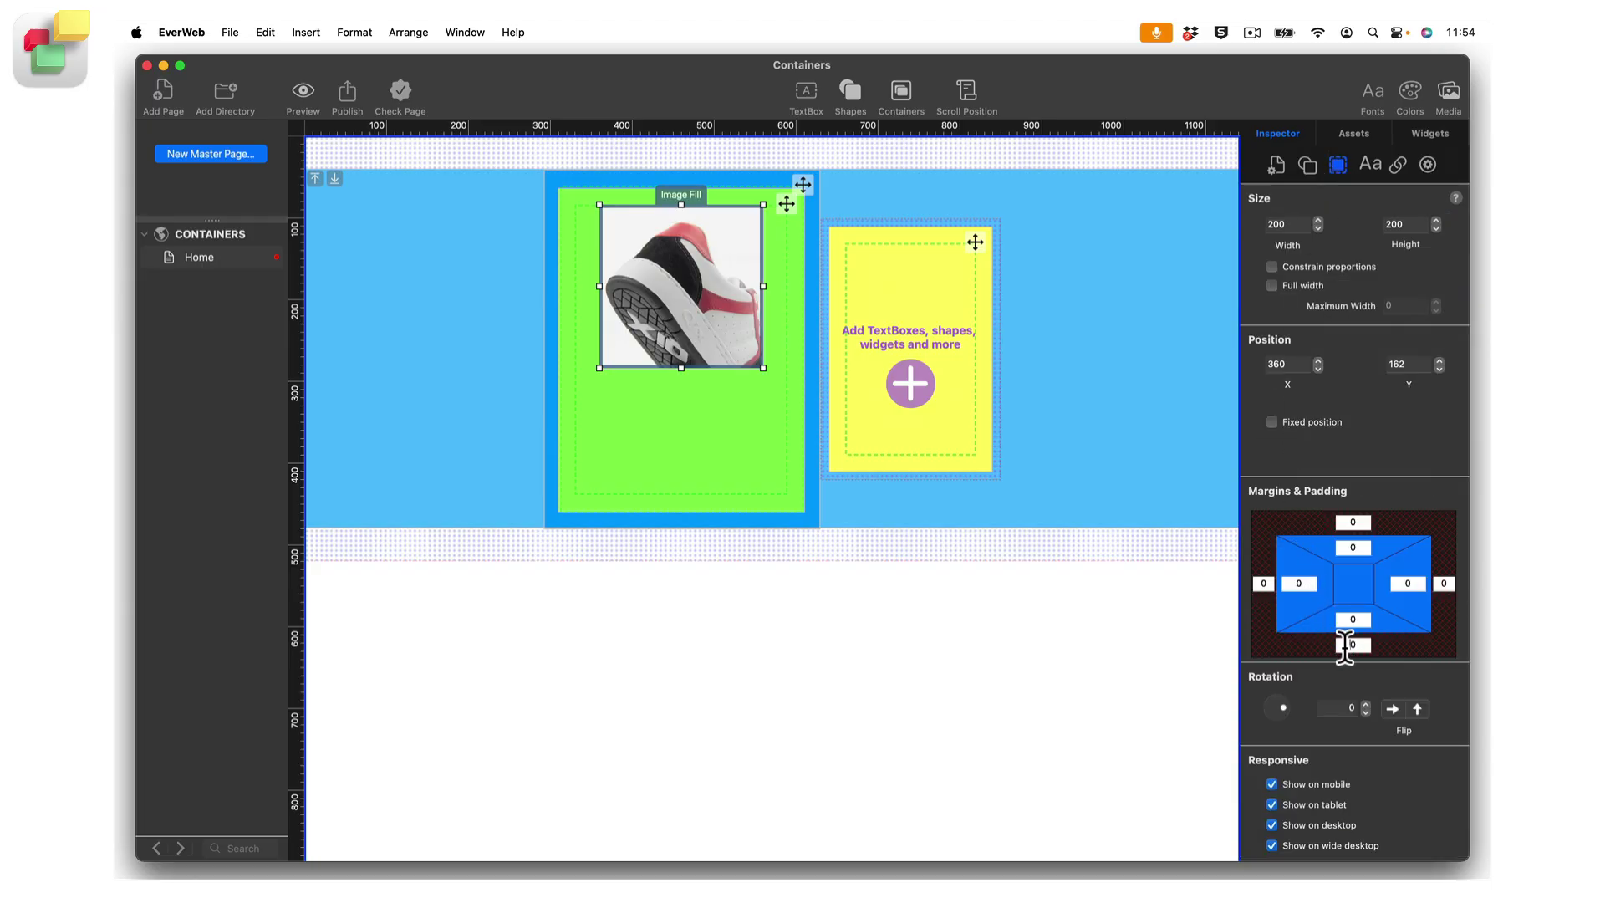
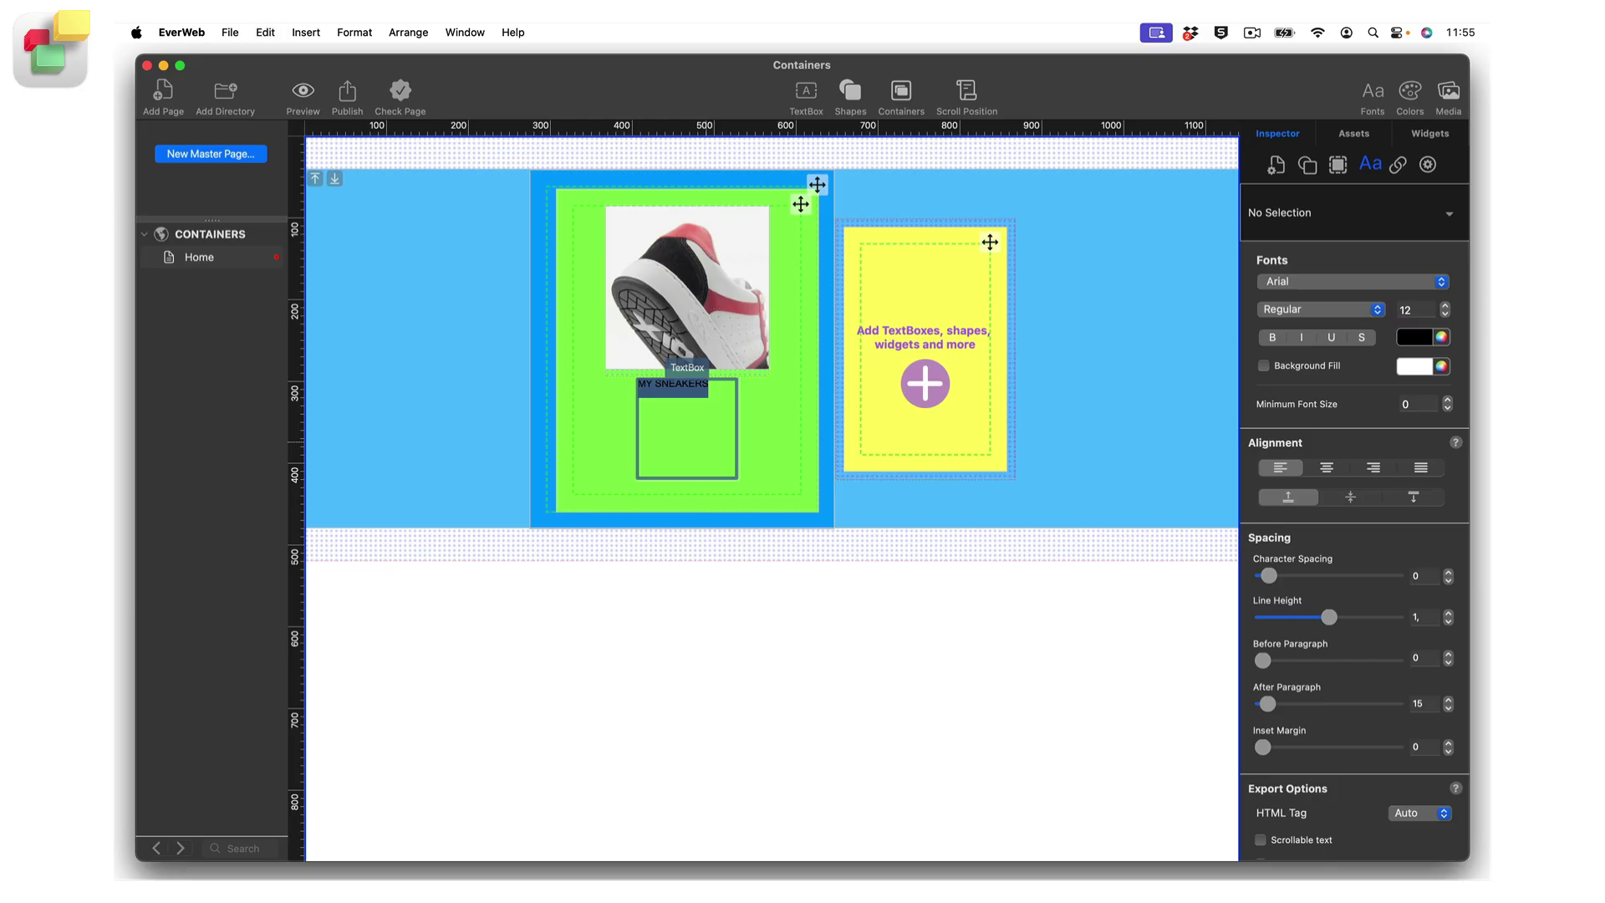
Format the MY SNEAKERS text as Heading 1, centered horizontally and vertically, with after-paragraph spacing of 0.
click(1341, 214)
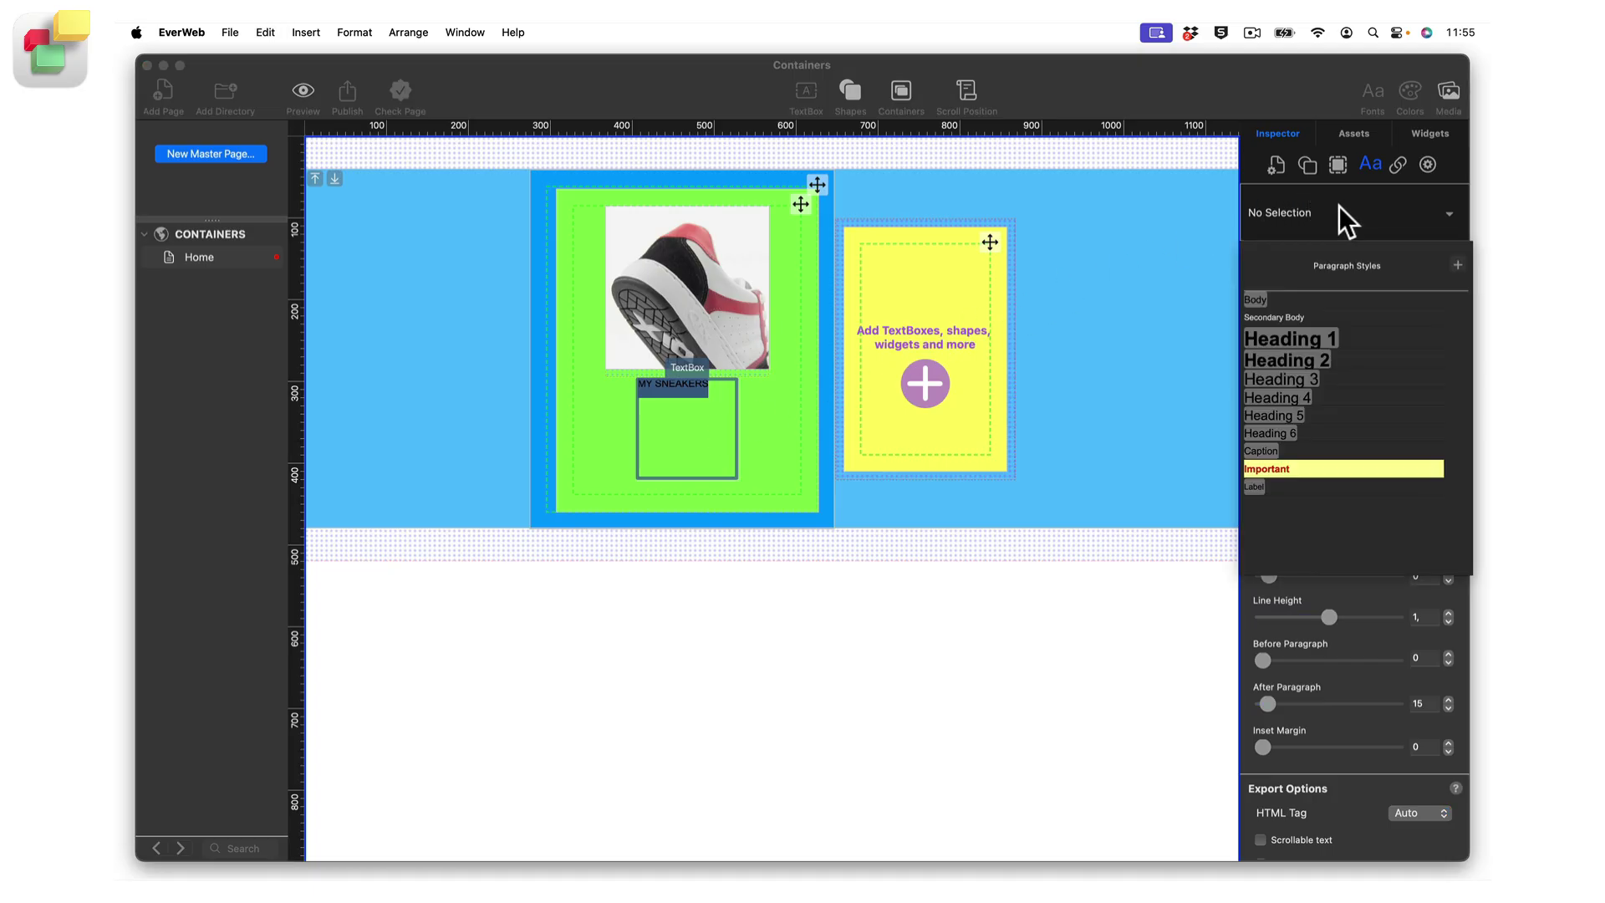
click(1342, 343)
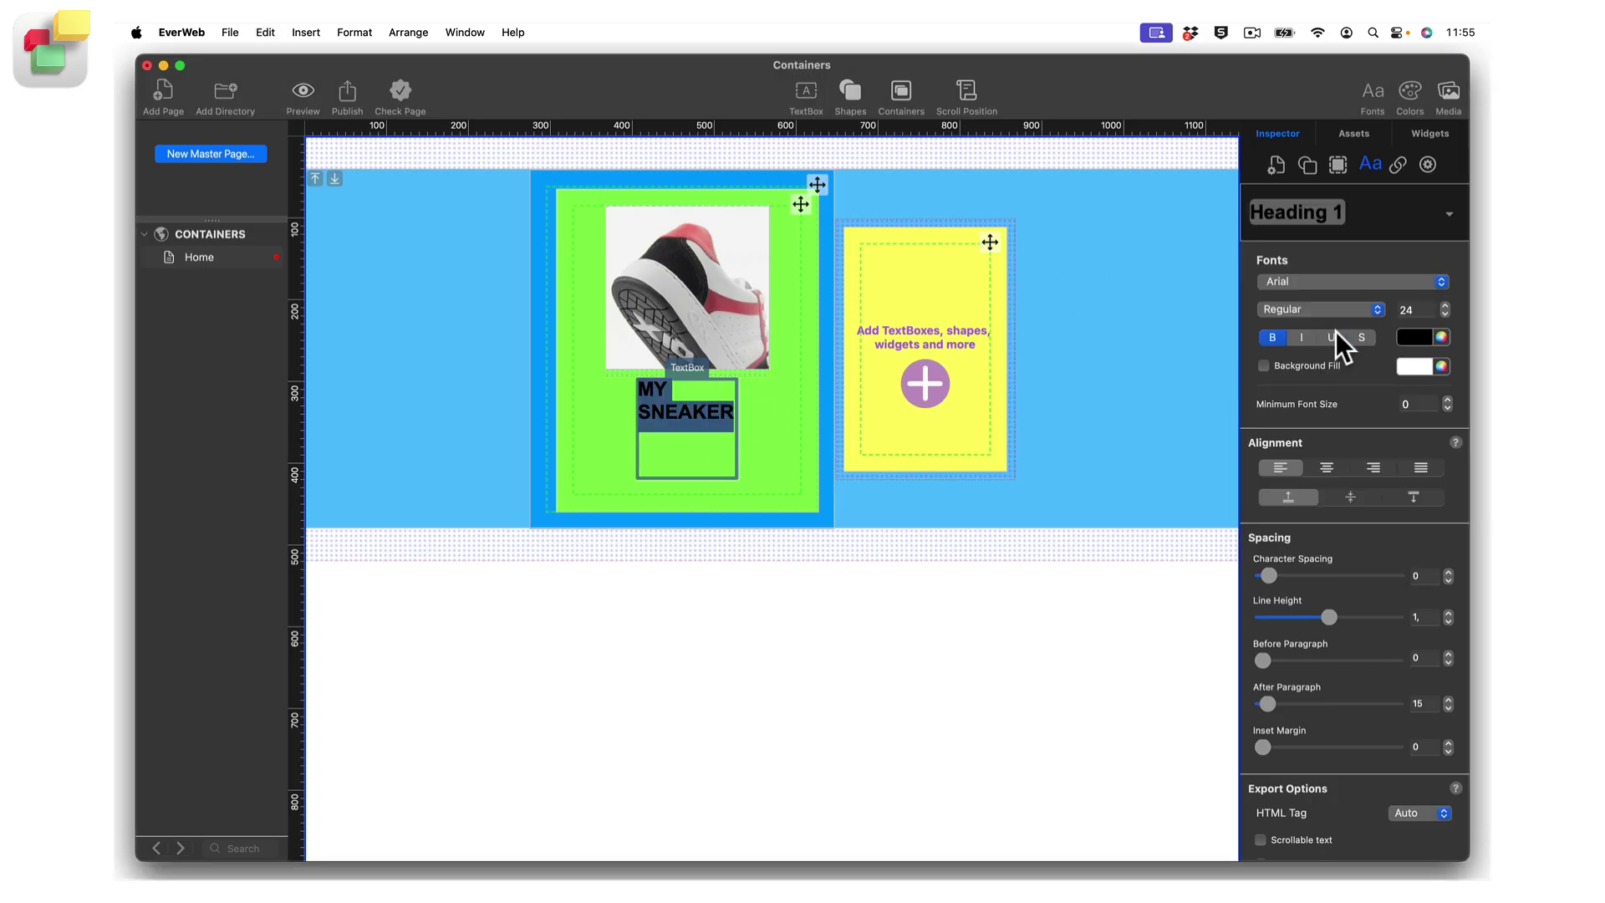
click(1328, 468)
click(1350, 496)
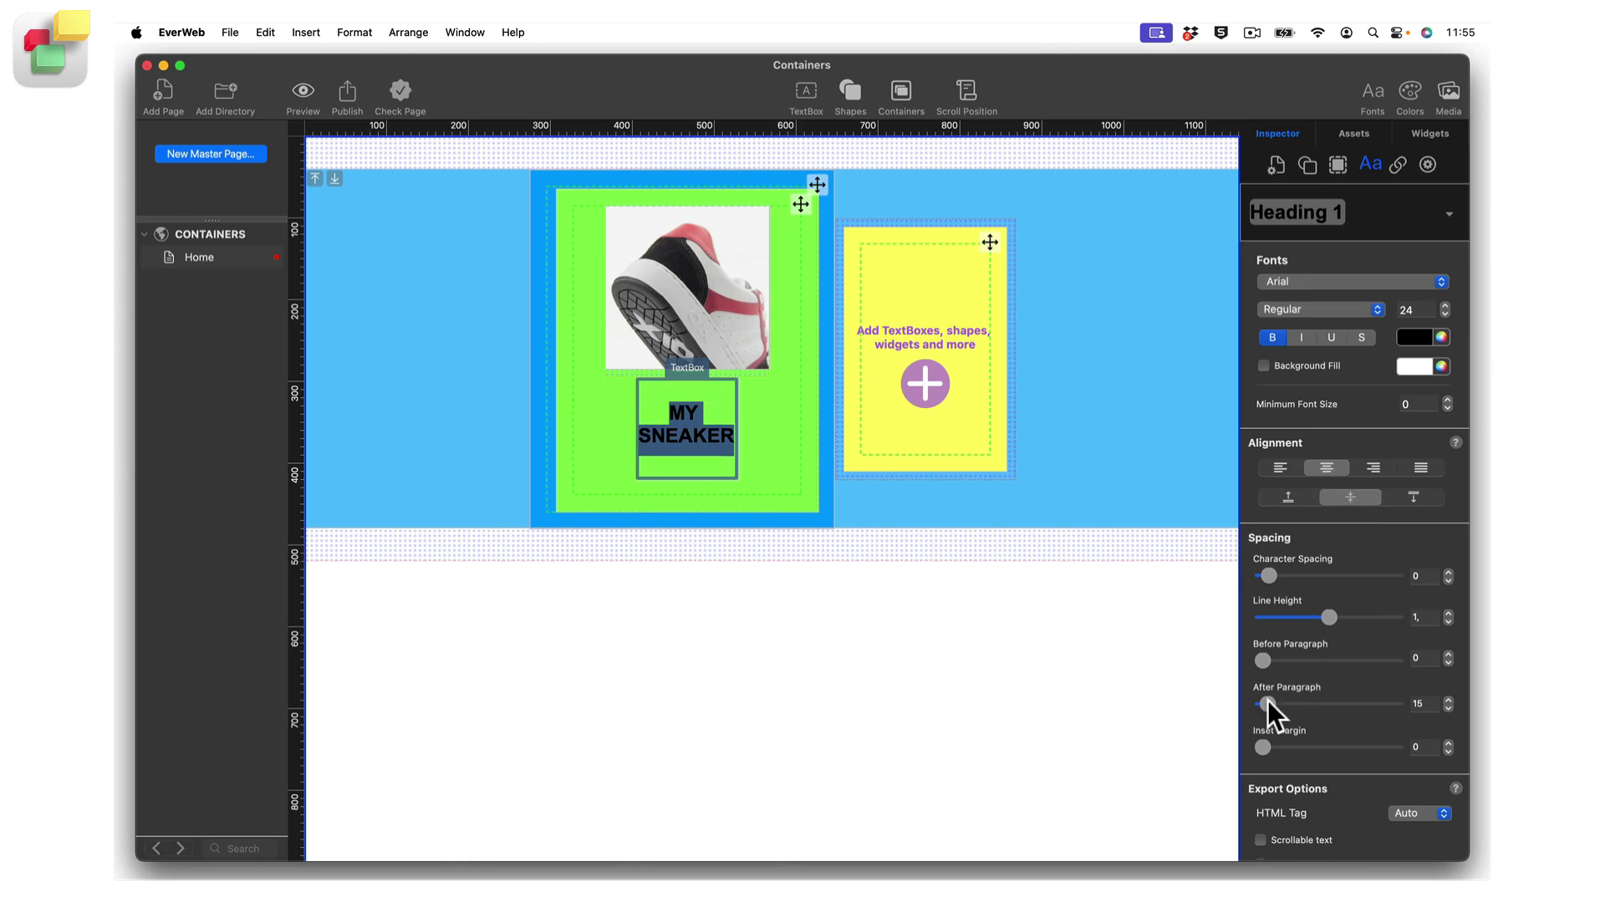
drag(1264, 705, 1227, 711)
key(Escape)
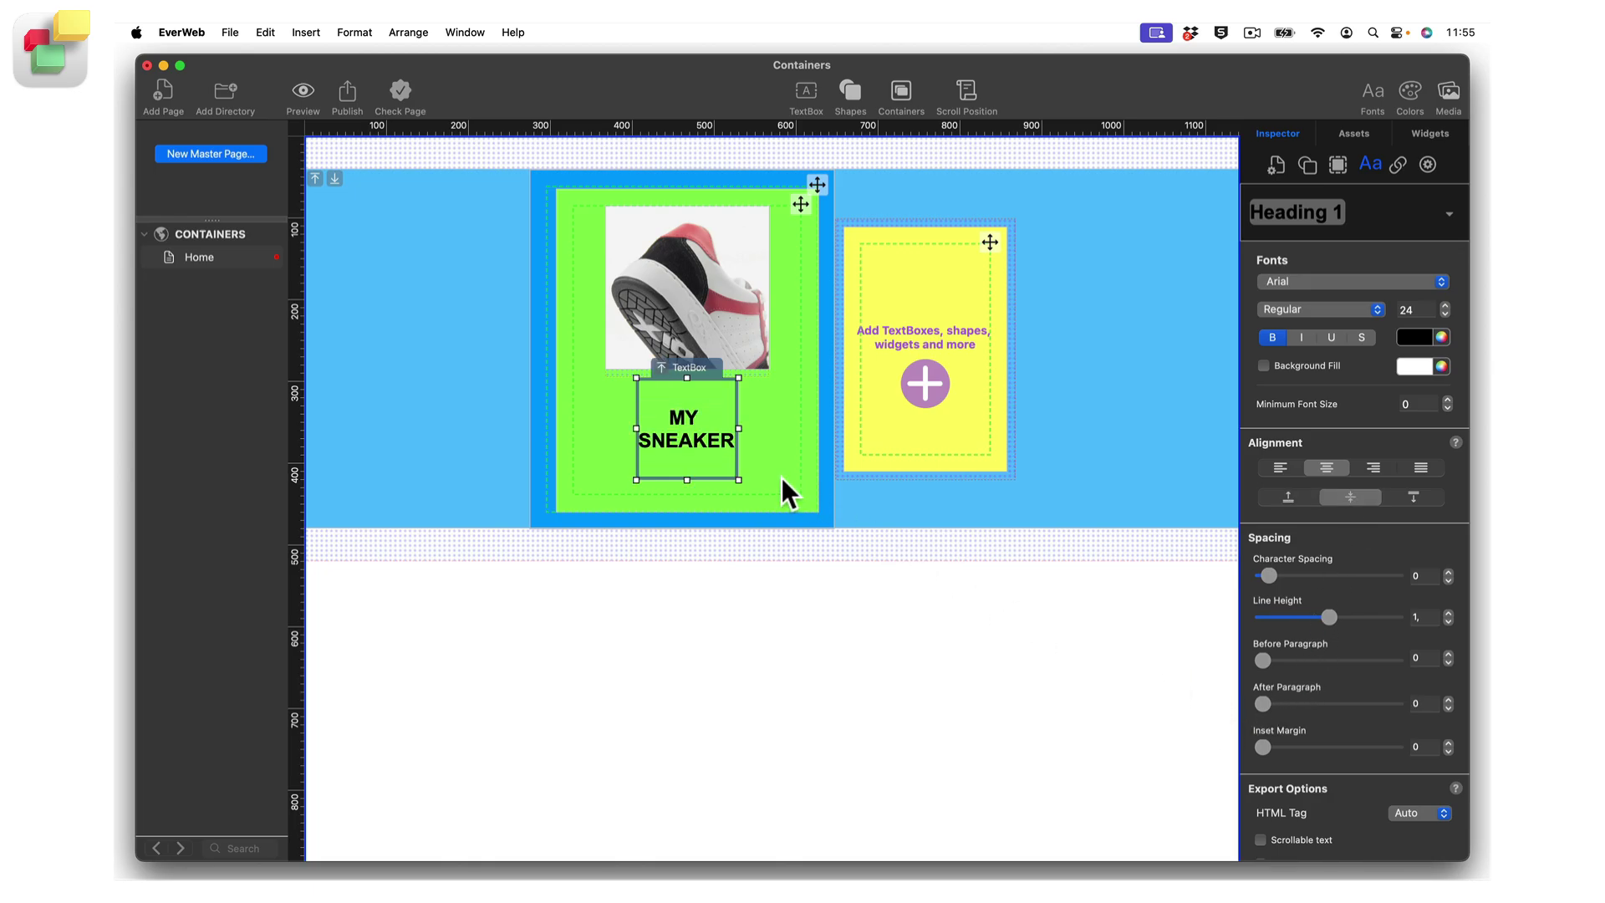
Resize the MY SNEAKERS text box to one line above the sneaker image and give it a bottom margin of 10.
drag(777, 464, 820, 463)
drag(727, 482, 715, 215)
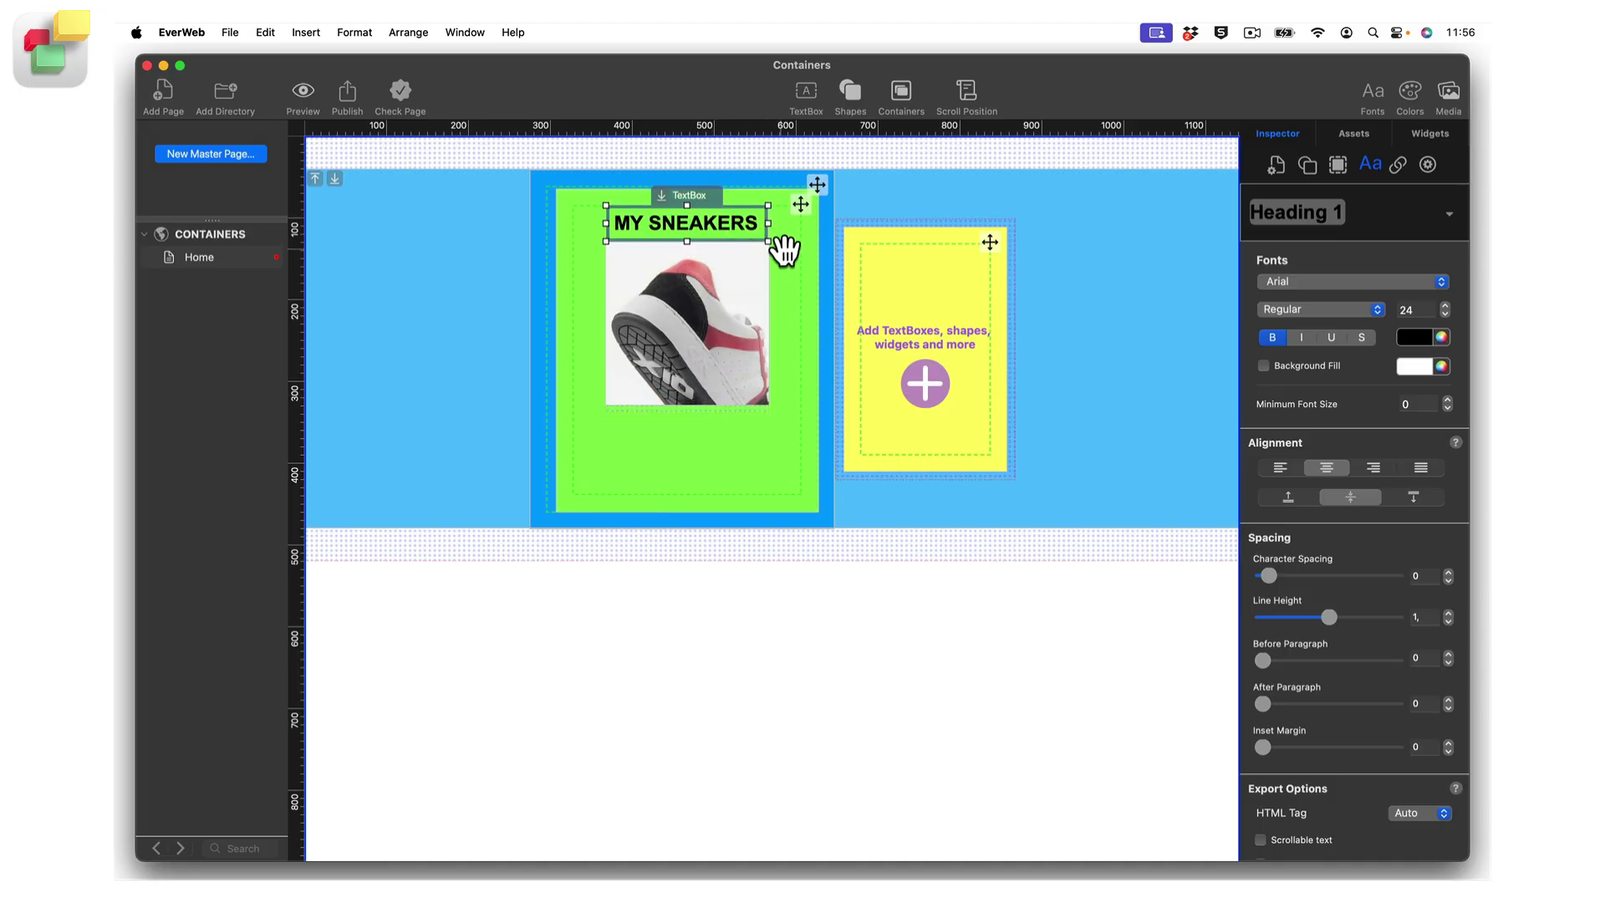
click(1337, 164)
click(1347, 645)
text(10)
key(Return)
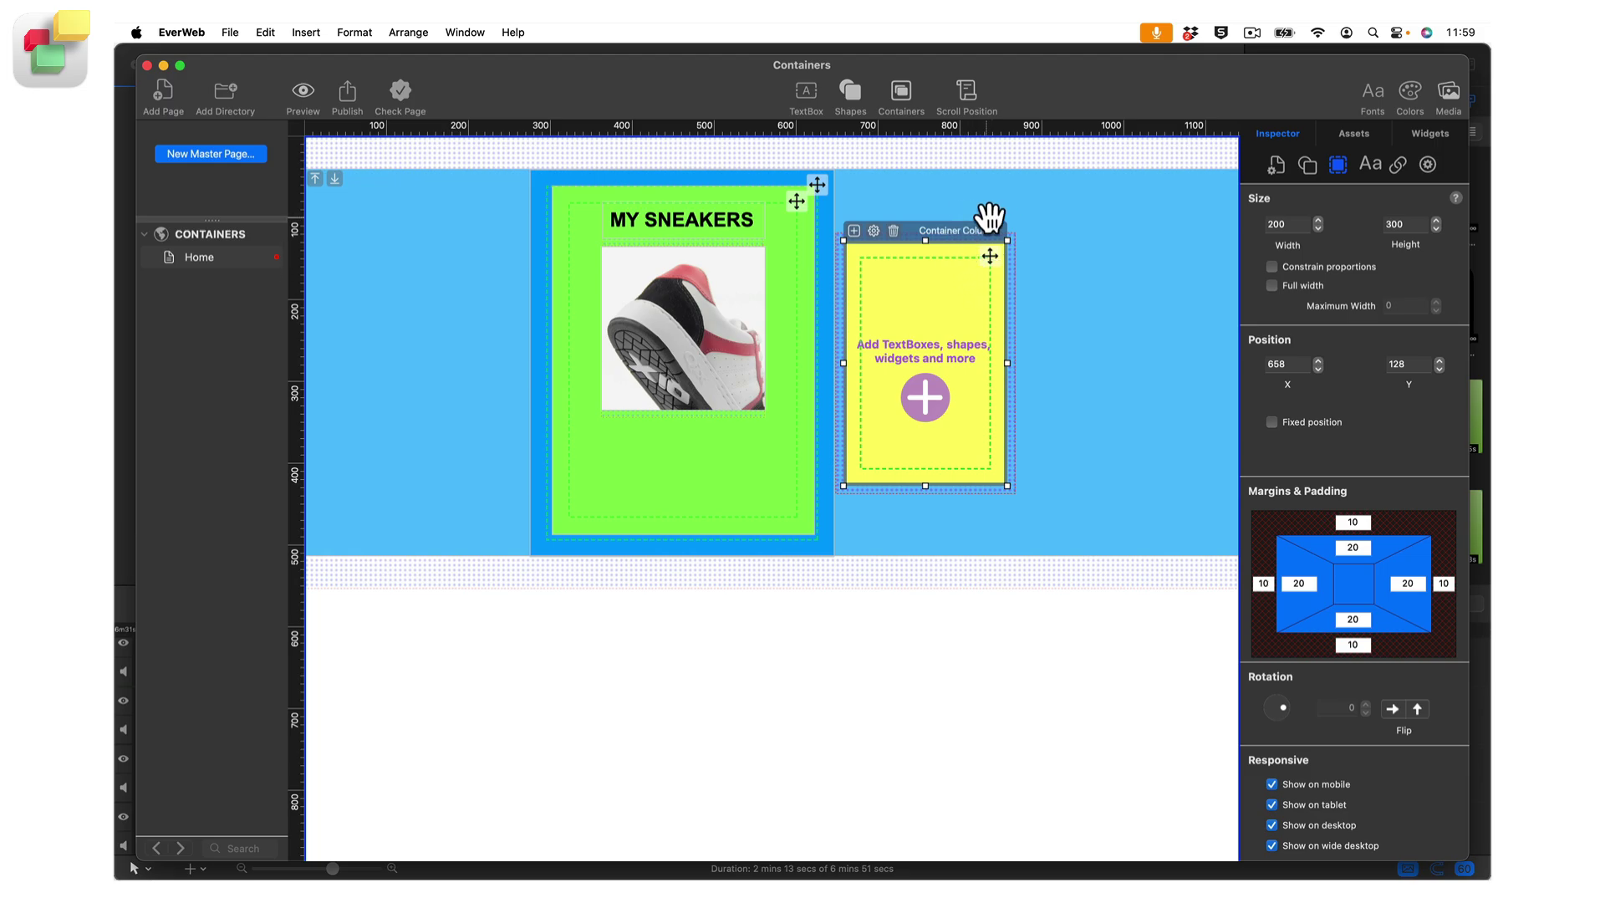
Embed the yellow Container Column in the Background Color container.
right_click(959, 290)
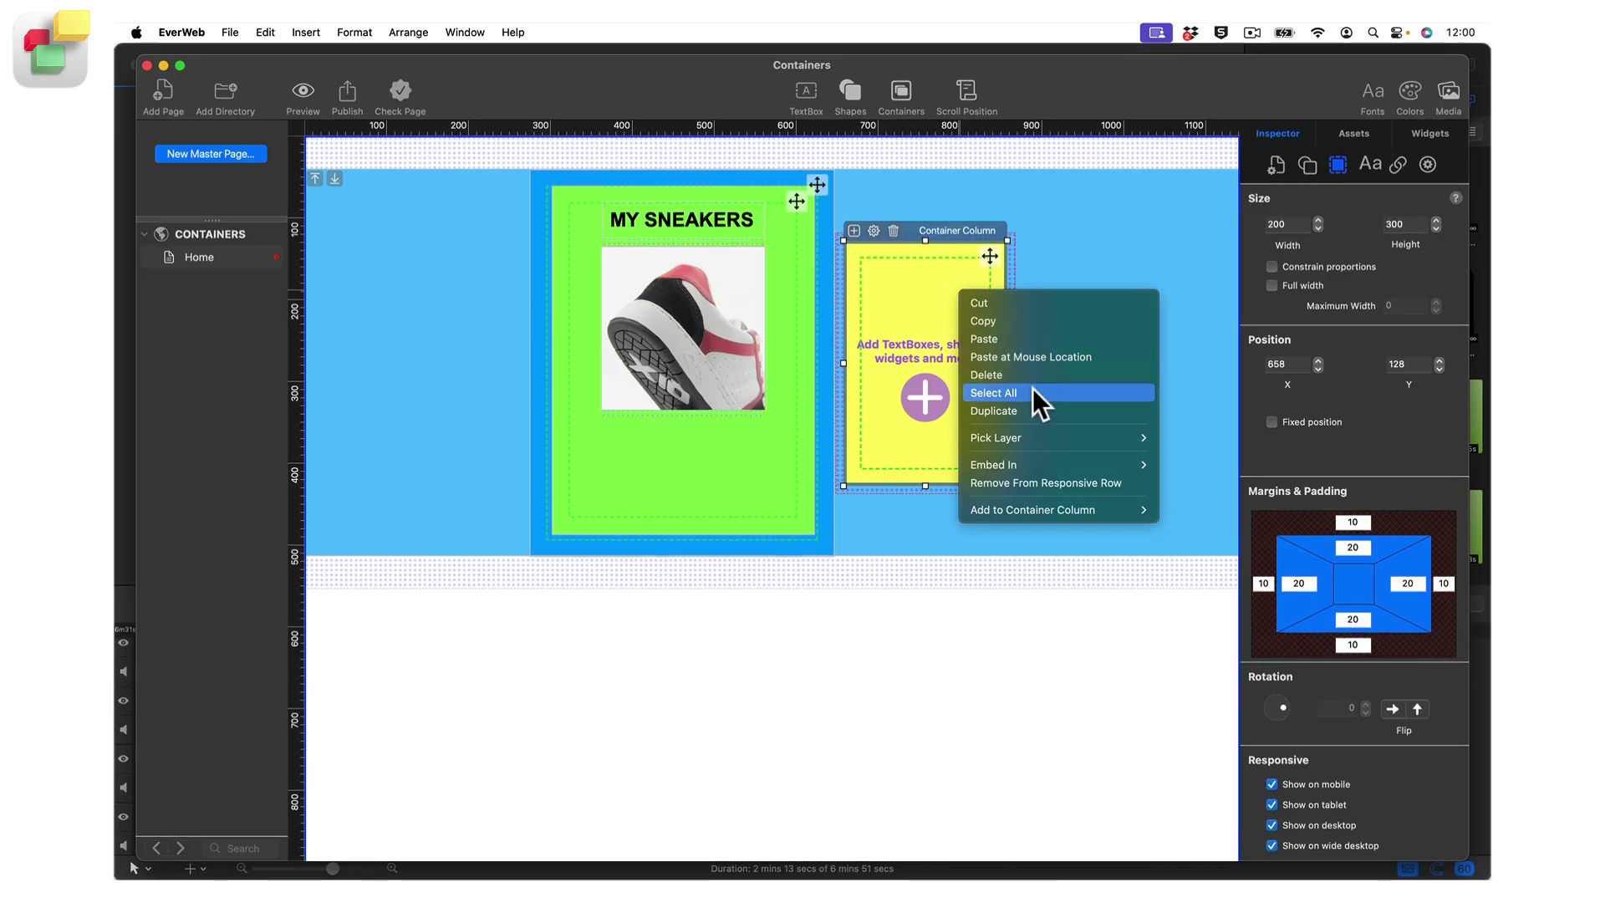
mouse_move(1096, 462)
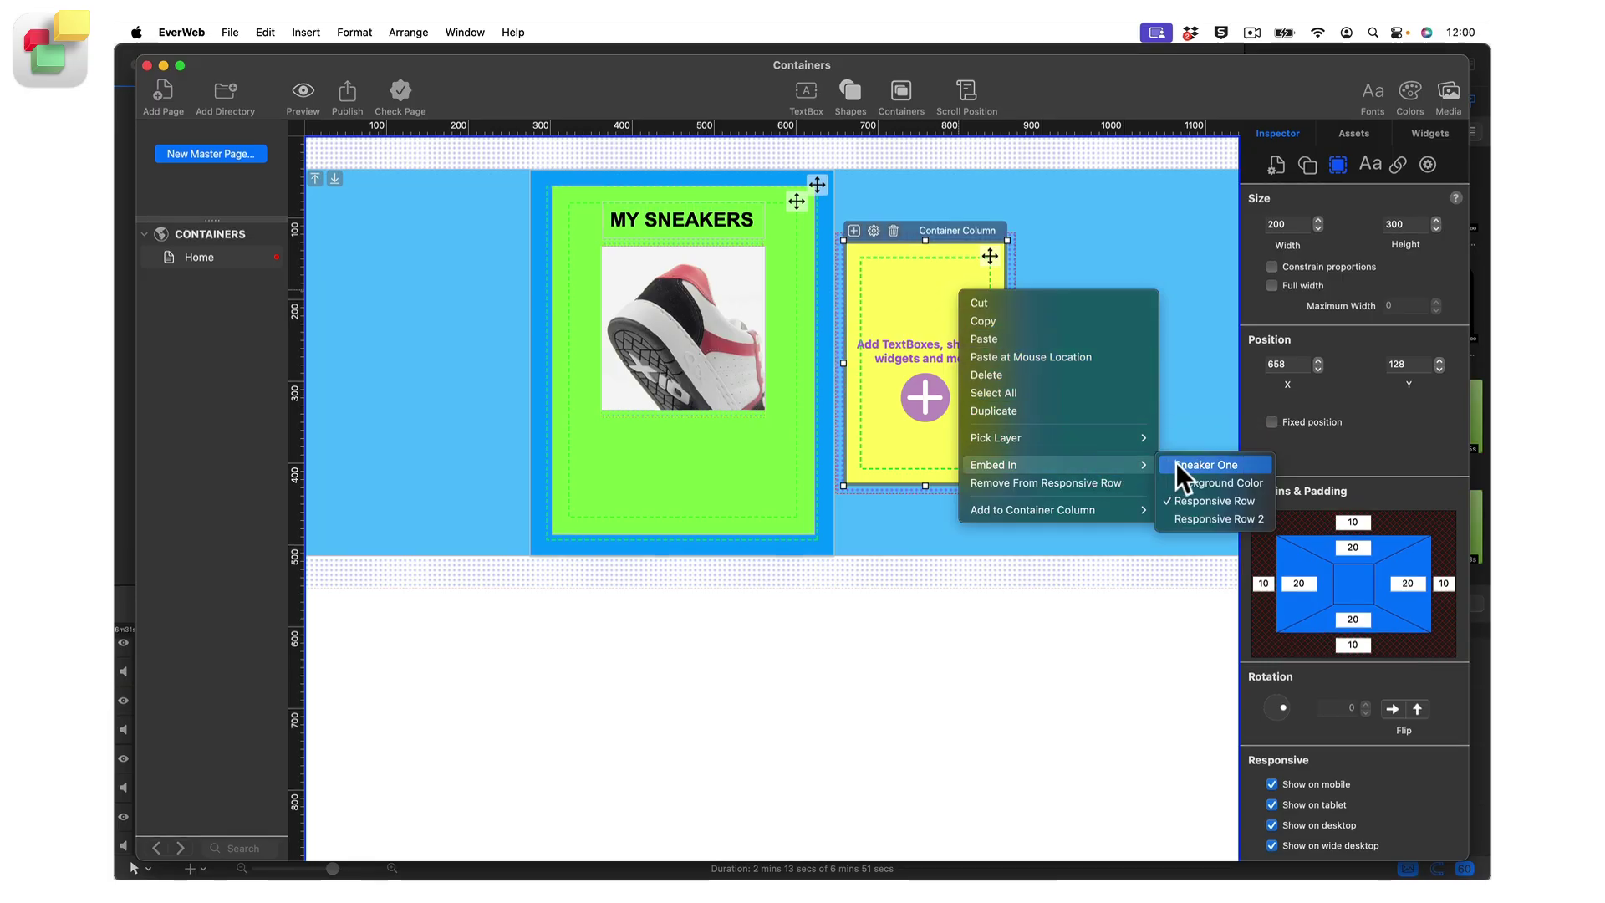
click(1230, 483)
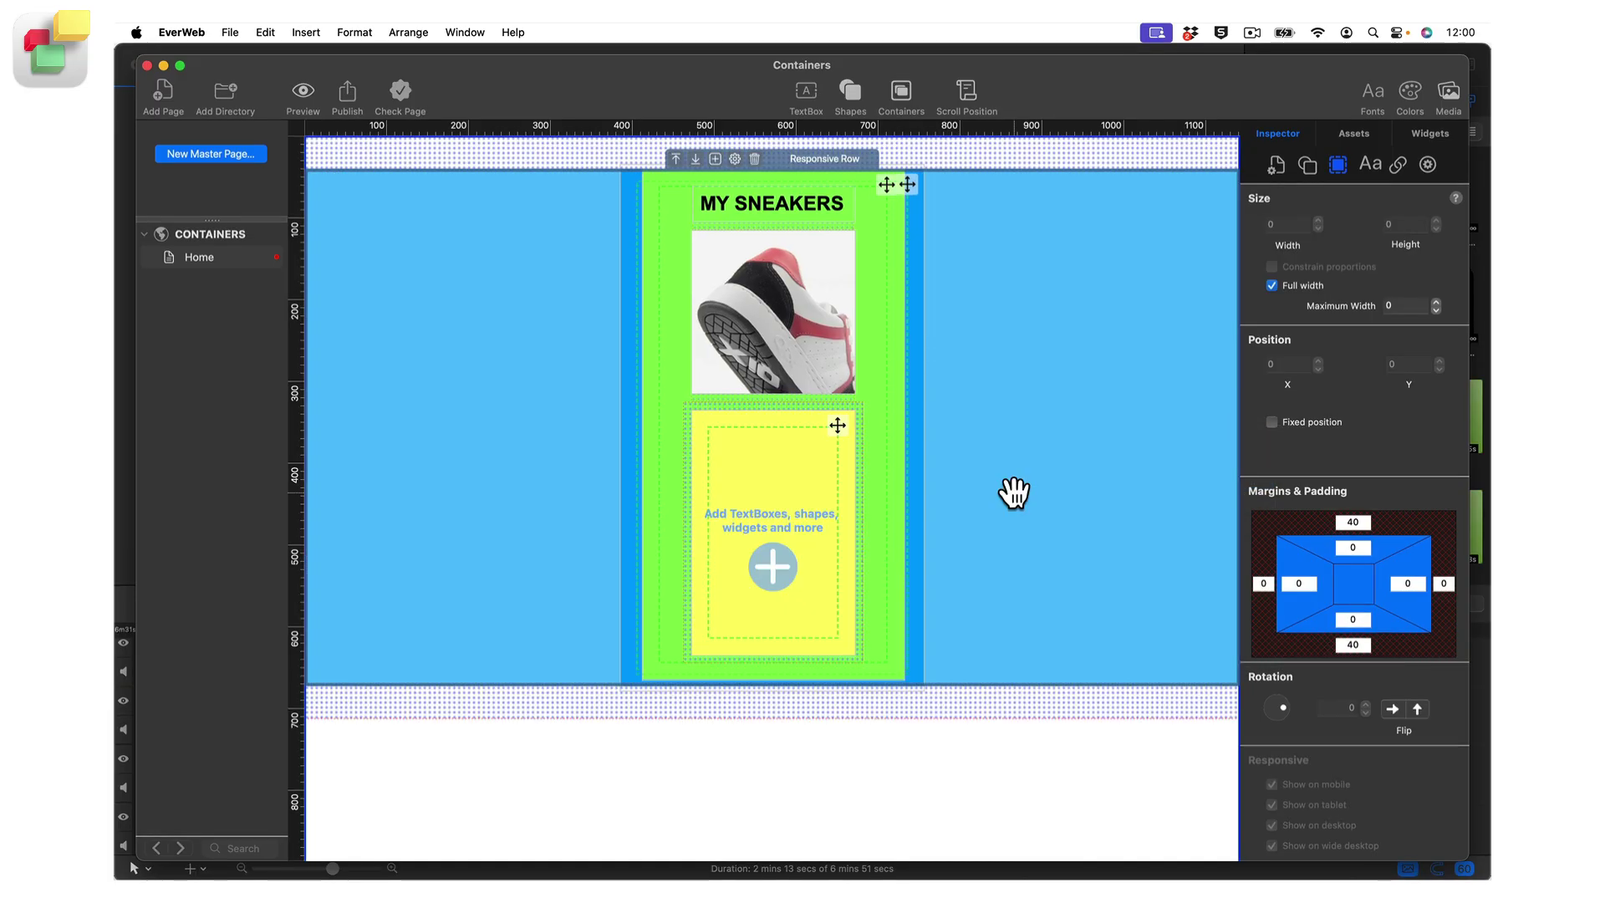
Name the yellow Container Column "Product Description".
click(771, 487)
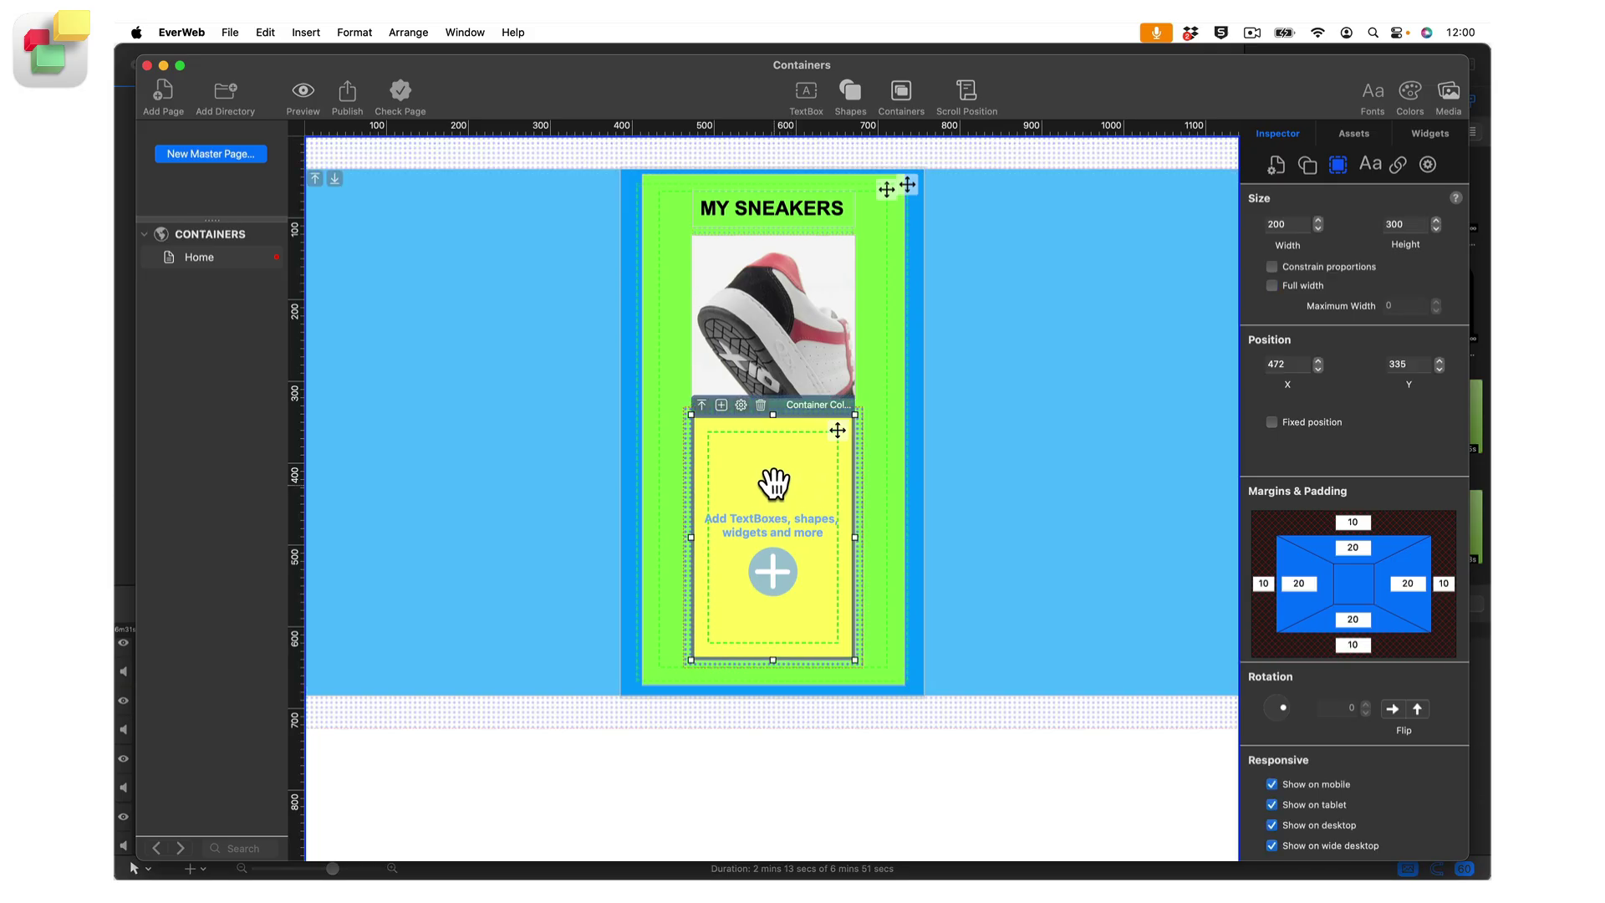
click(740, 406)
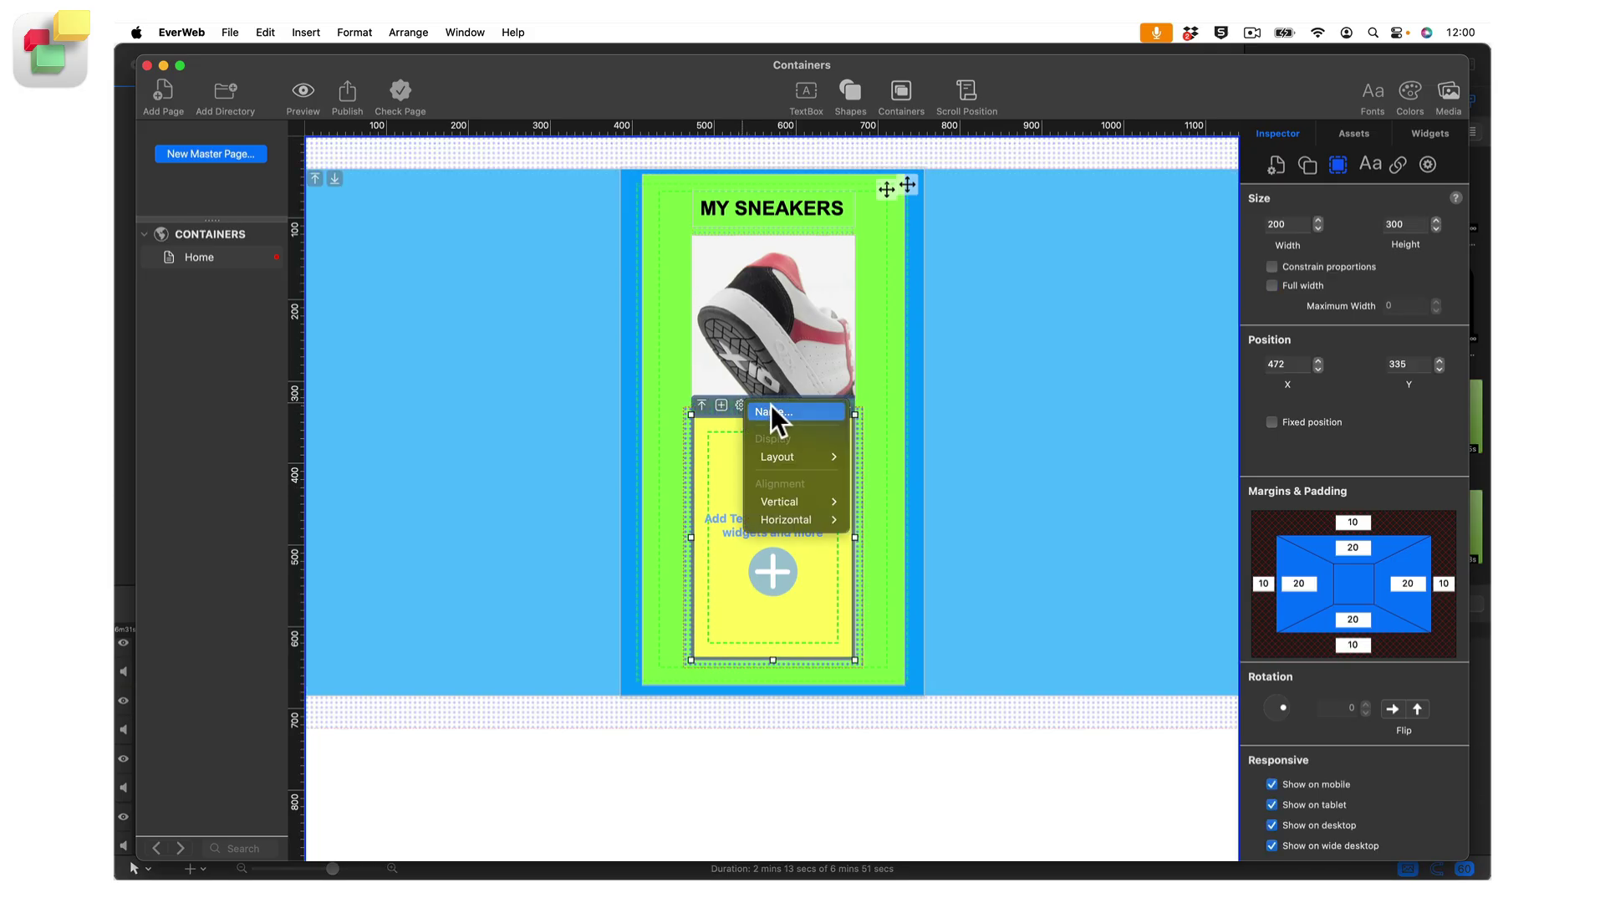
click(773, 411)
key(BackSpace)
text(Product)
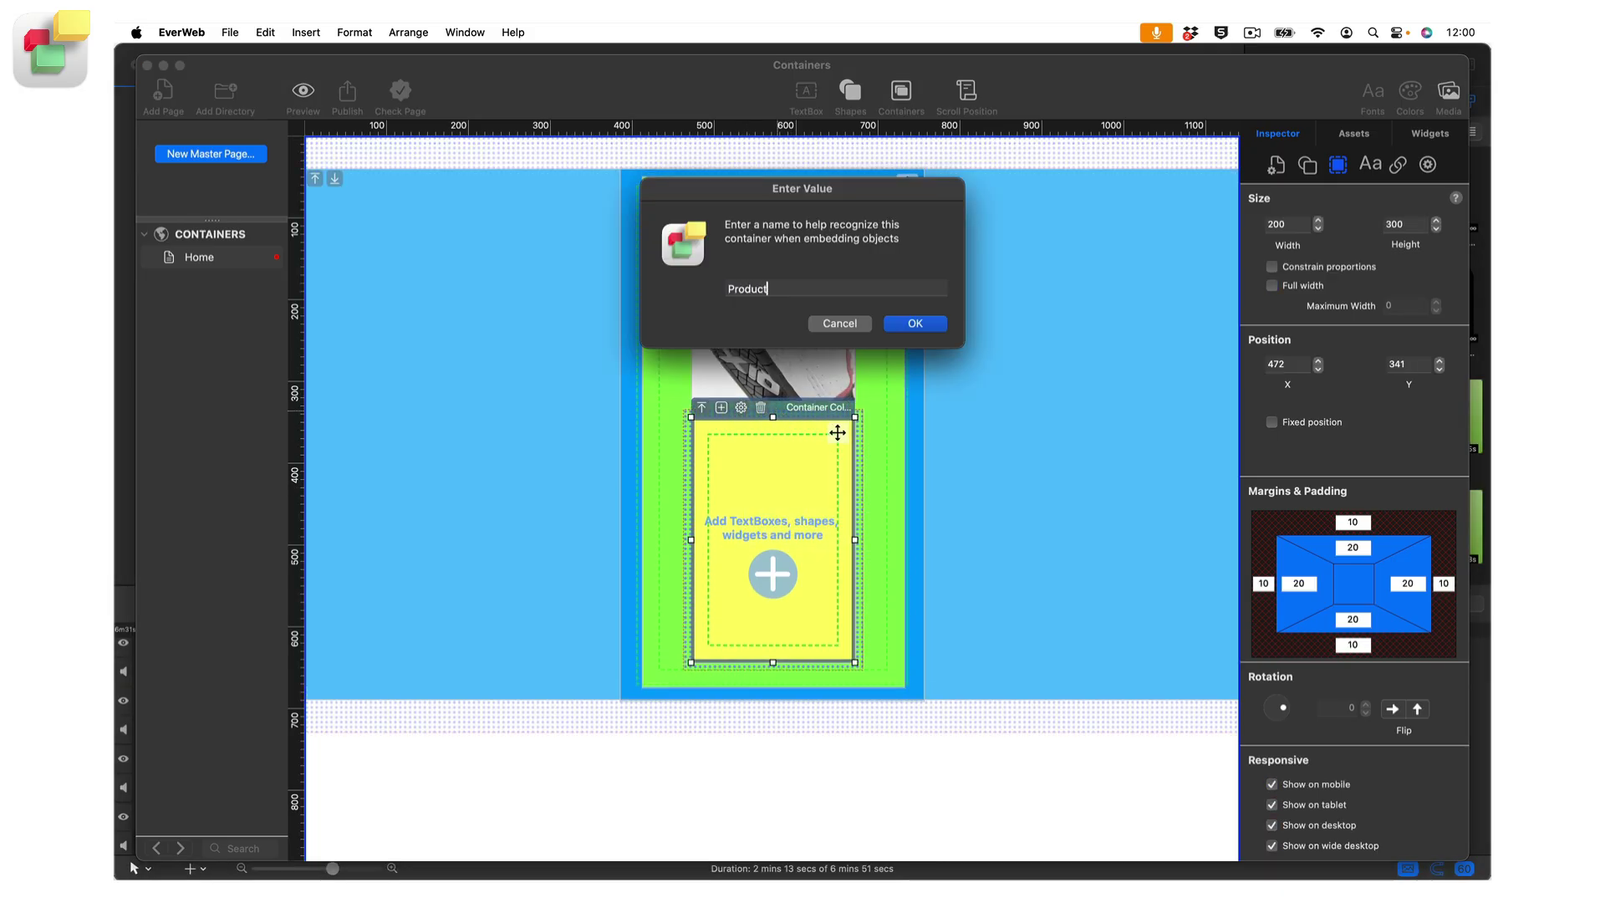
text( Description)
key(Return)
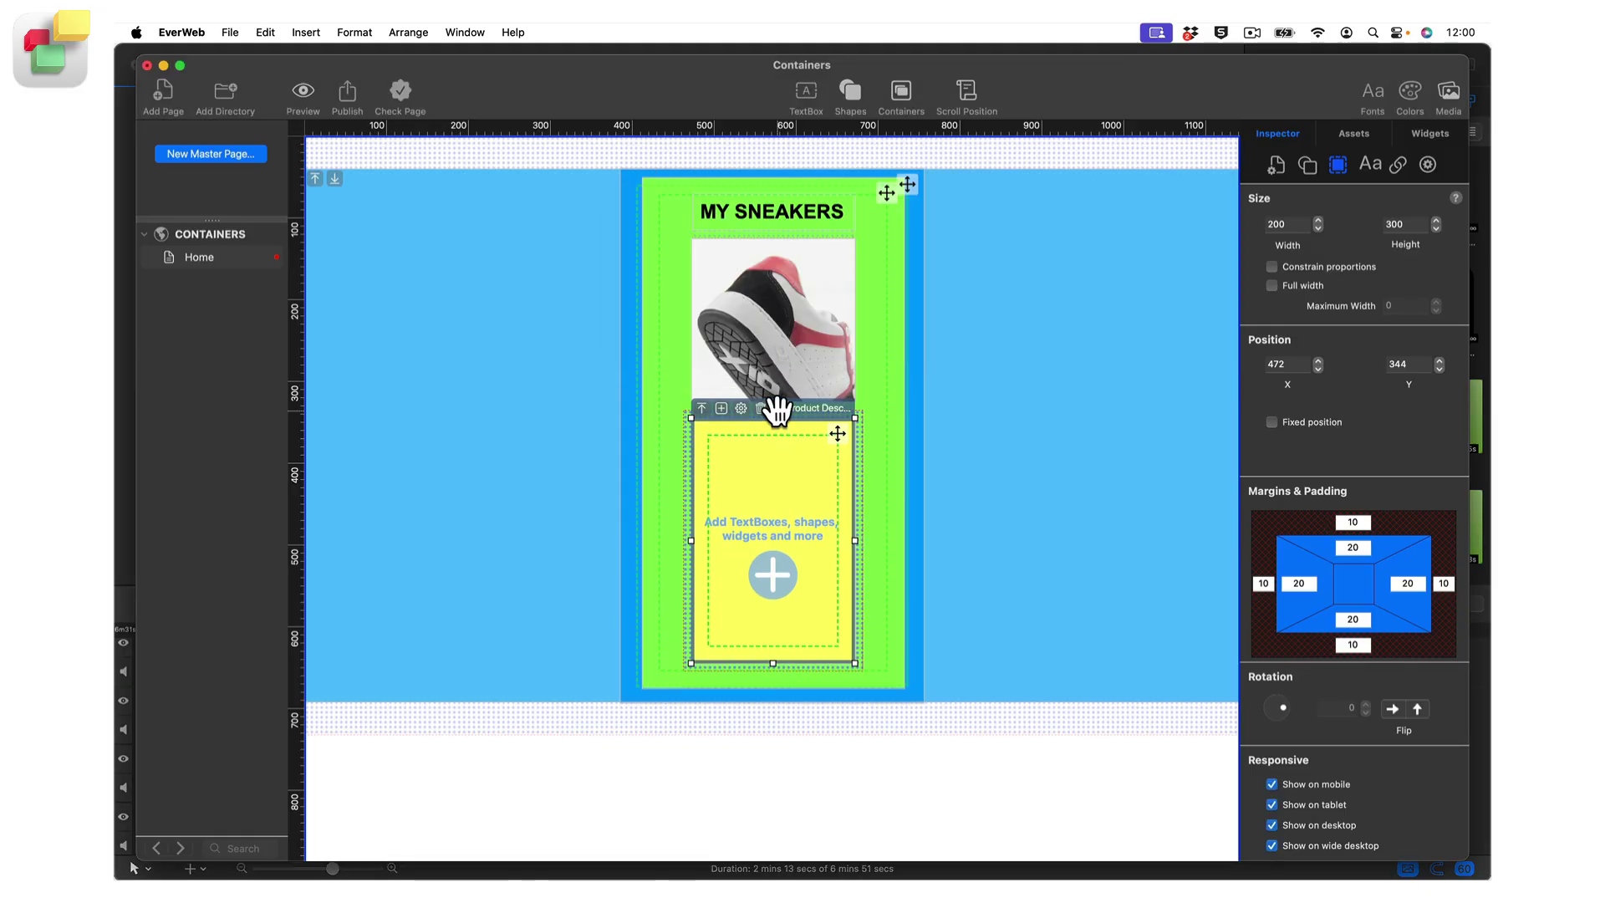
Add a text box and, below it, a rectangle shape inside the Product Description container.
click(770, 579)
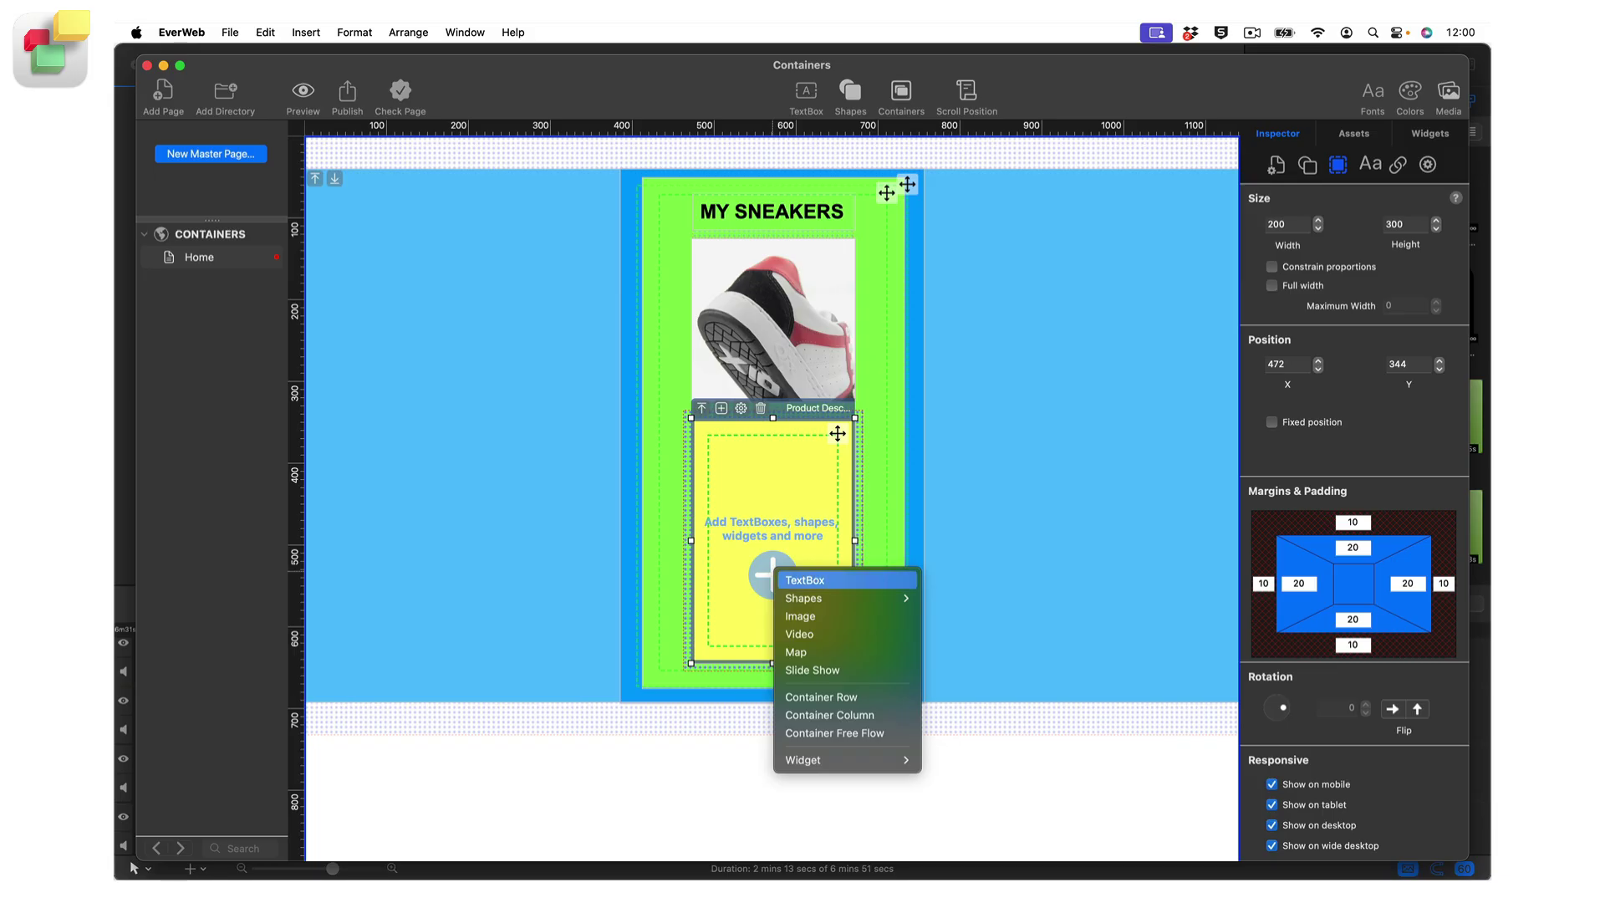
click(836, 580)
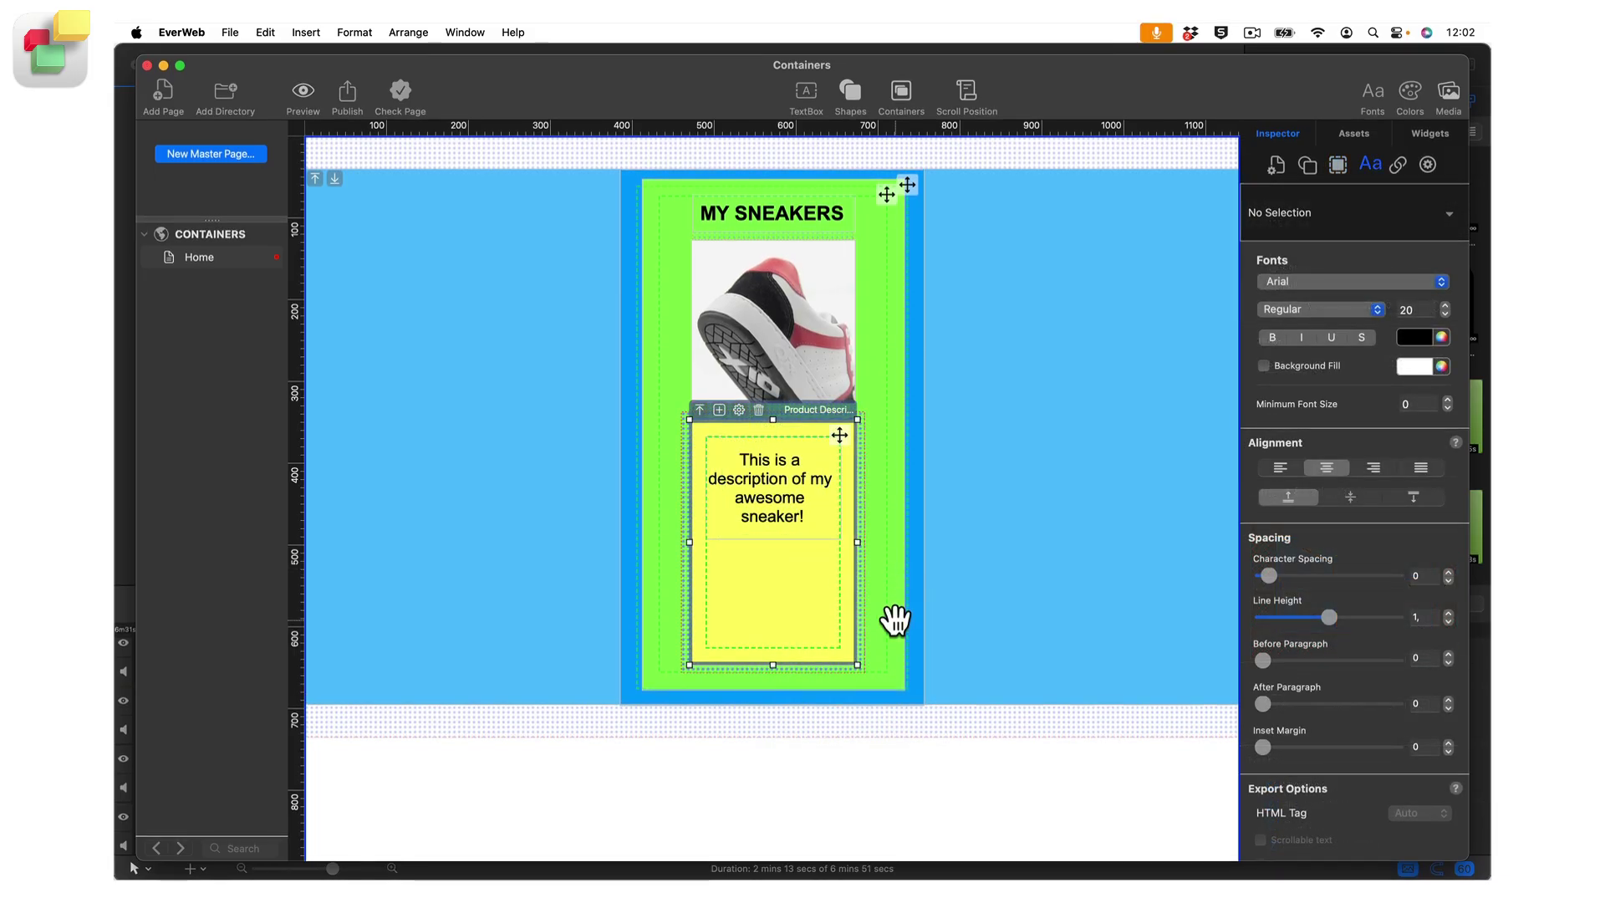
click(719, 410)
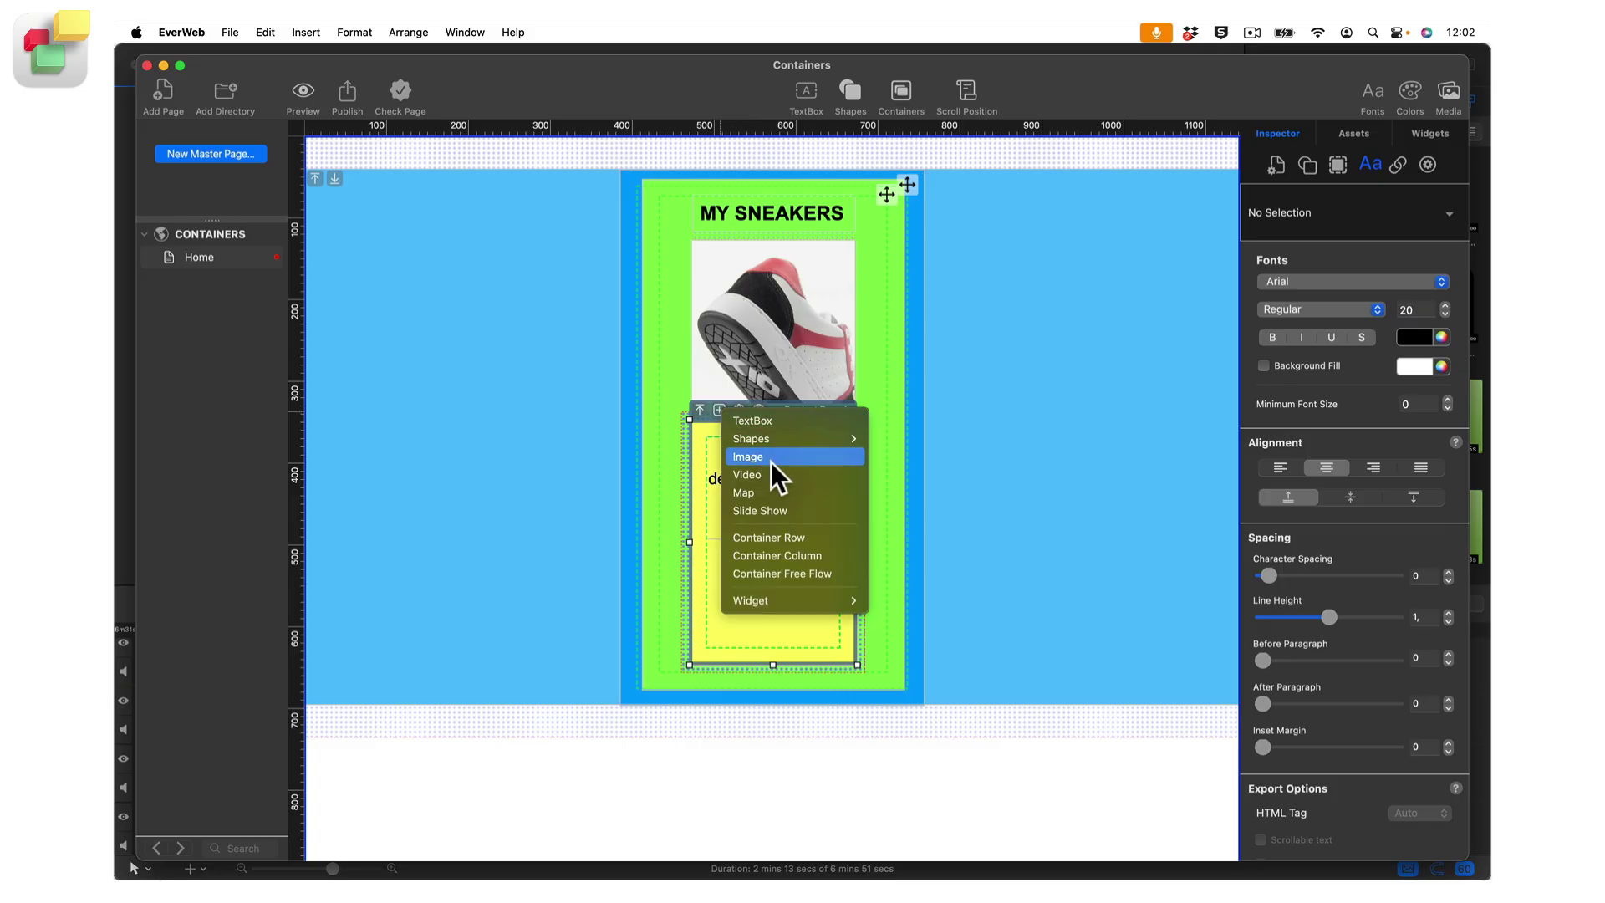
mouse_move(800, 443)
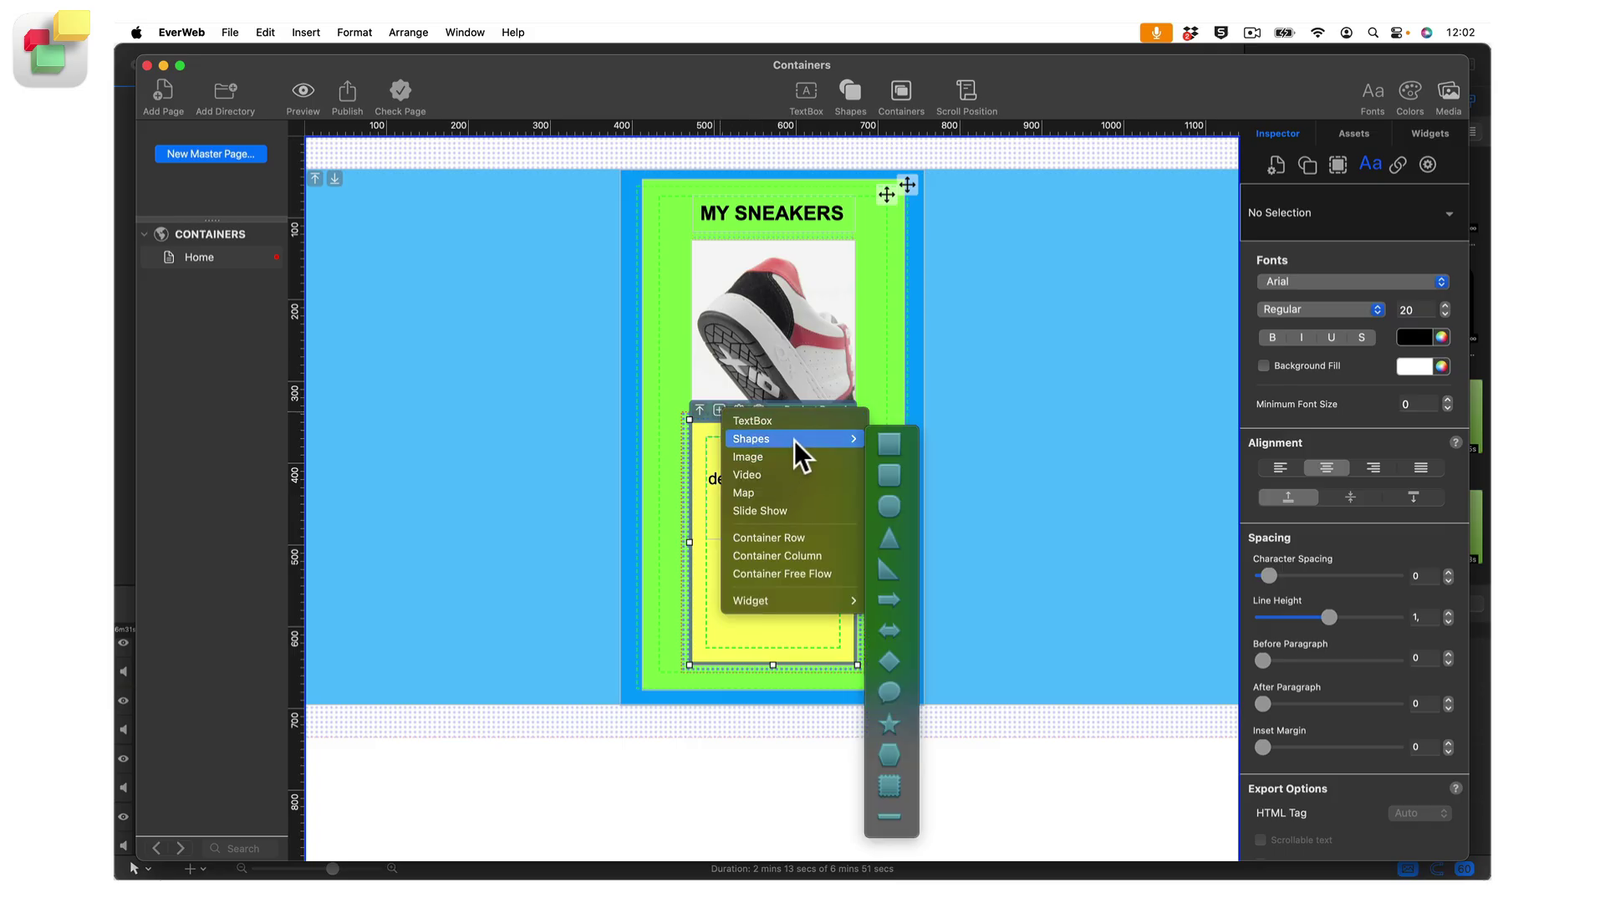
click(907, 444)
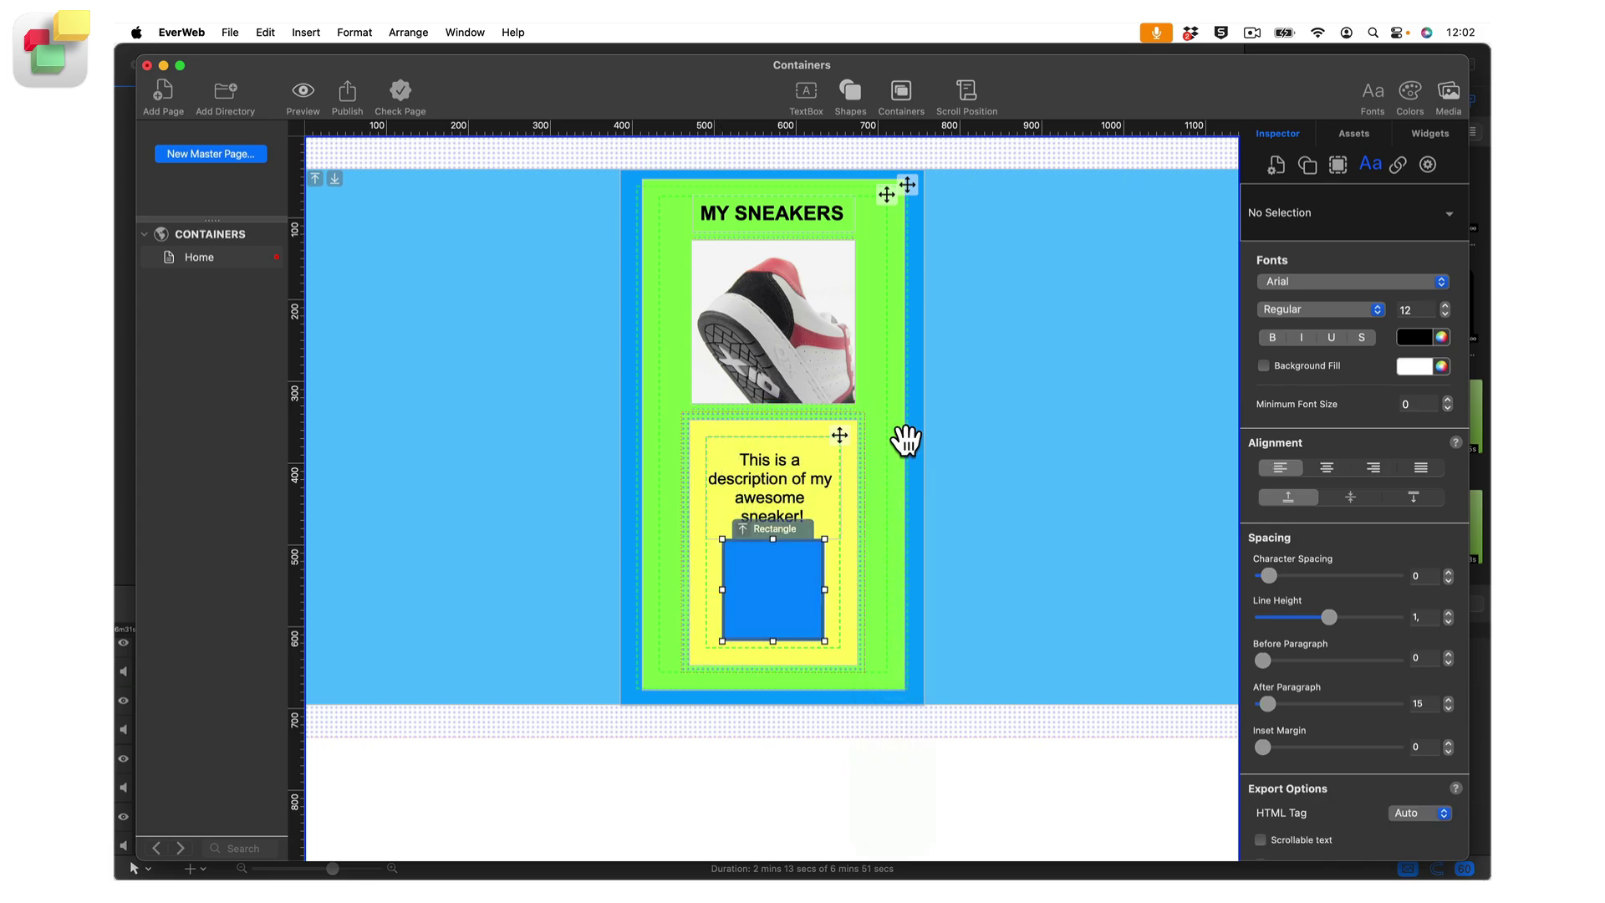
Label the blue rectangle below the description in the Product Description container with the text BUY.
double_click(778, 583)
text(BUY)
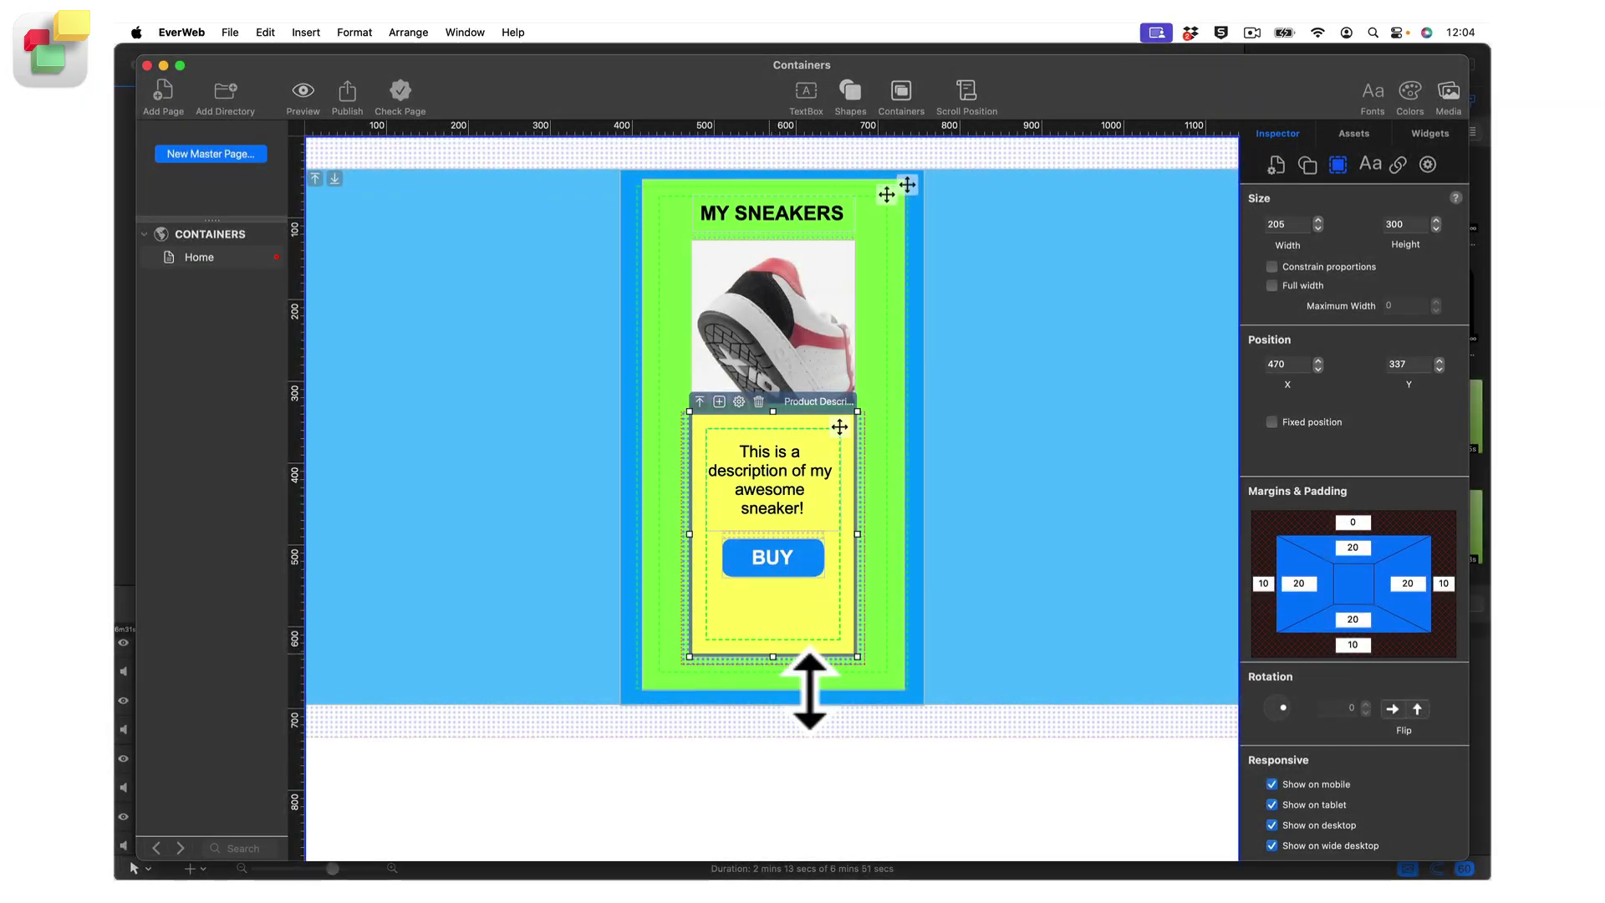
Shorten the Product Description container to a height of 228 and reduce the surrounding Background Color and Sneaker One containers to fit.
drag(809, 691, 815, 635)
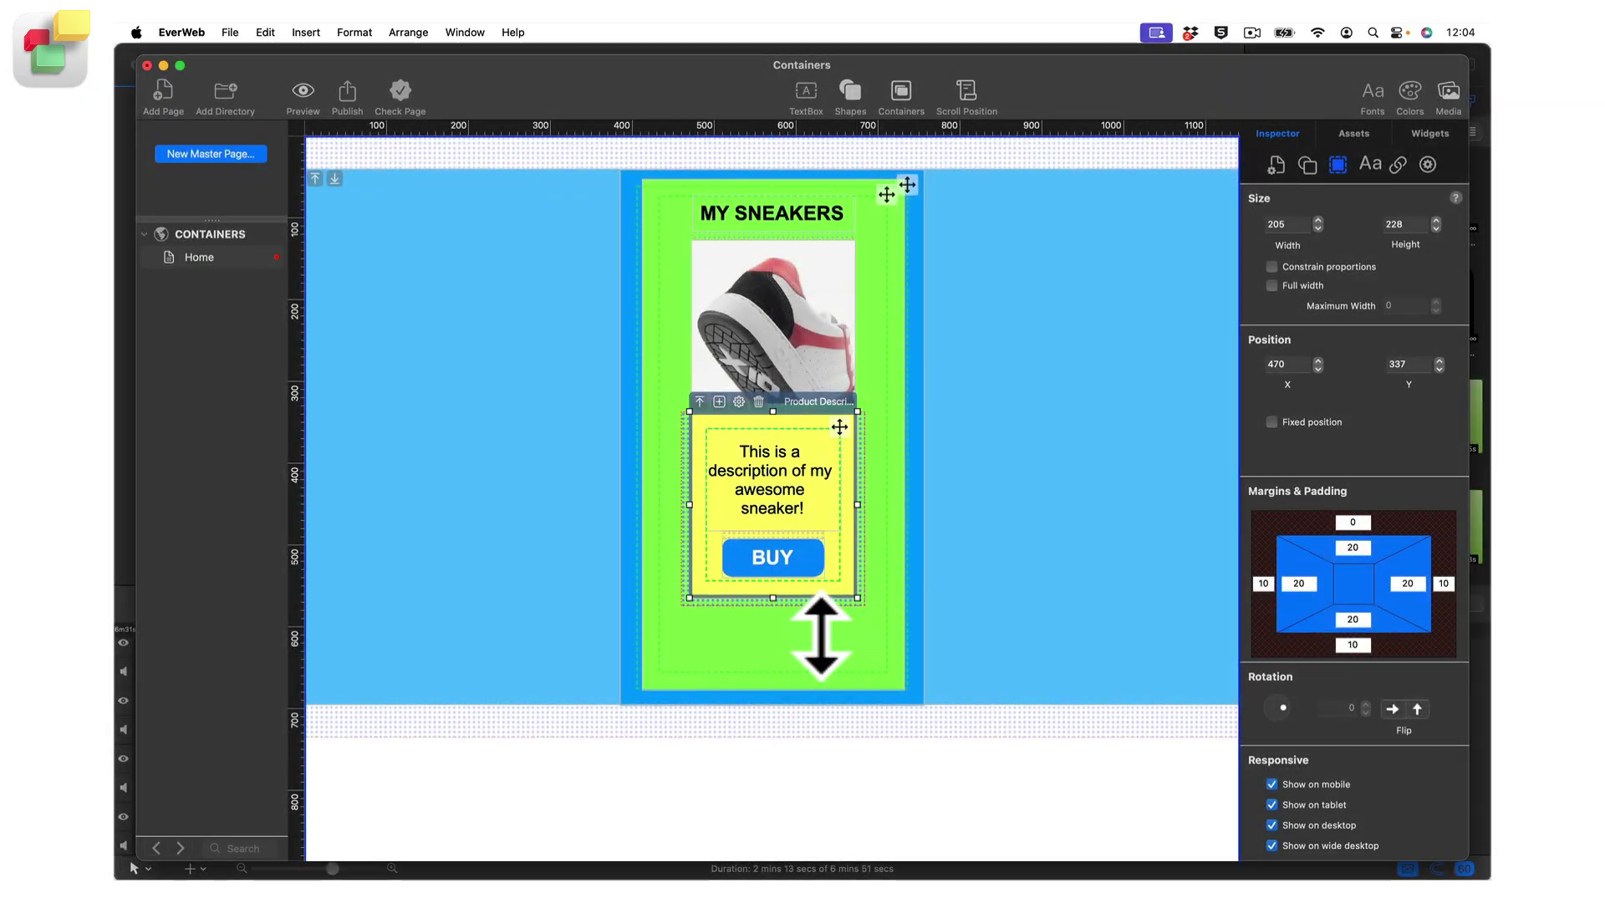
click(768, 681)
drag(813, 724, 821, 679)
click(774, 677)
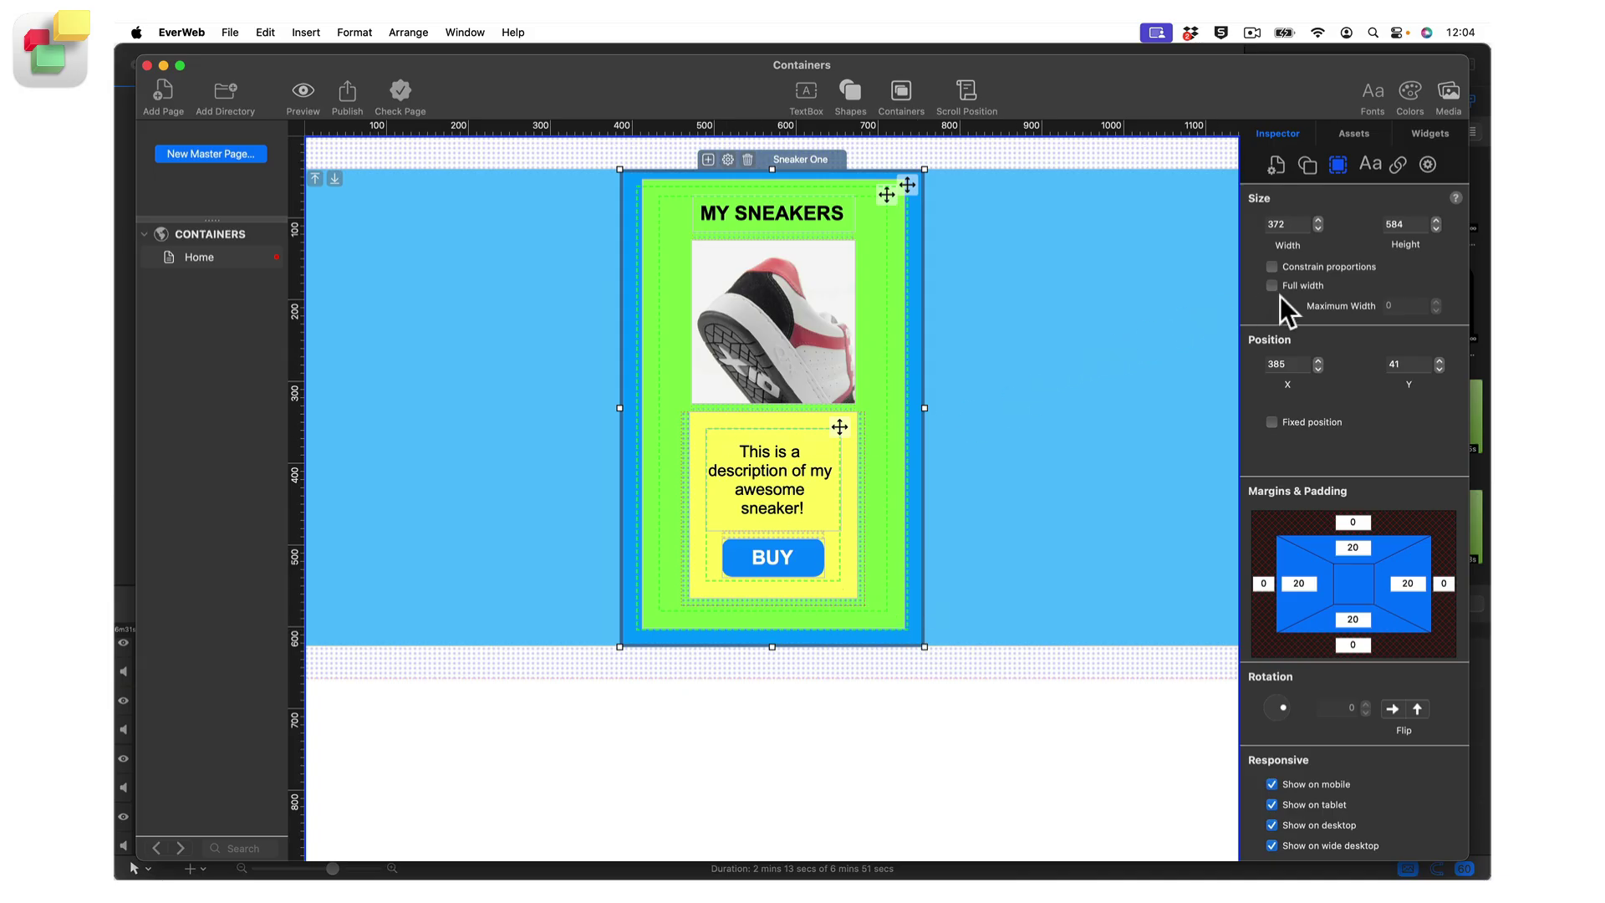
Set the margins of the Sneaker One container to 10 on all four sides.
click(1343, 523)
text(1)
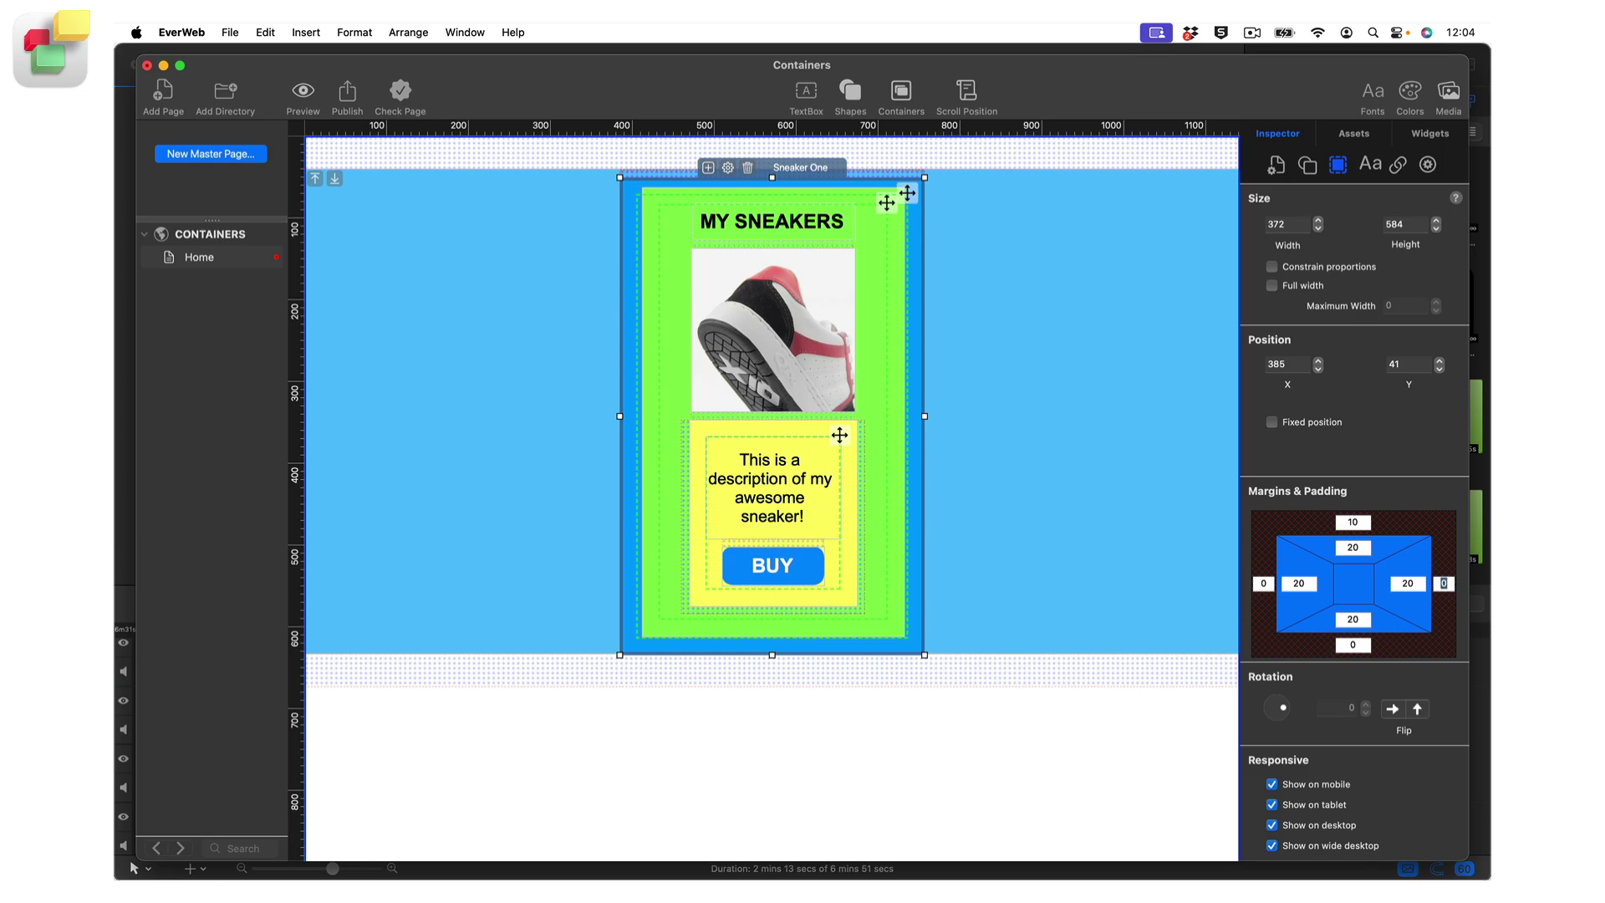
text(10)
key(Tab)
text(10)
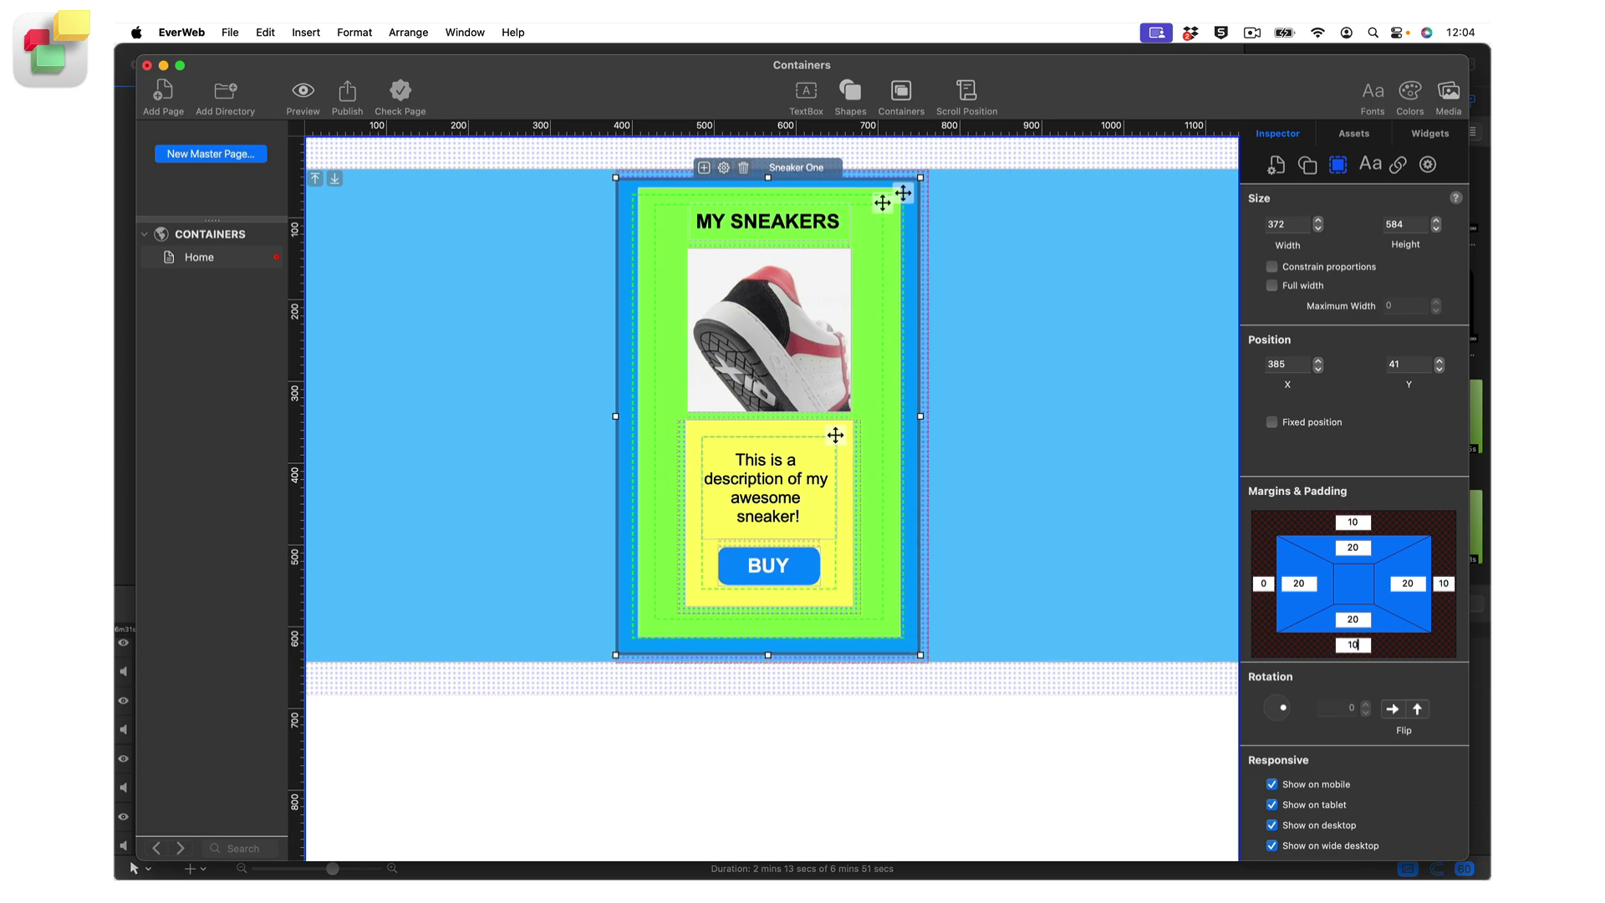
text(10)
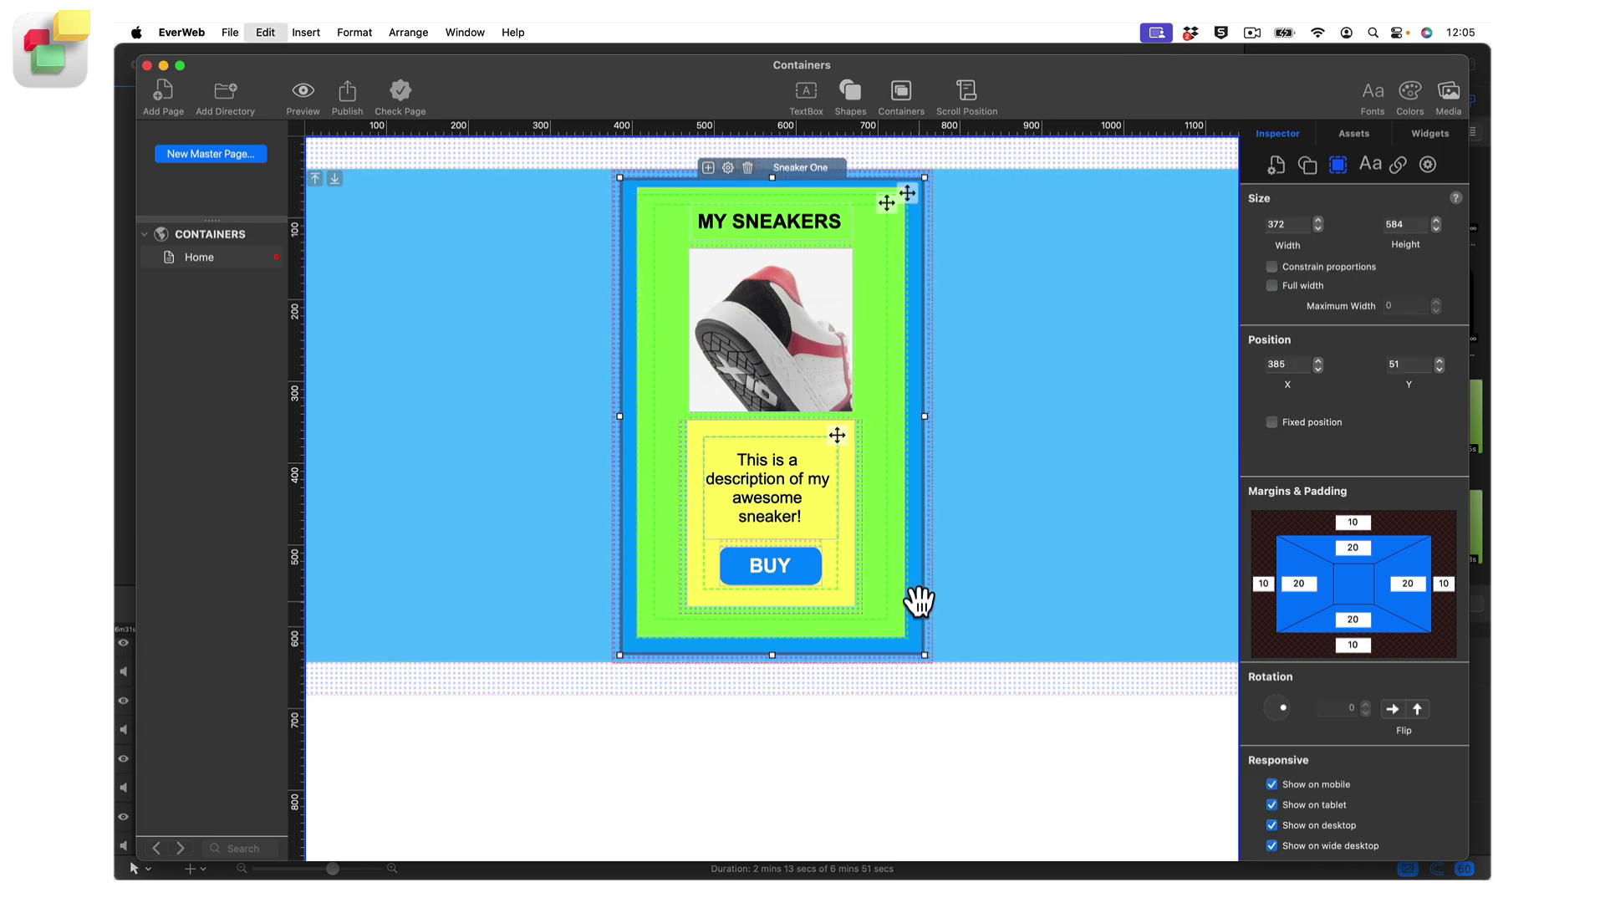
Paste two copies of the Sneaker One container into the Responsive Row and narrow the page list to widen the canvas.
click(1041, 572)
key(super+c)
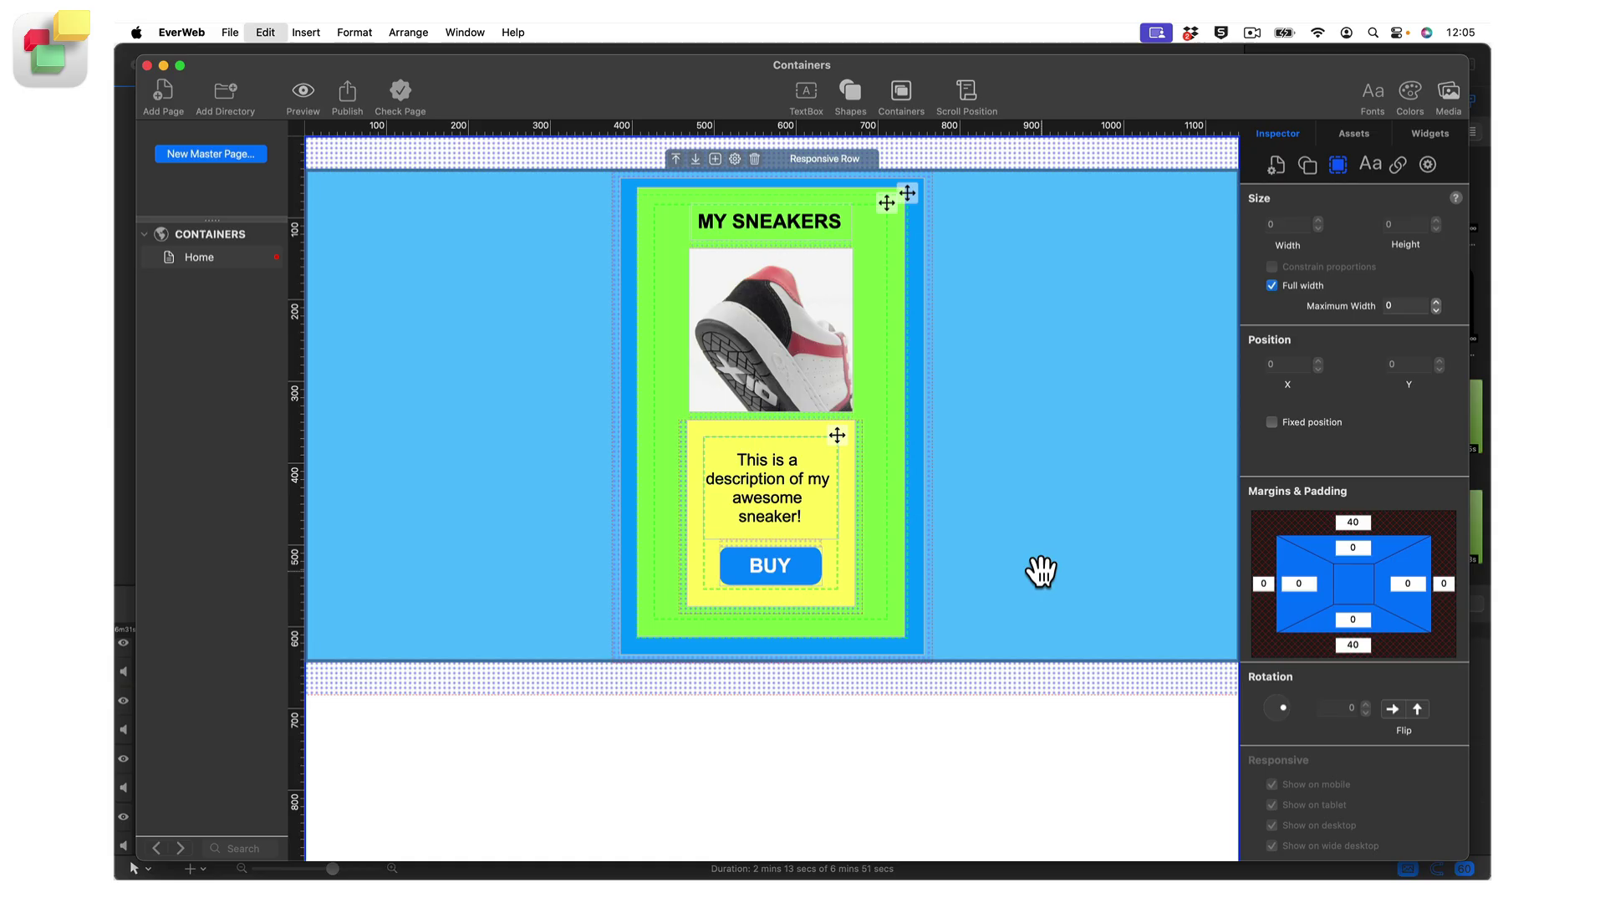
key(super+v)
key(super+v)
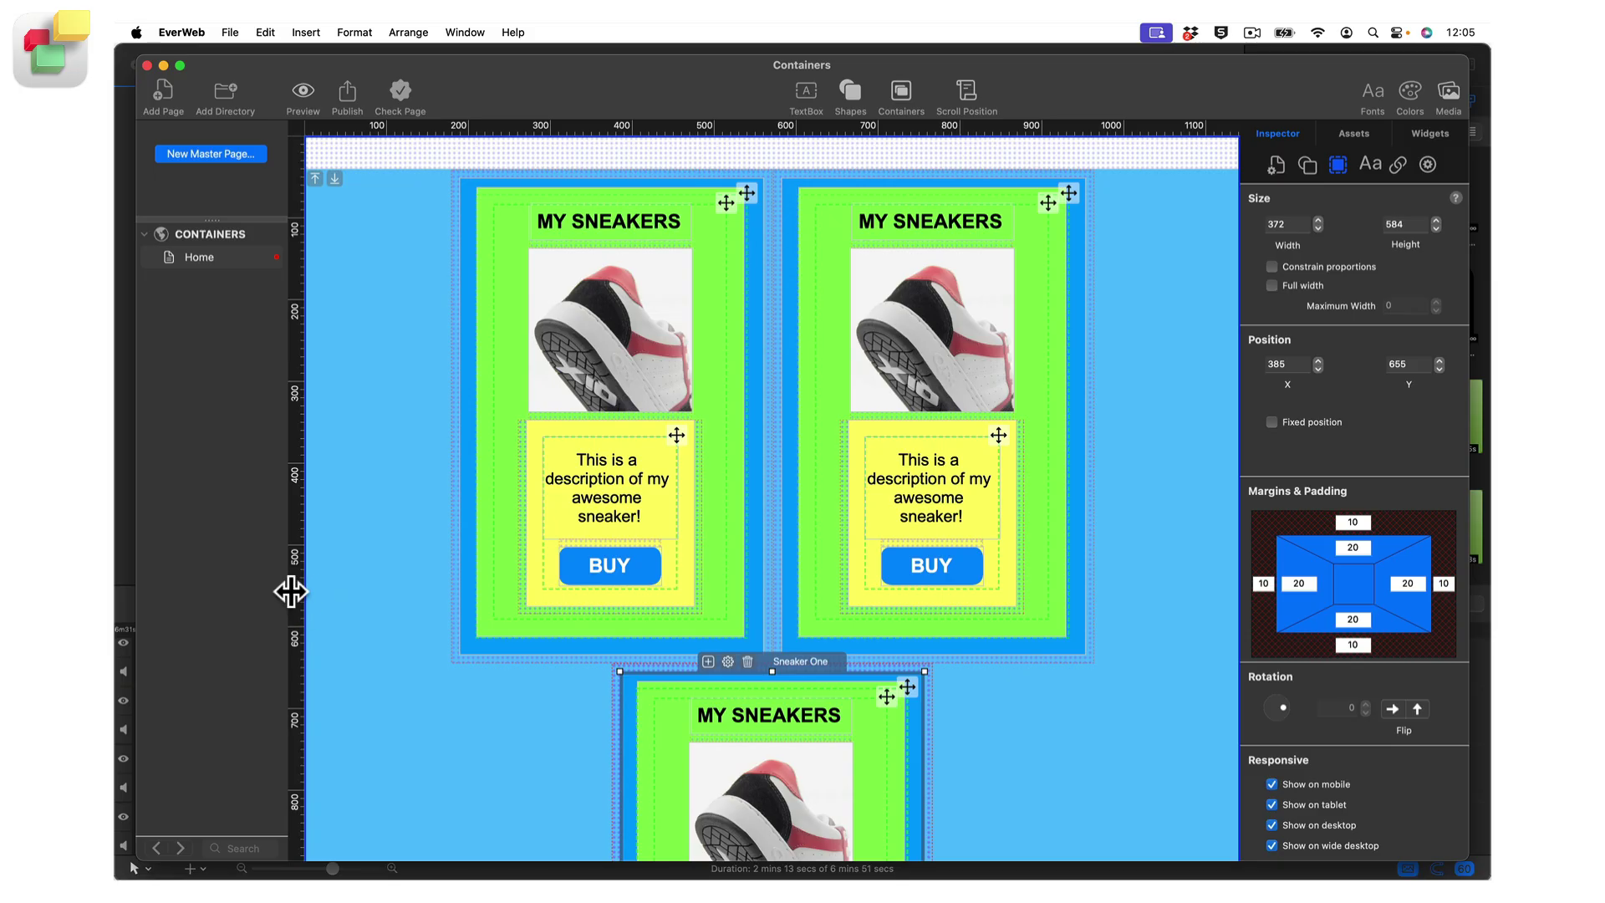
drag(287, 591, 251, 591)
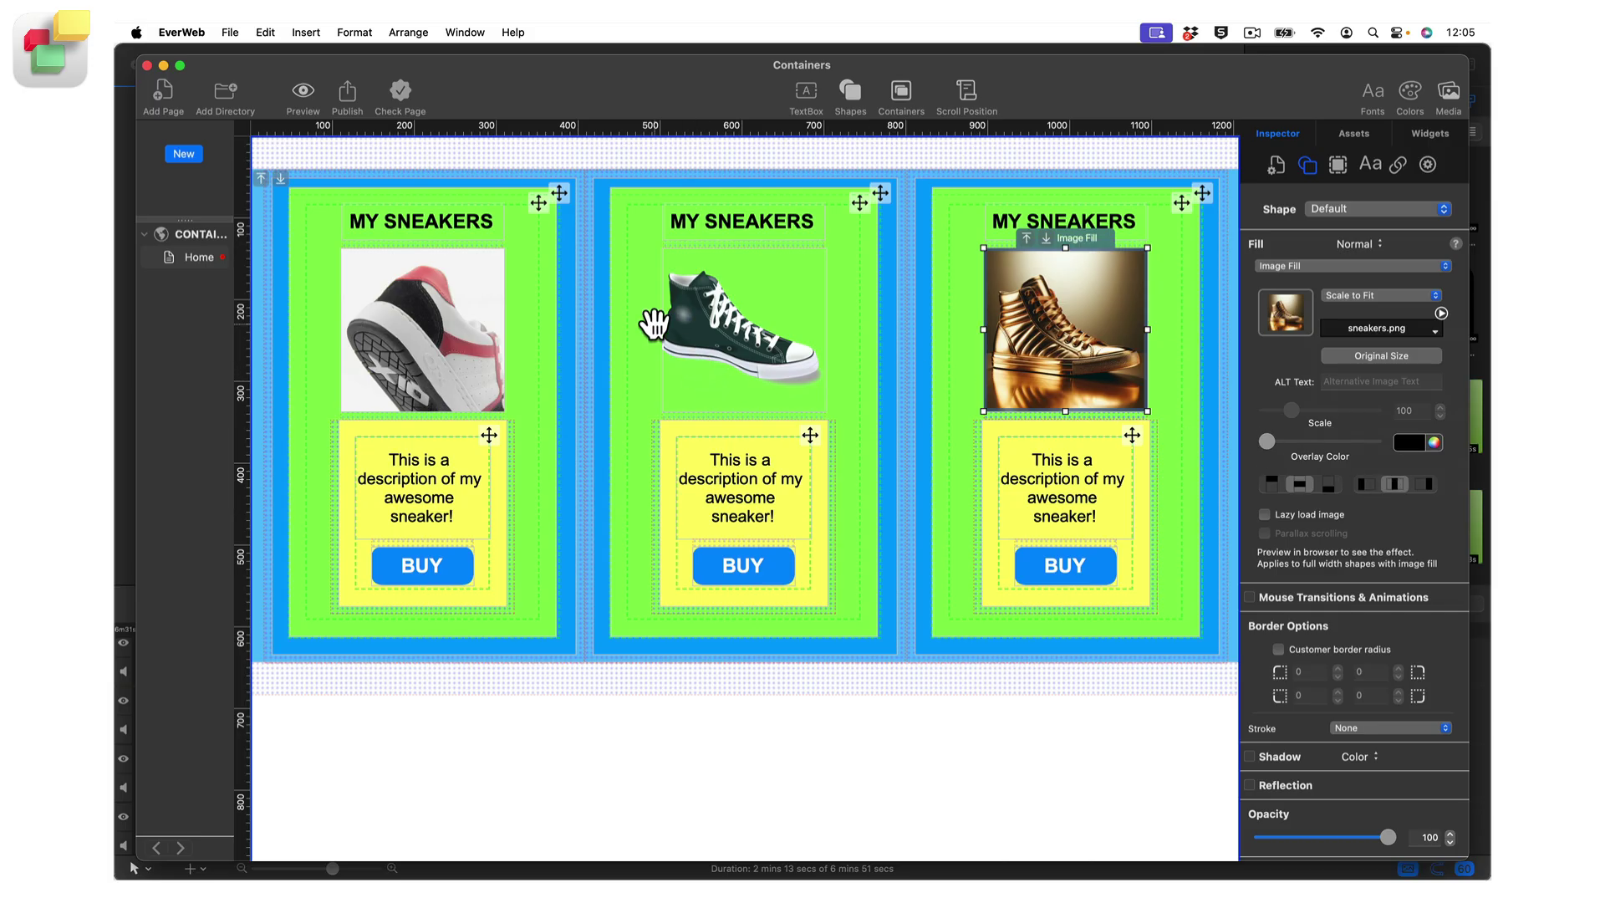
Preview the page in Safari, narrow the browser window to about one card's width and examine how the sneaker cards rearrange.
click(301, 88)
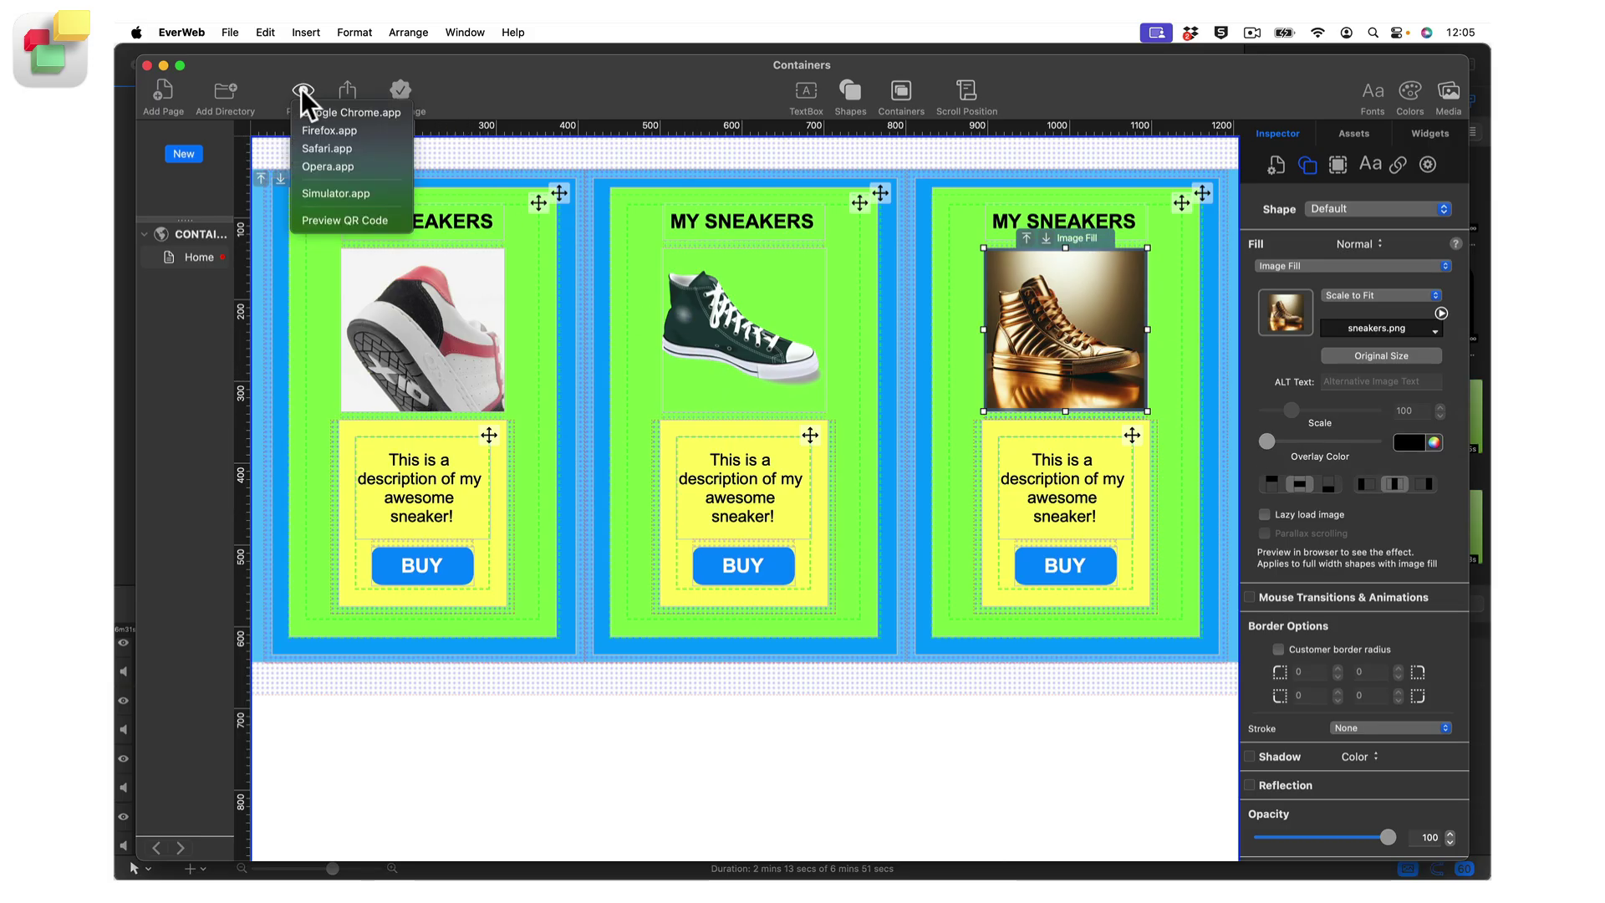
click(382, 144)
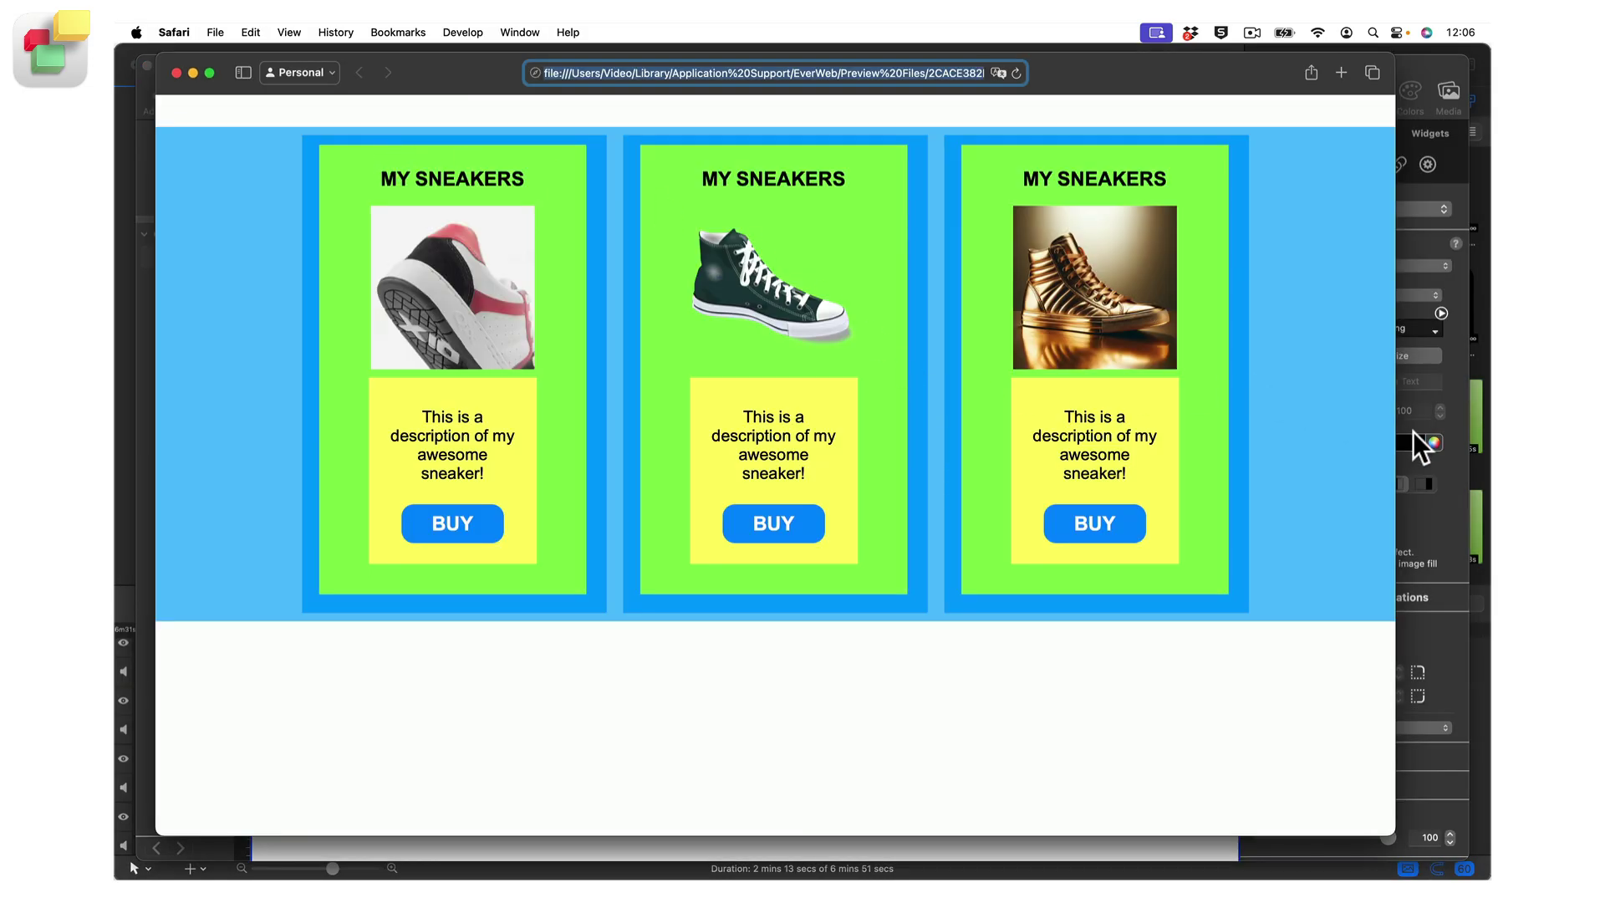
drag(1397, 441, 716, 496)
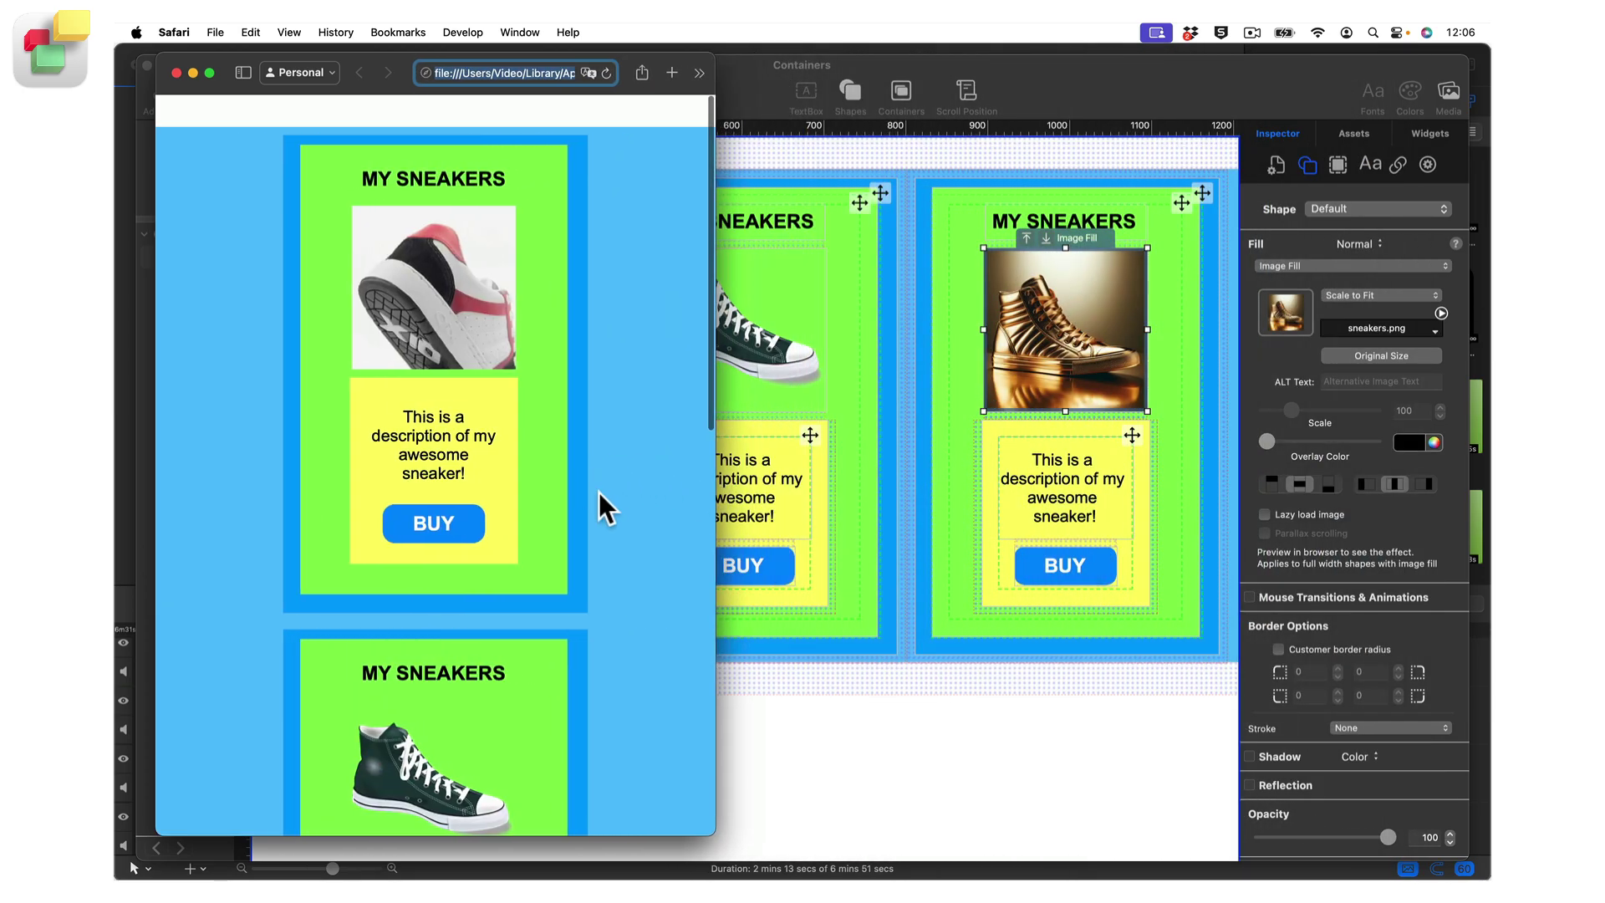
scroll(626, 514, down, 10)
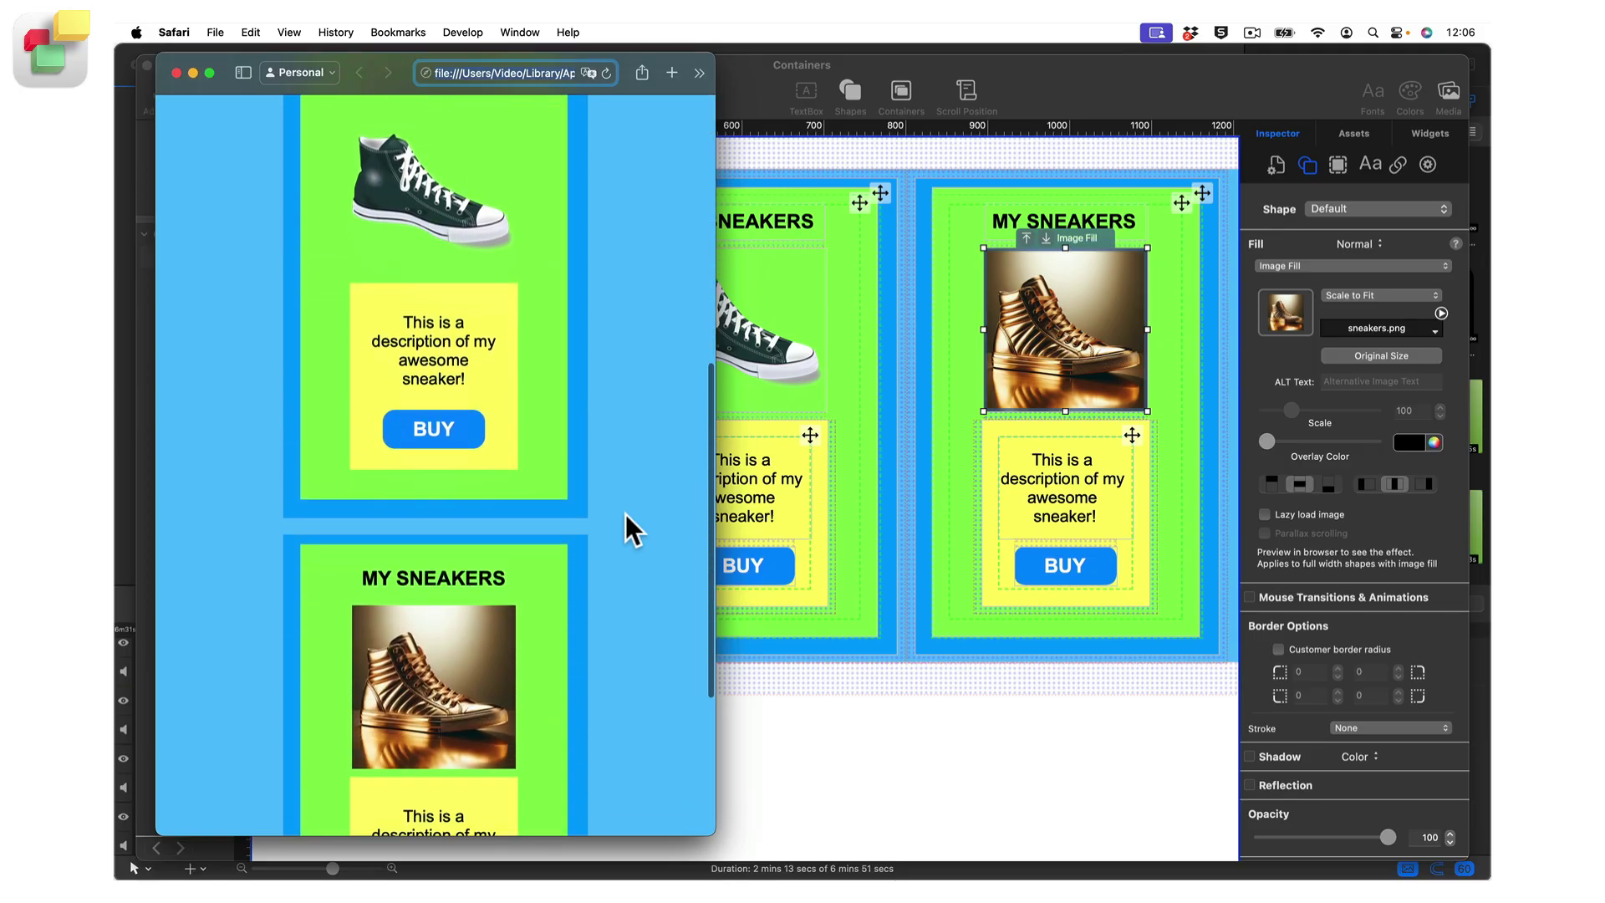
scroll(625, 514, down, 2)
scroll(626, 514, up, 6)
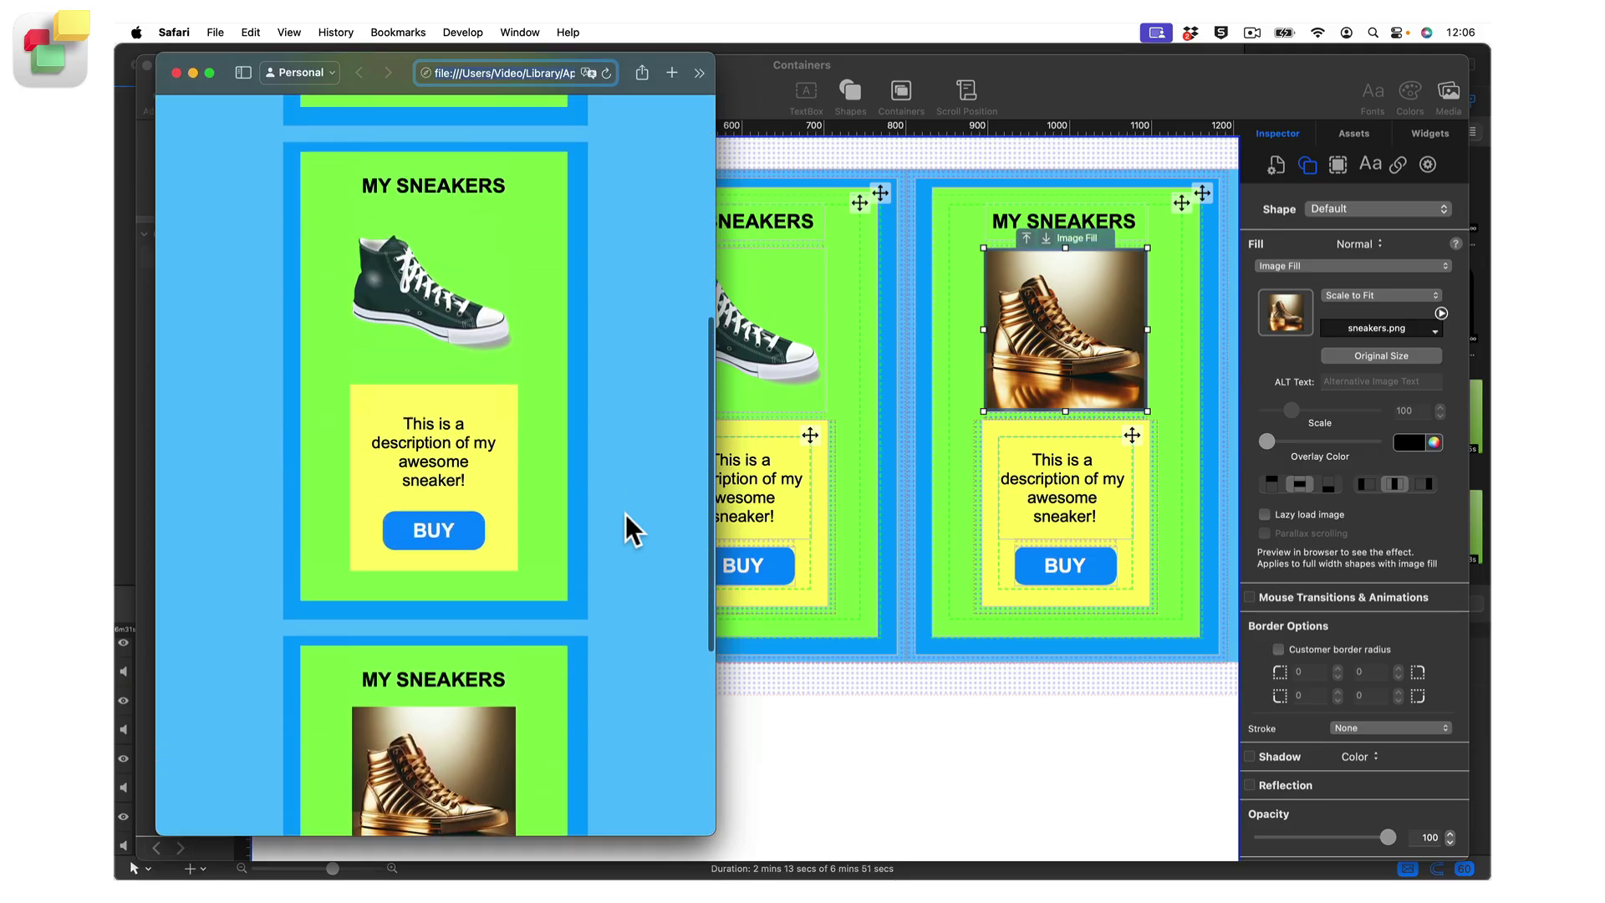
scroll(625, 514, up, 5)
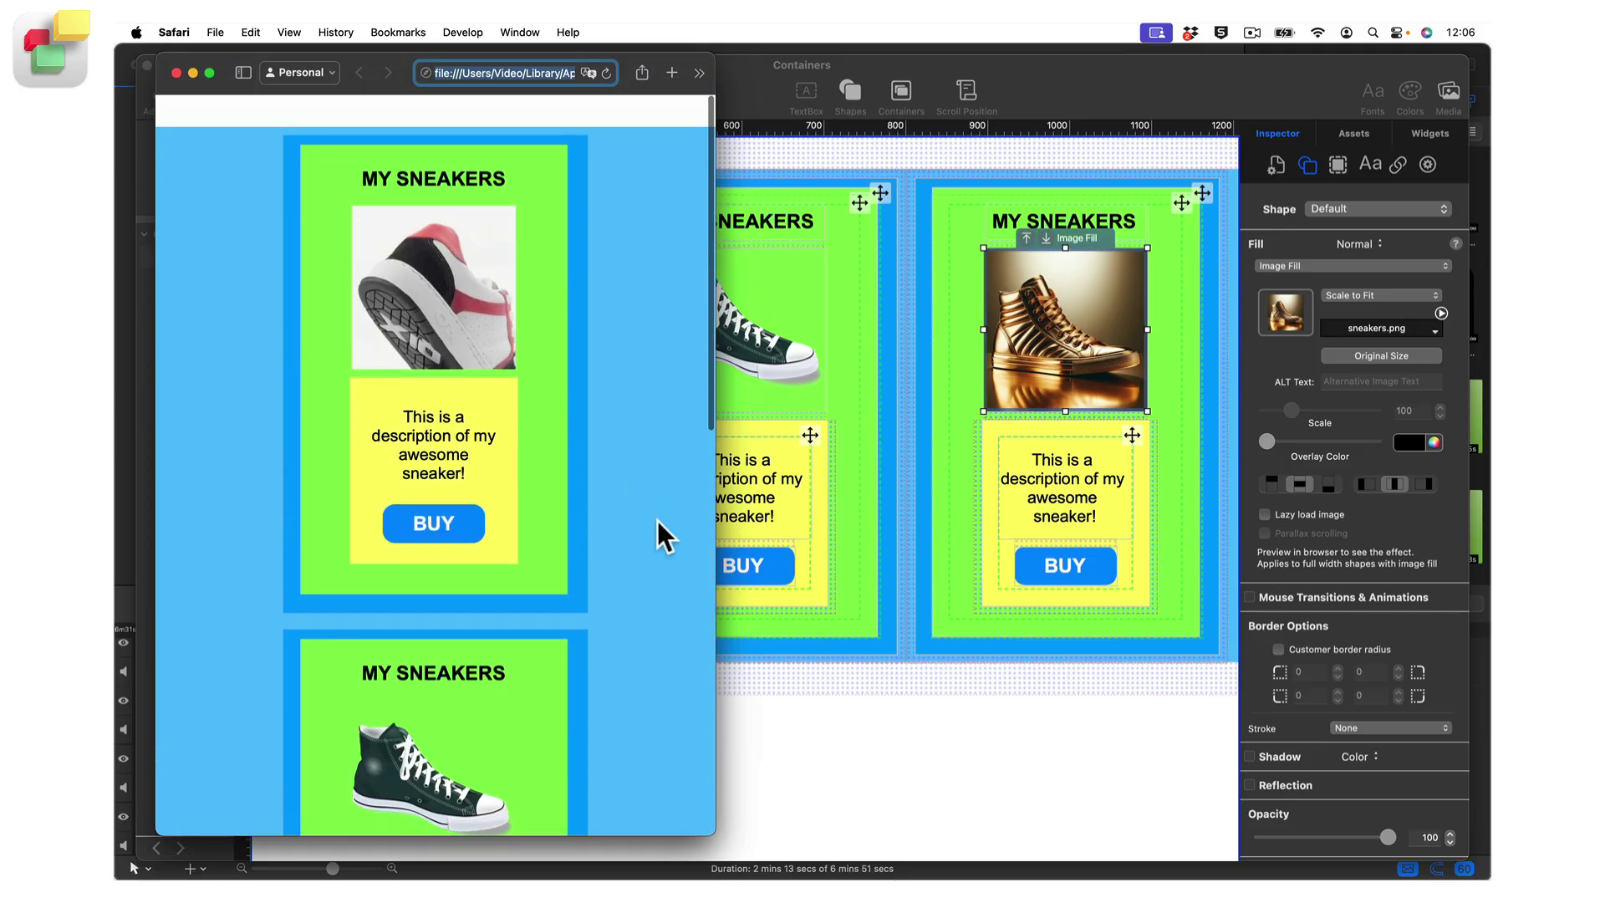